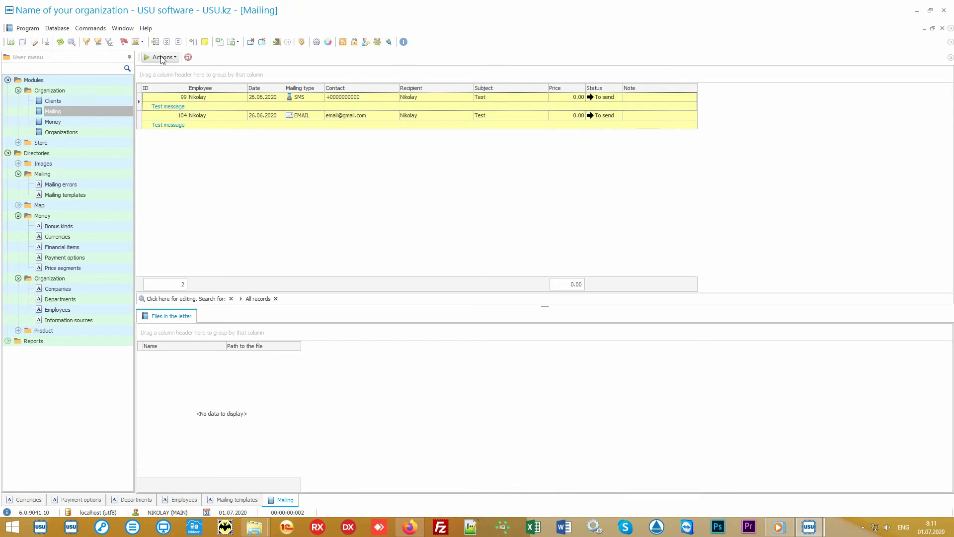
# Open the Run mailing dialog, review its e-mail, SMS, voice call and Viber options, and exit without sending.
pyautogui.click(162, 58)
pyautogui.click(183, 70)
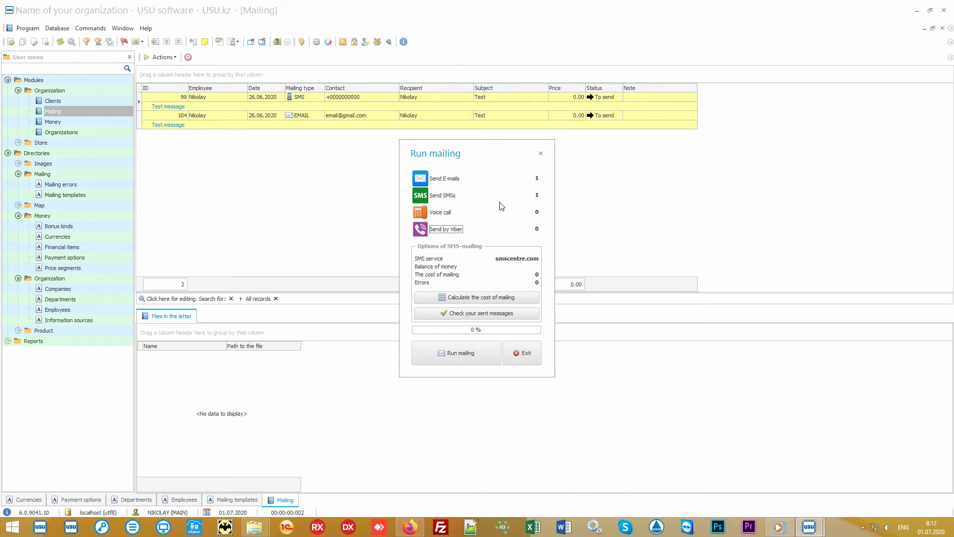
pyautogui.click(444, 214)
pyautogui.click(527, 351)
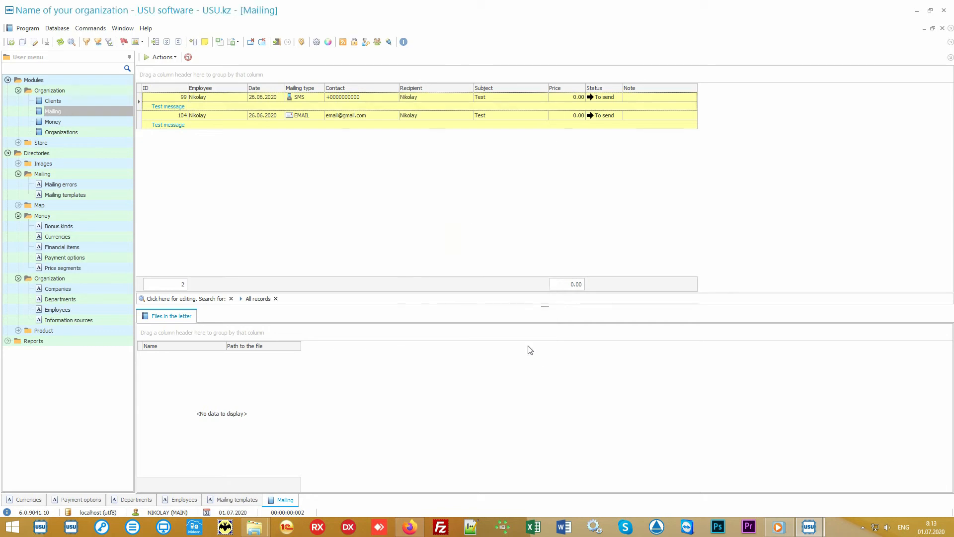
# Examine the SMS and e-mail test message records in the mailing list.
pyautogui.click(390, 98)
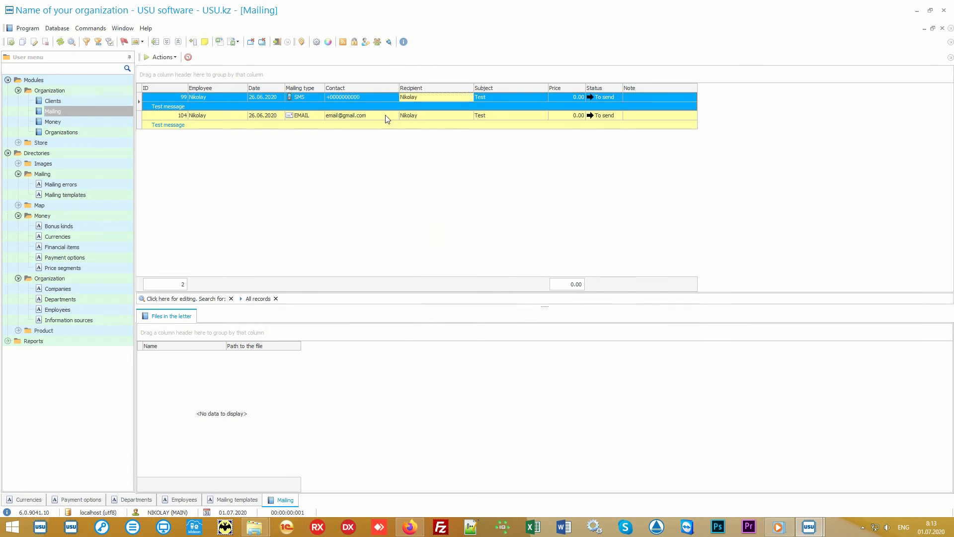
pyautogui.click(393, 118)
pyautogui.click(449, 116)
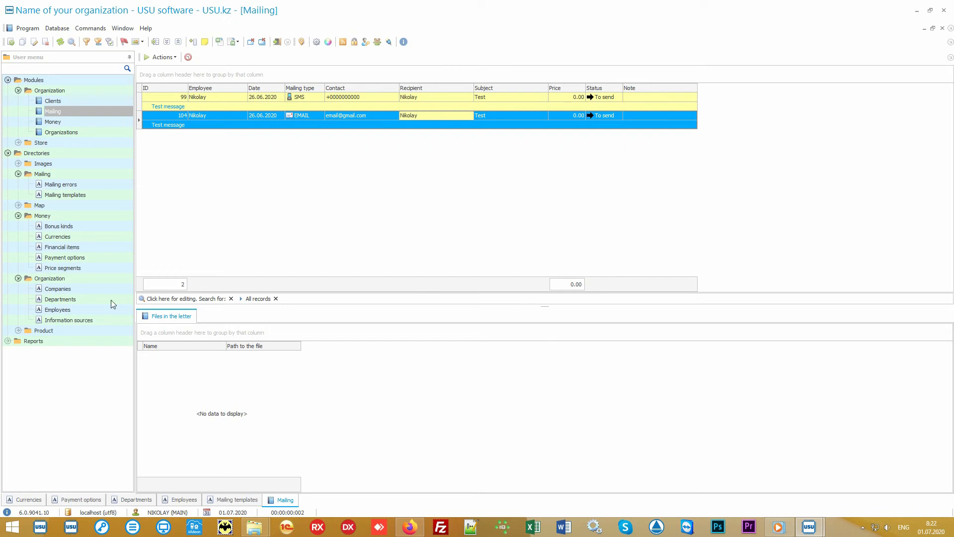
# Open the Product names directory and select the record for Some product.
pyautogui.doubleClick(77, 329)
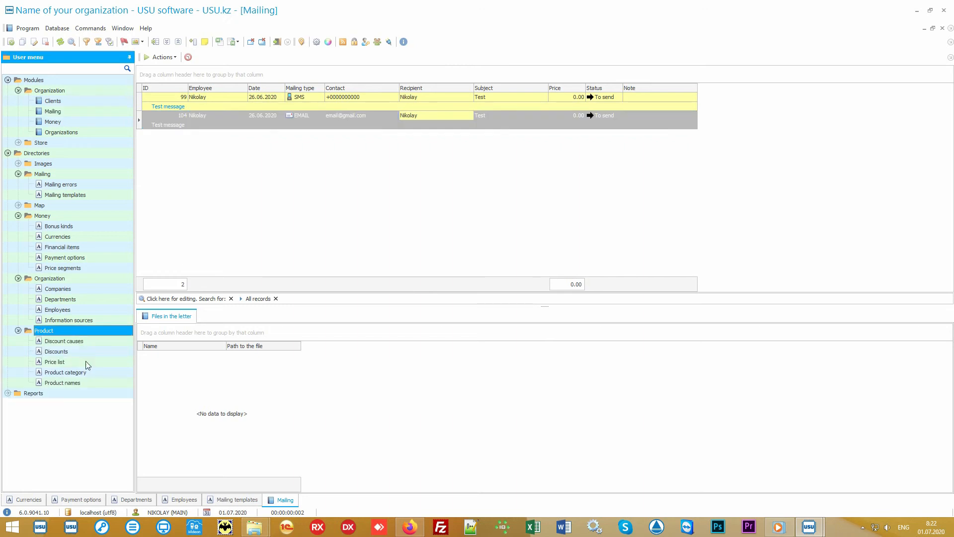
pyautogui.doubleClick(94, 382)
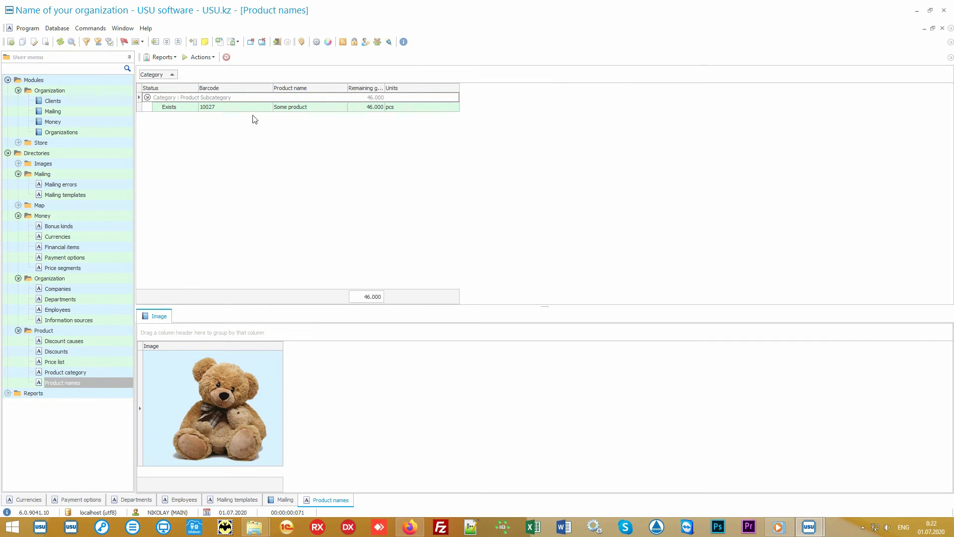
pyautogui.click(255, 108)
pyautogui.click(328, 110)
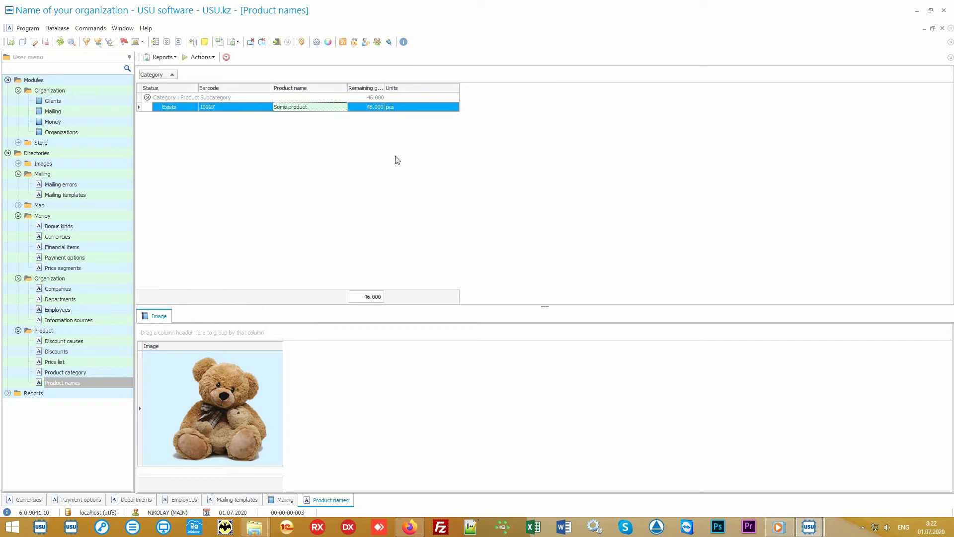
# Open the Import data wizard for Product names, review the supported source formats, and quit without importing.
pyautogui.rightClick(370, 141)
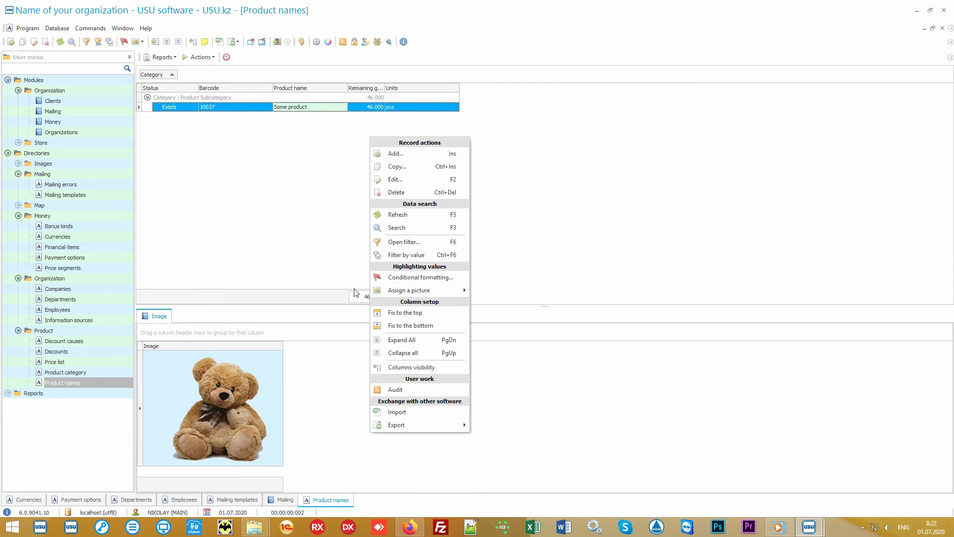
pyautogui.click(428, 415)
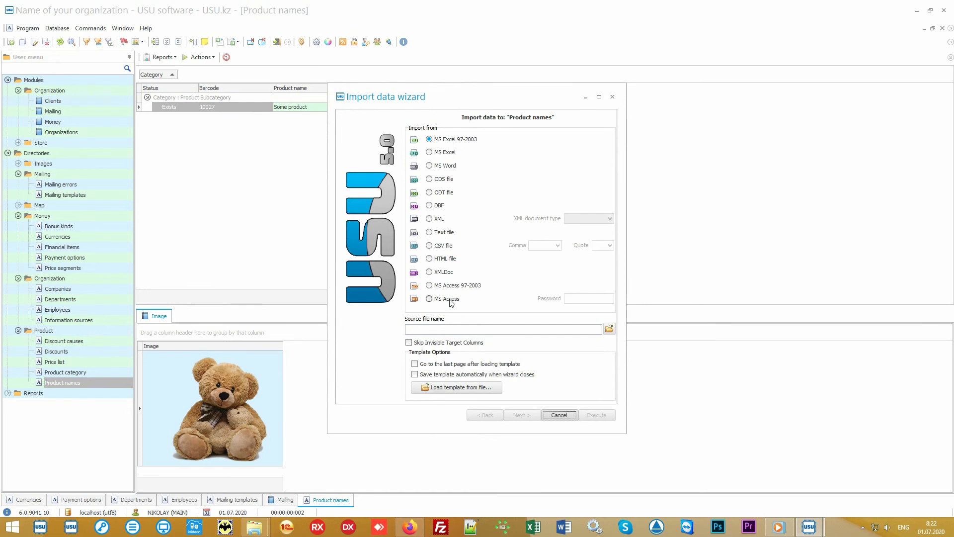
pyautogui.click(560, 416)
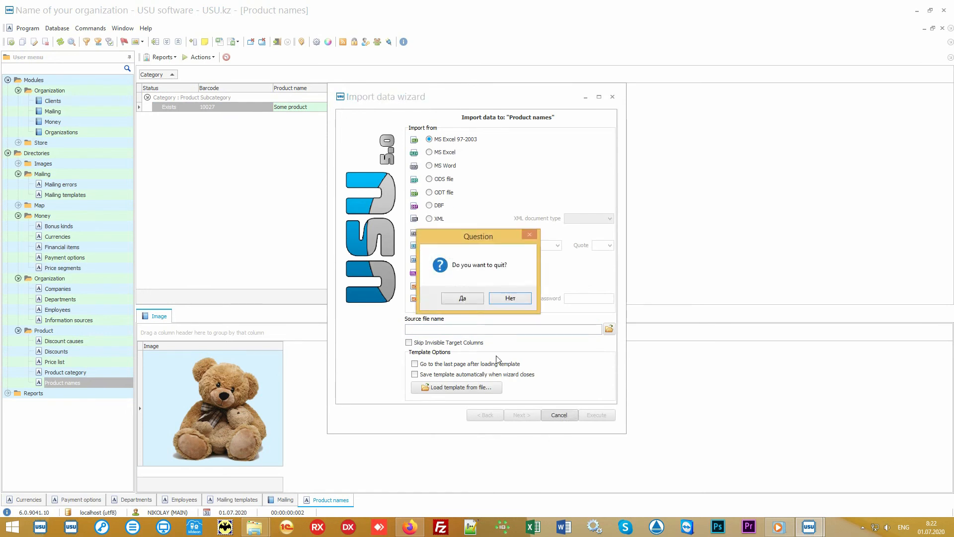
pyautogui.click(472, 299)
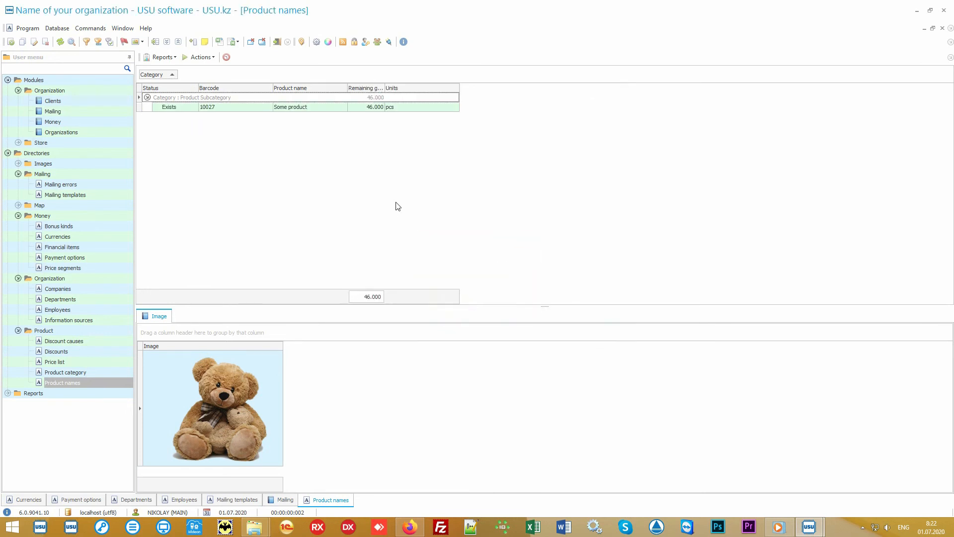
# Switch to Excel by opening Product names.xlsx and examine its product columns, from Product Category through Selling price.
pyautogui.click(916, 11)
pyautogui.doubleClick(472, 278)
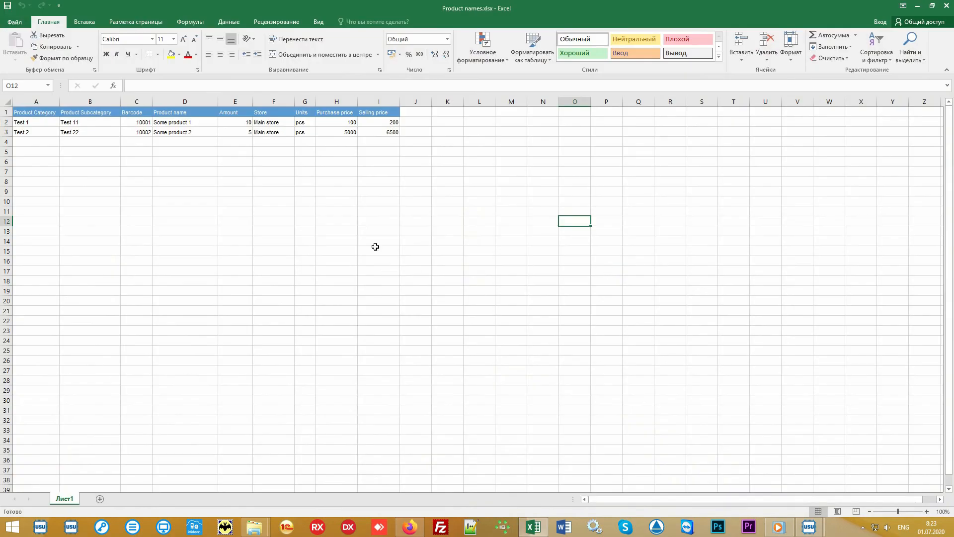
pyautogui.moveTo(389, 133); pyautogui.dragTo(32, 113)
pyautogui.click(34, 101)
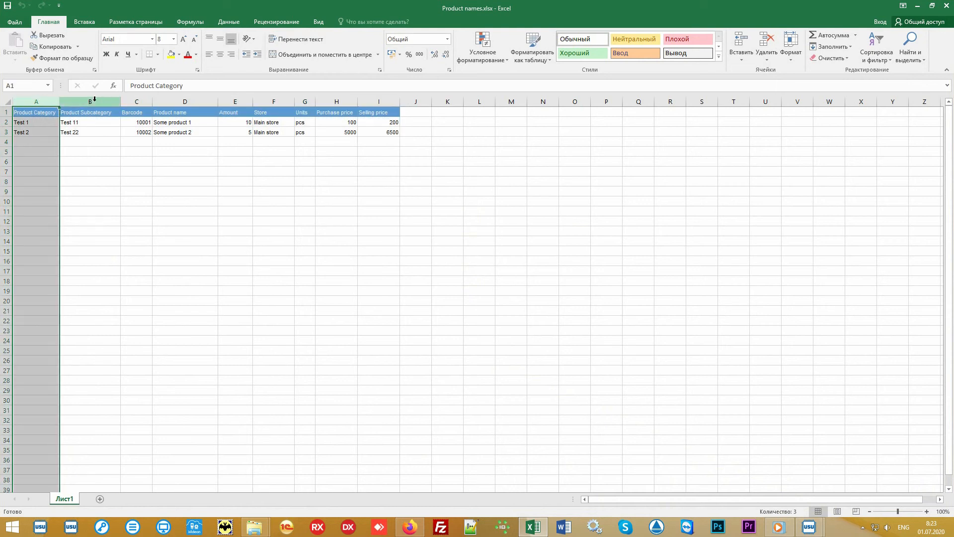
pyautogui.click(94, 100)
pyautogui.click(136, 100)
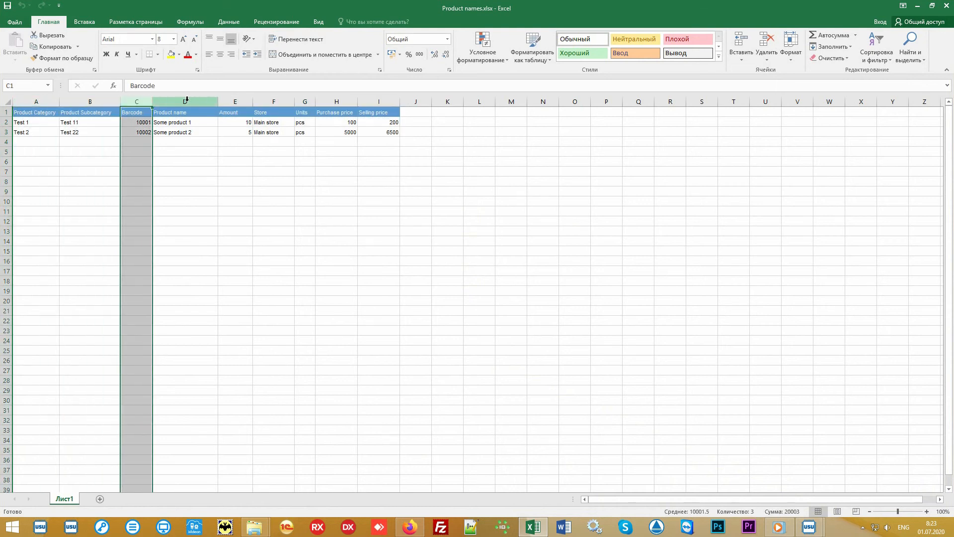
pyautogui.moveTo(186, 99); pyautogui.dragTo(395, 101)
pyautogui.click(464, 205)
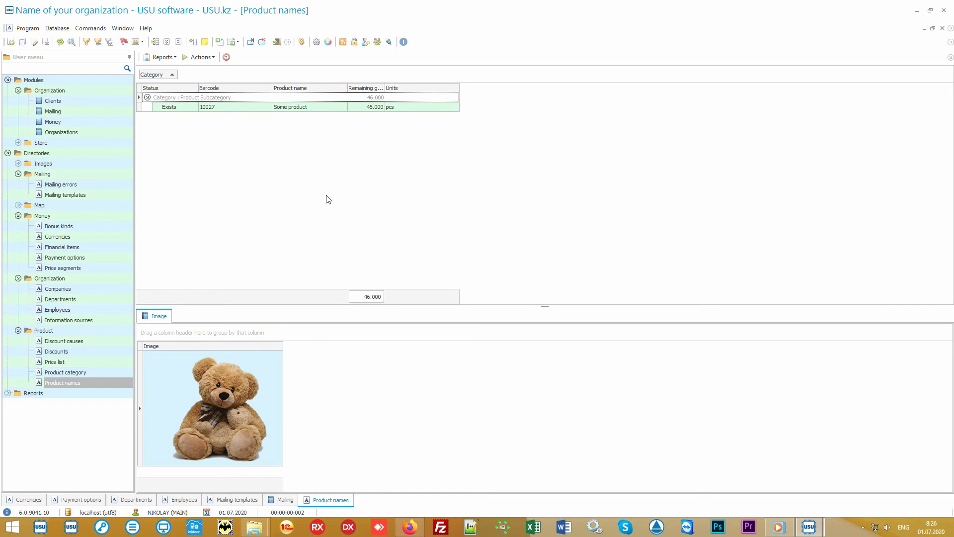
# Back in USU, open the Store's Product module and examine the Main store receipt and its Some product line.
pyautogui.click(82, 142)
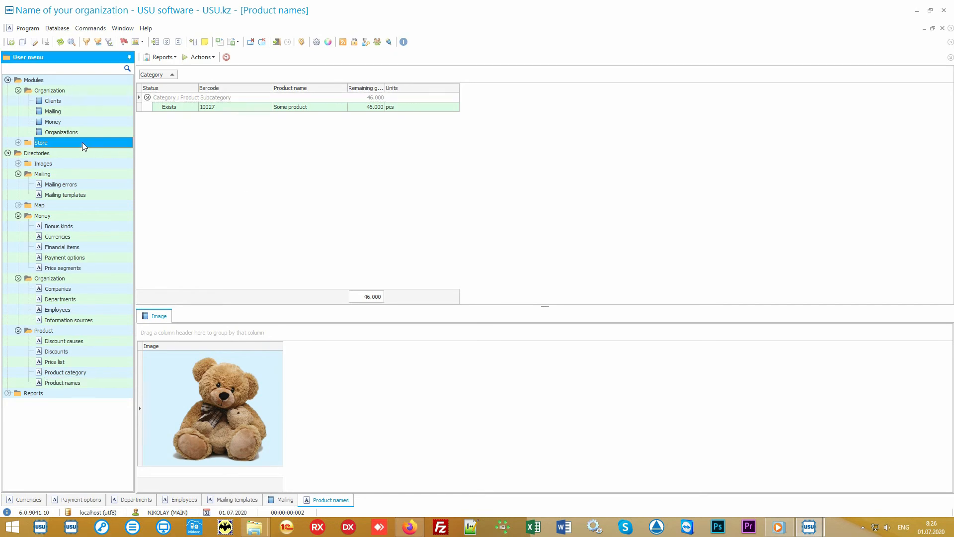
pyautogui.click(82, 142)
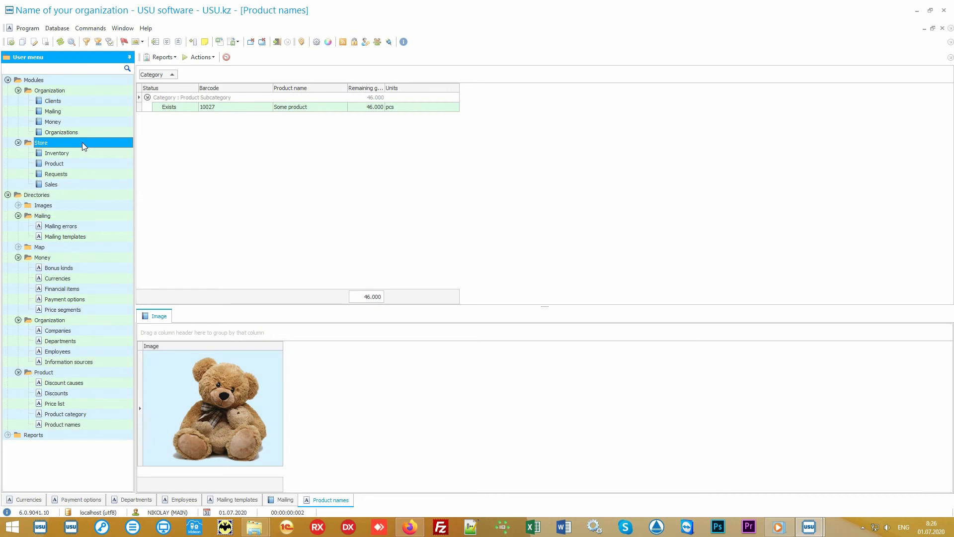
pyautogui.click(90, 163)
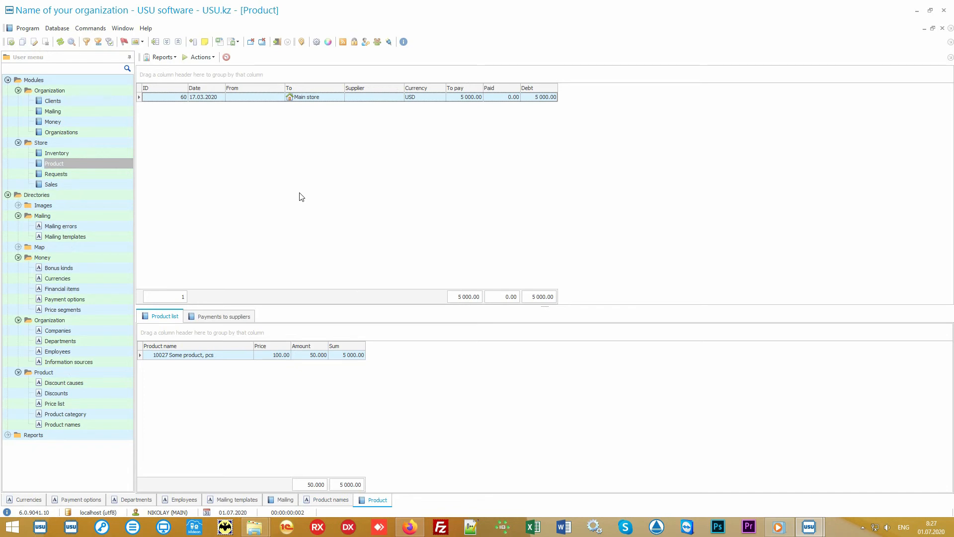
pyautogui.click(330, 101)
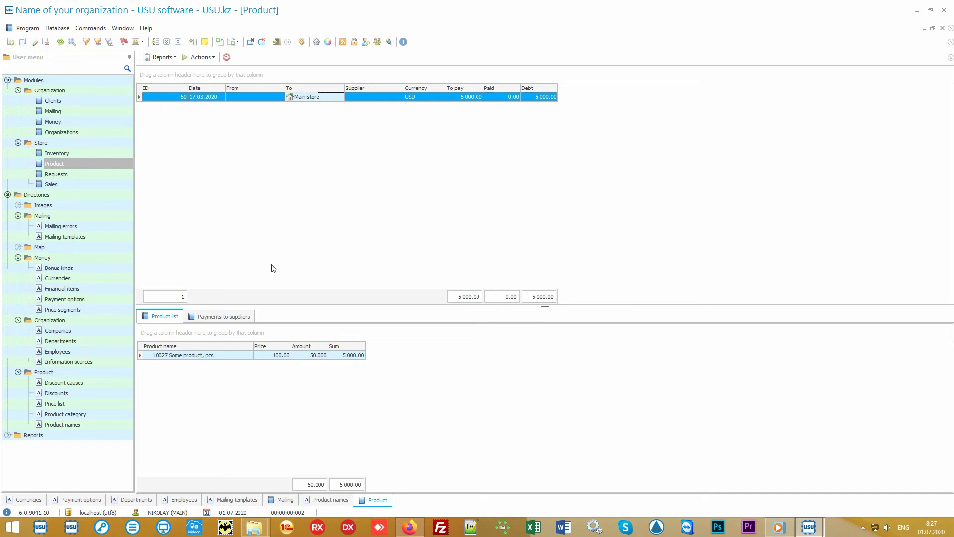
pyautogui.click(224, 356)
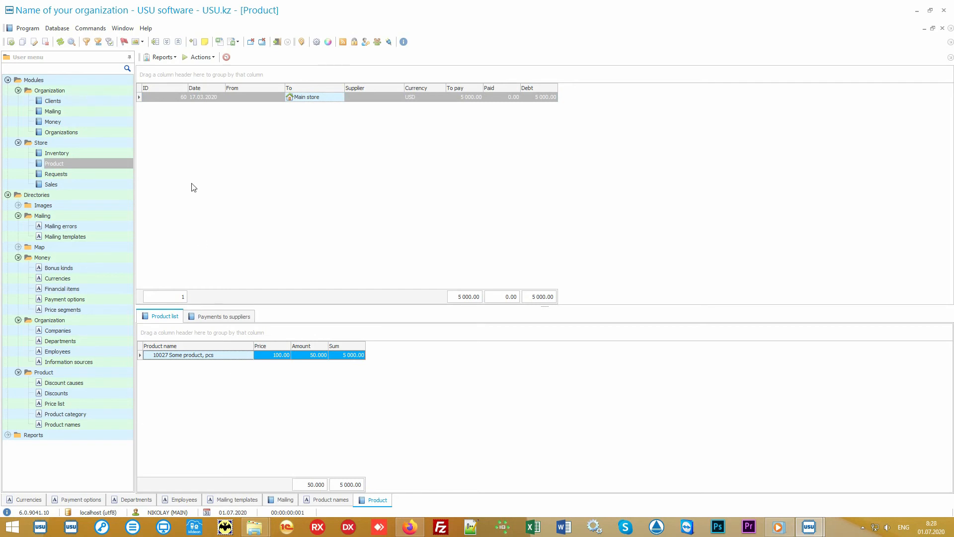
# Generate the Label set report for the Main store receipt, review the barcode labels, and close it.
pyautogui.click(171, 58)
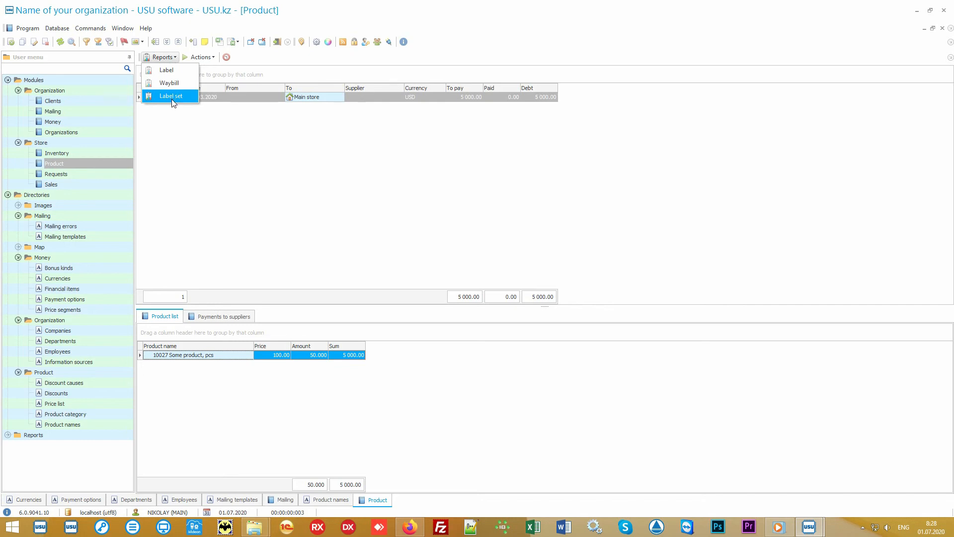
pyautogui.click(188, 98)
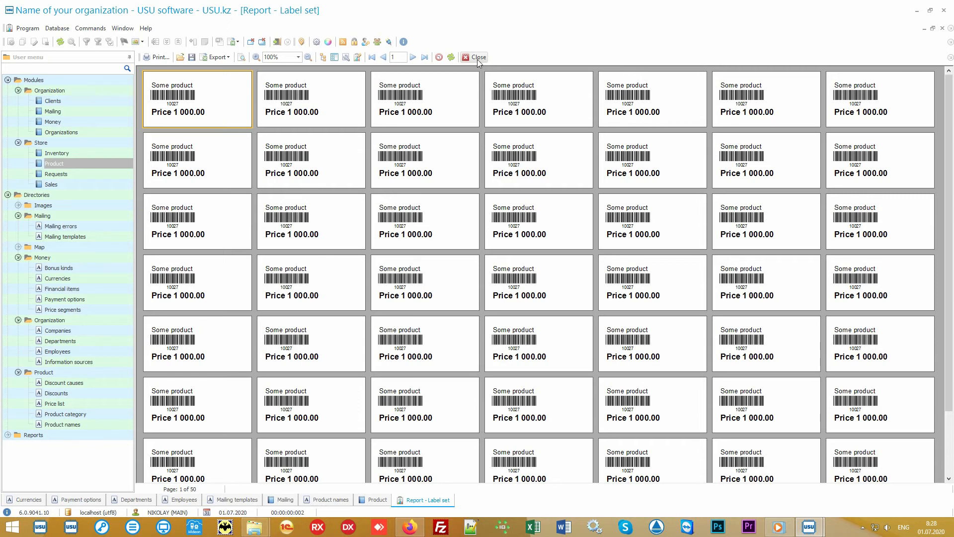
pyautogui.click(477, 57)
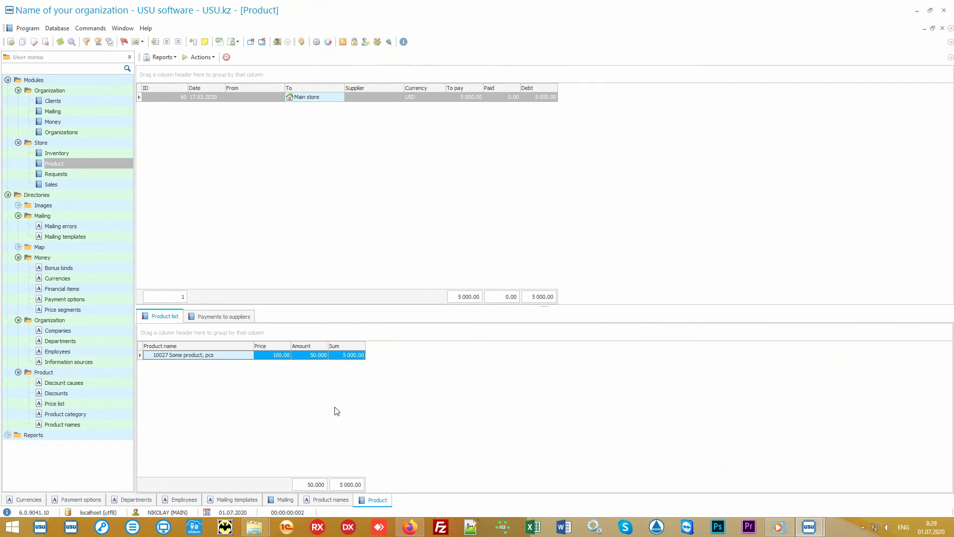
# Generate the Records report for Some product in Product names, examine it enlarged at 175%, and close it.
pyautogui.click(98, 427)
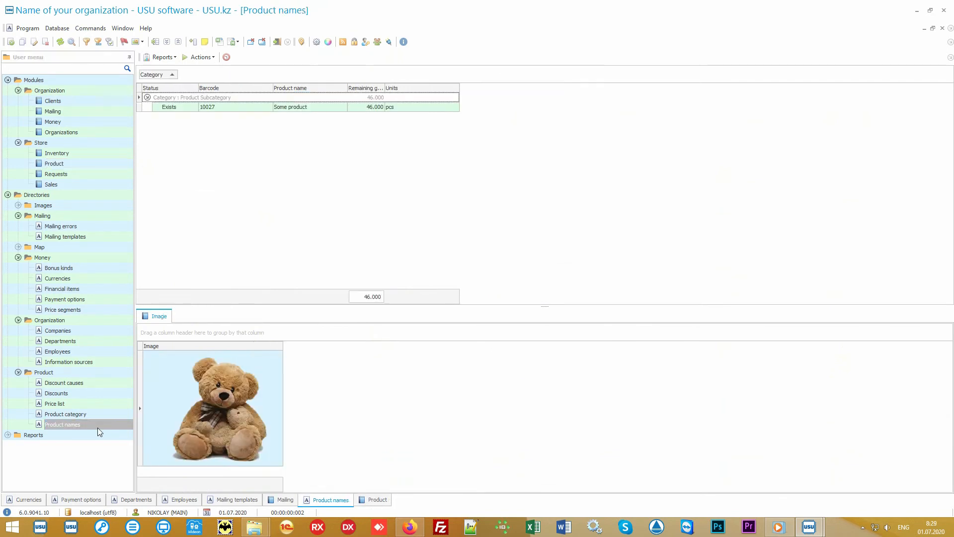
pyautogui.click(308, 107)
pyautogui.click(170, 58)
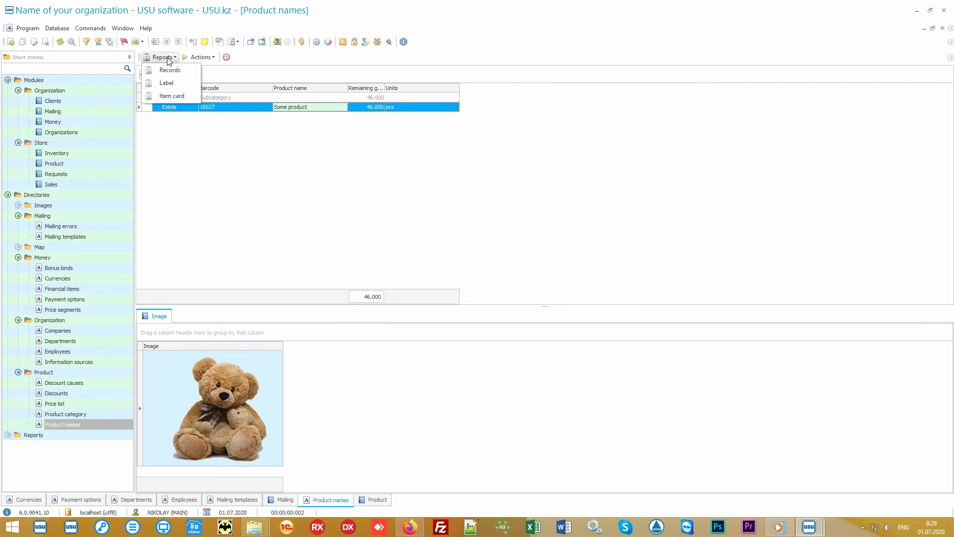
pyautogui.click(190, 74)
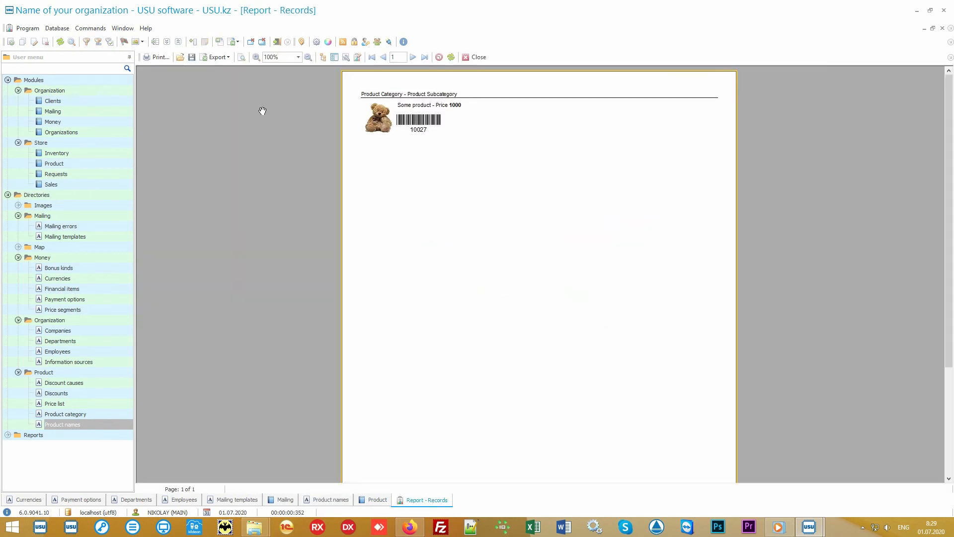
pyautogui.scroll(3, 460, 195)
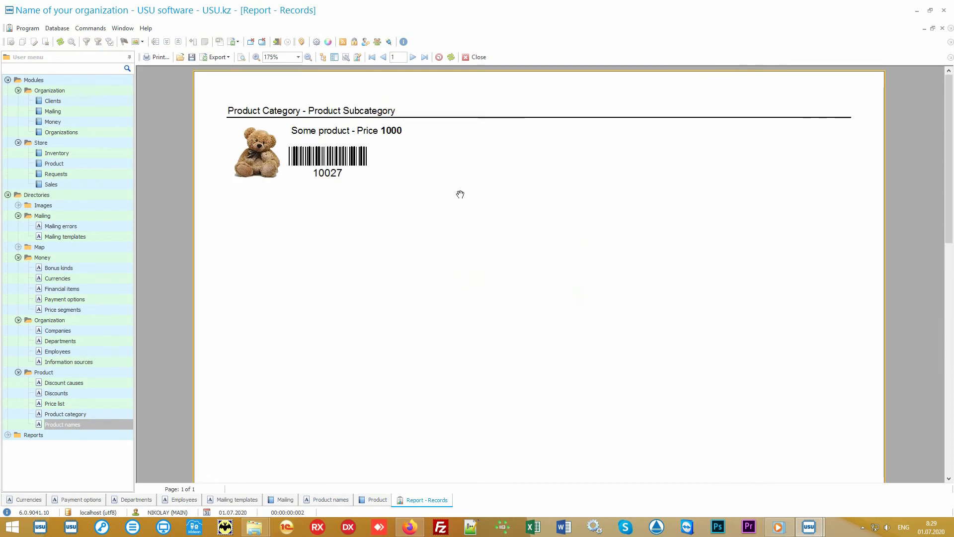
pyautogui.click(474, 57)
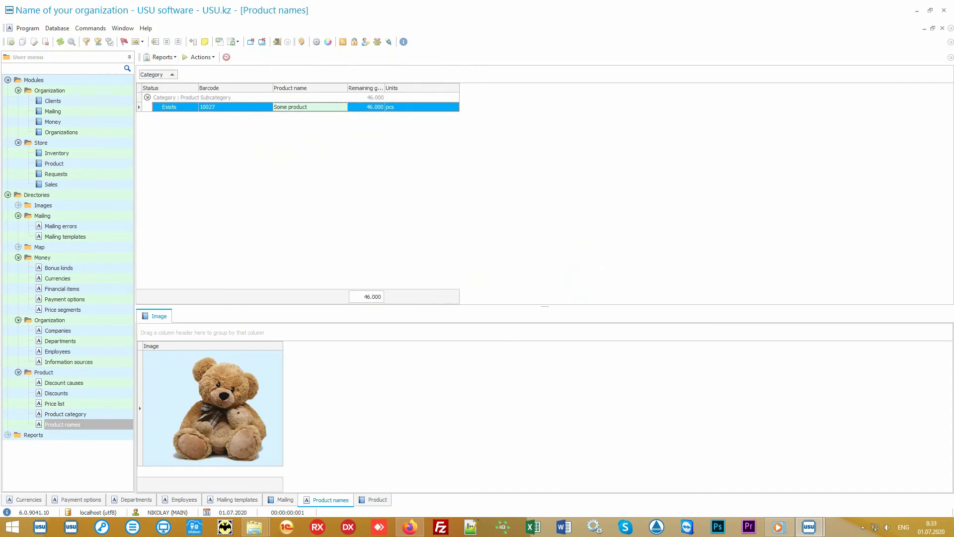
# Compare the Main store receipt with the transfer from Main store to Branch 1 in the Store's Product module.
pyautogui.click(112, 165)
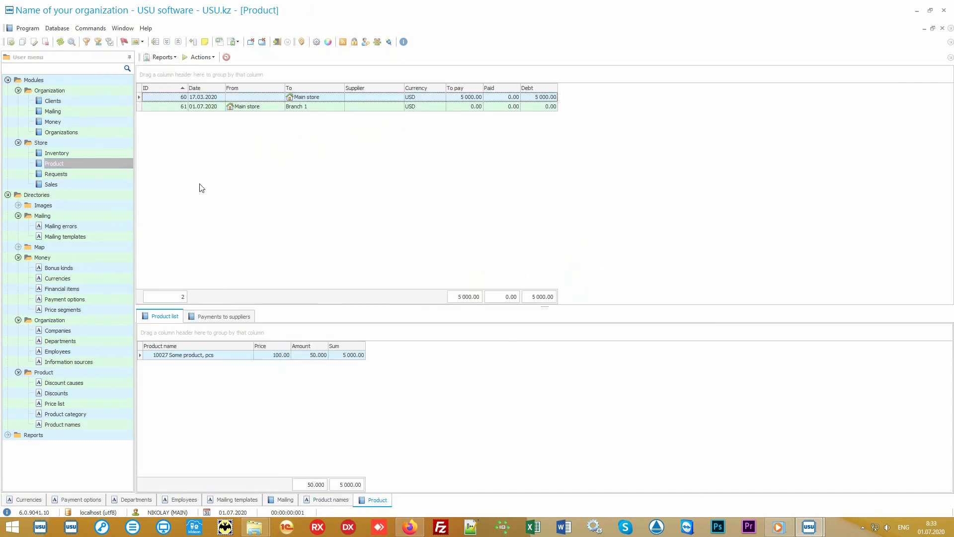
pyautogui.click(327, 98)
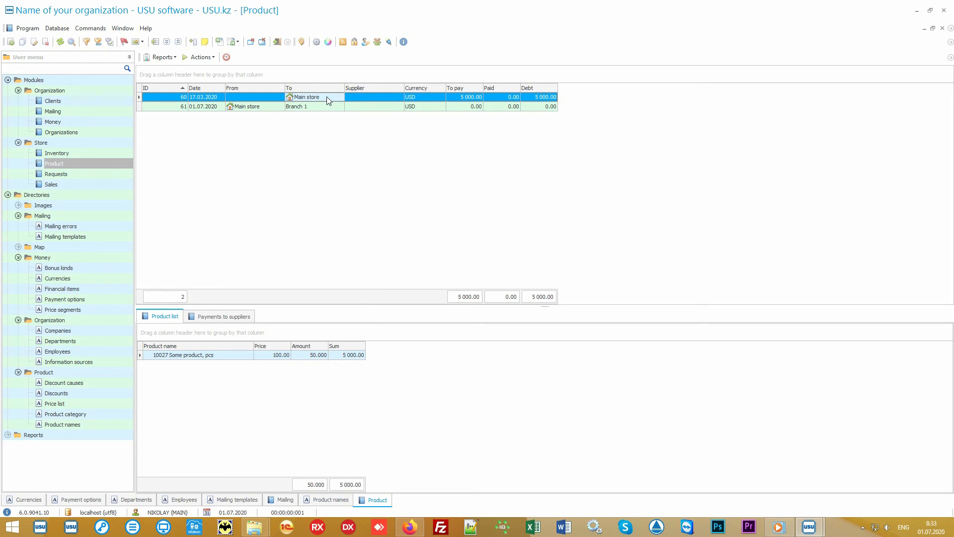
pyautogui.click(265, 108)
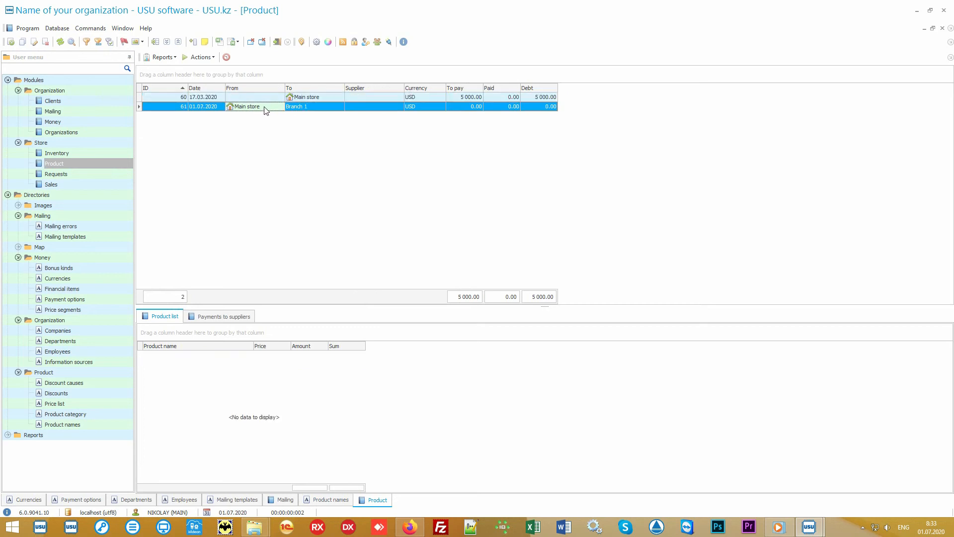
pyautogui.click(313, 107)
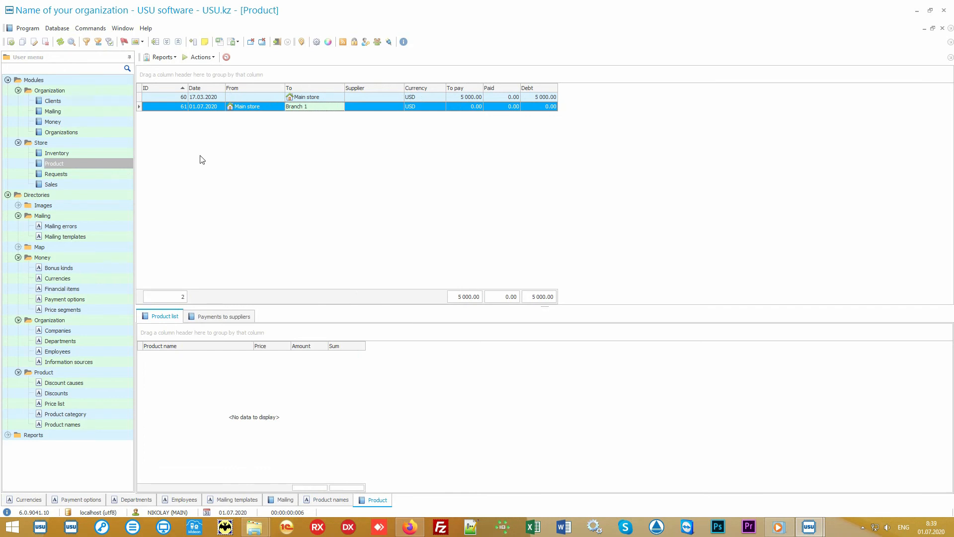
# Open the Sales module and search for sales with a sell date from 01.07.2020.
pyautogui.click(94, 184)
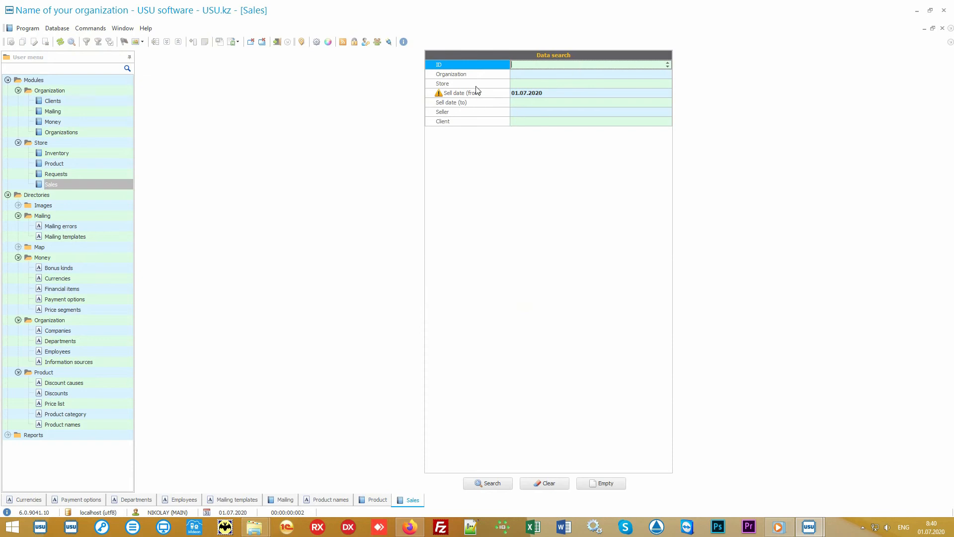
pyautogui.moveTo(484, 75)
pyautogui.mouseDown()
pyautogui.moveTo(479, 127)
pyautogui.moveTo(477, 64)
pyautogui.mouseUp()
pyautogui.click(554, 485)
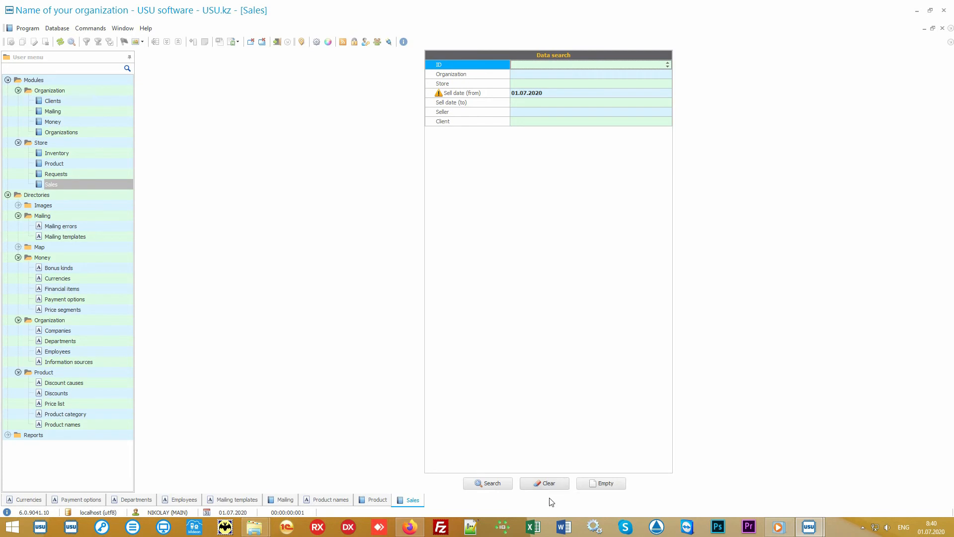
pyautogui.click(494, 484)
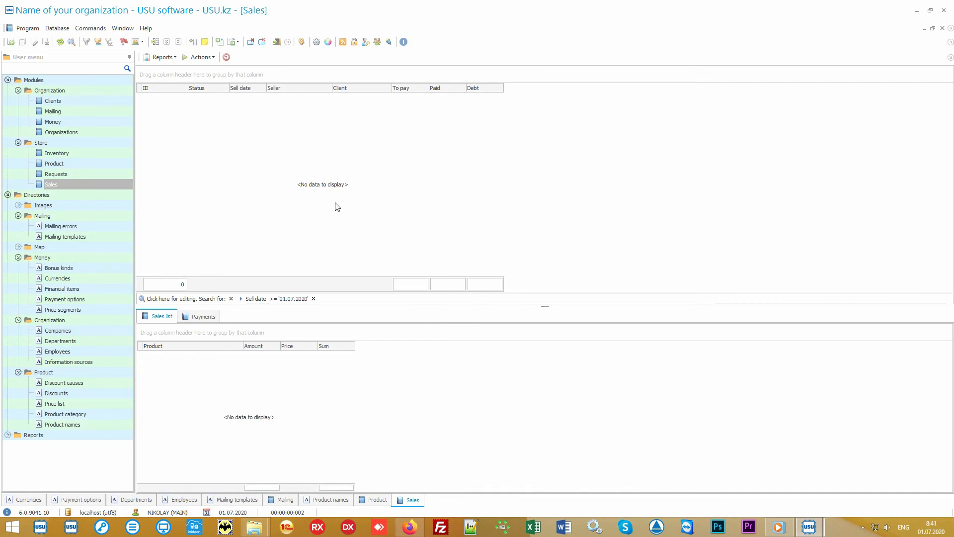
# Start a new sale with the Sell action and choose the client by entering the client's card number.
pyautogui.click(202, 57)
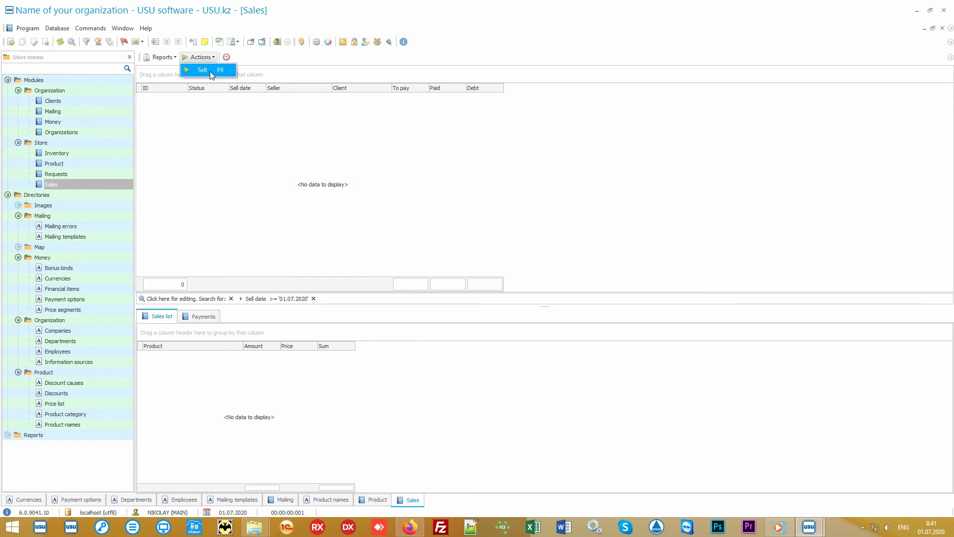
pyautogui.click(211, 74)
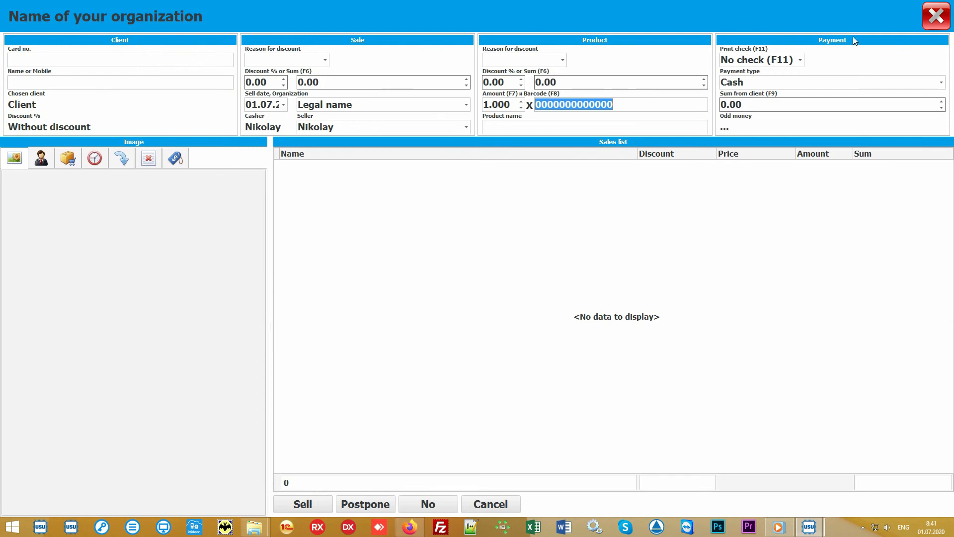
pyautogui.click(437, 254)
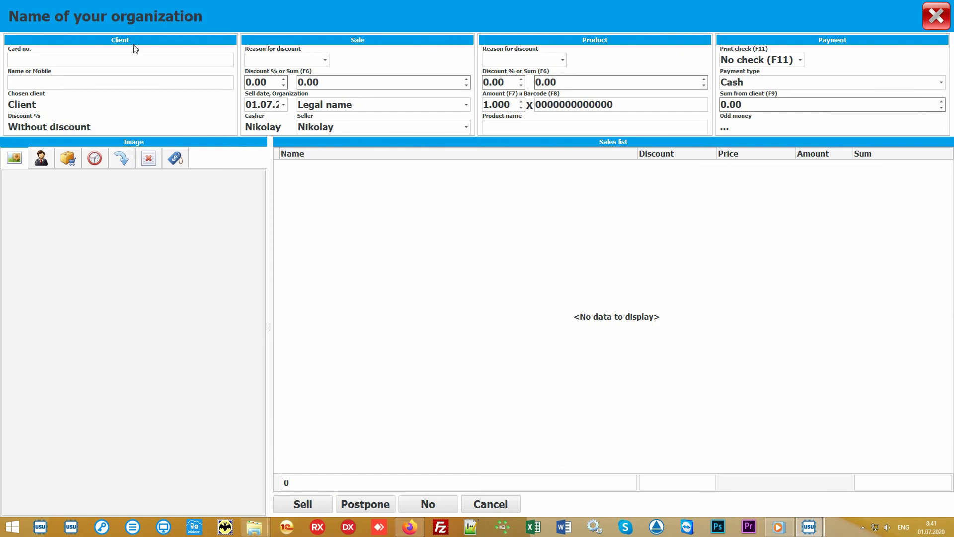
pyautogui.click(75, 59)
pyautogui.write('111')
pyautogui.press('Return')
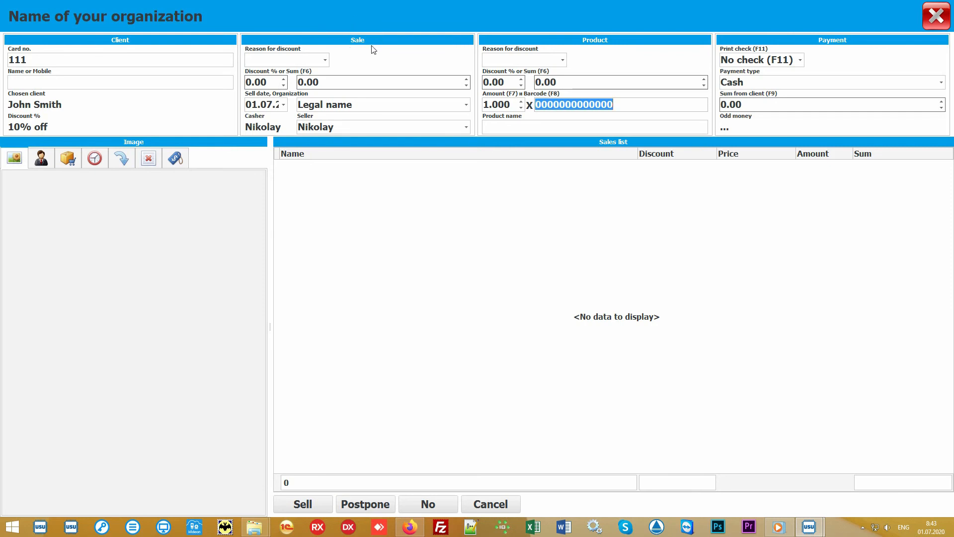
# Review the organization and seller choices for the sale, keeping Legal name and the current seller.
pyautogui.click(465, 106)
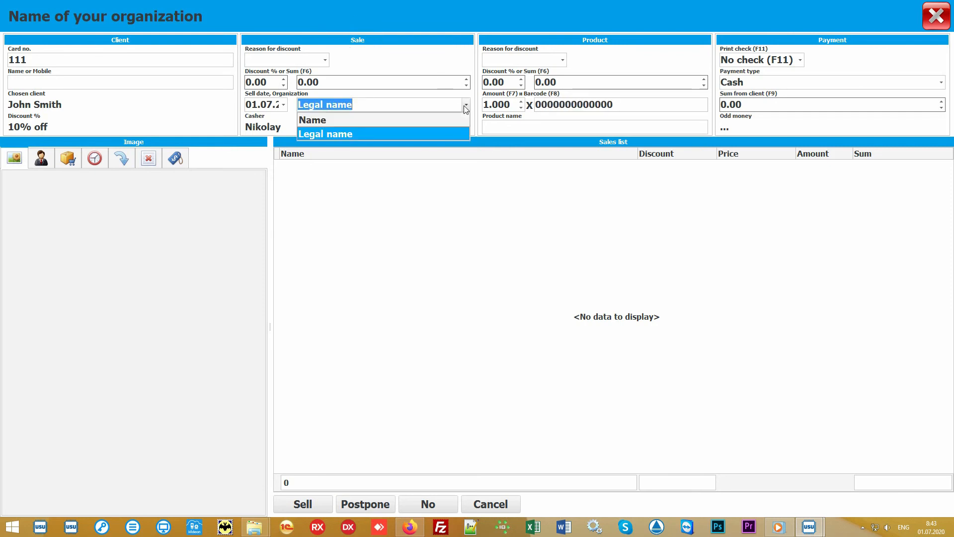
pyautogui.click(466, 107)
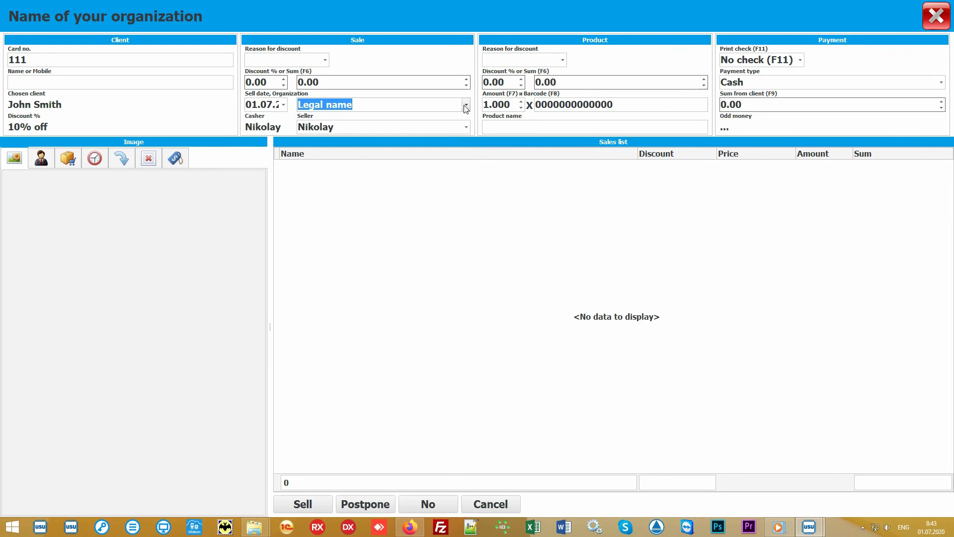
pyautogui.click(466, 127)
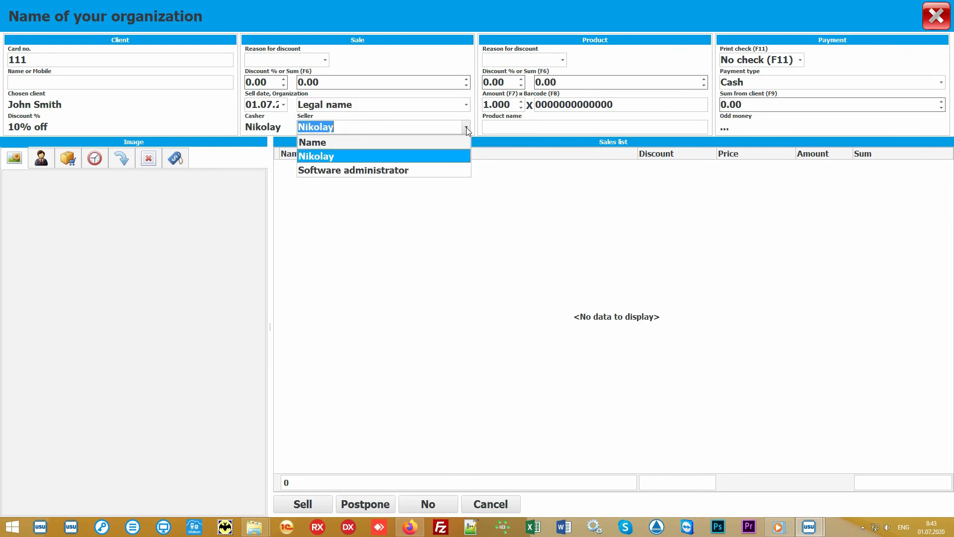
pyautogui.click(442, 157)
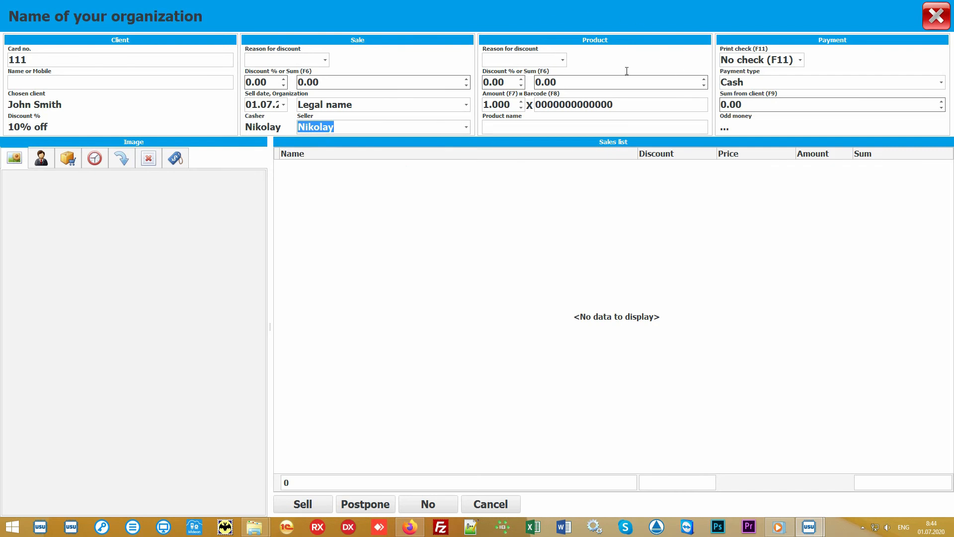
# Add one unit of Some product to the sales list by entering barcode 10027.
pyautogui.click(640, 104)
pyautogui.write('100')
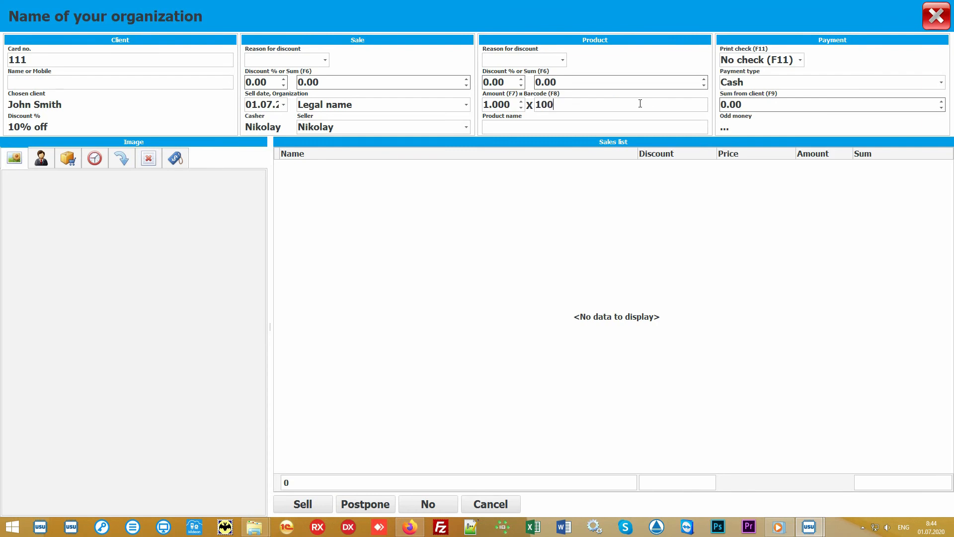
pyautogui.write('27')
pyautogui.press('Return')
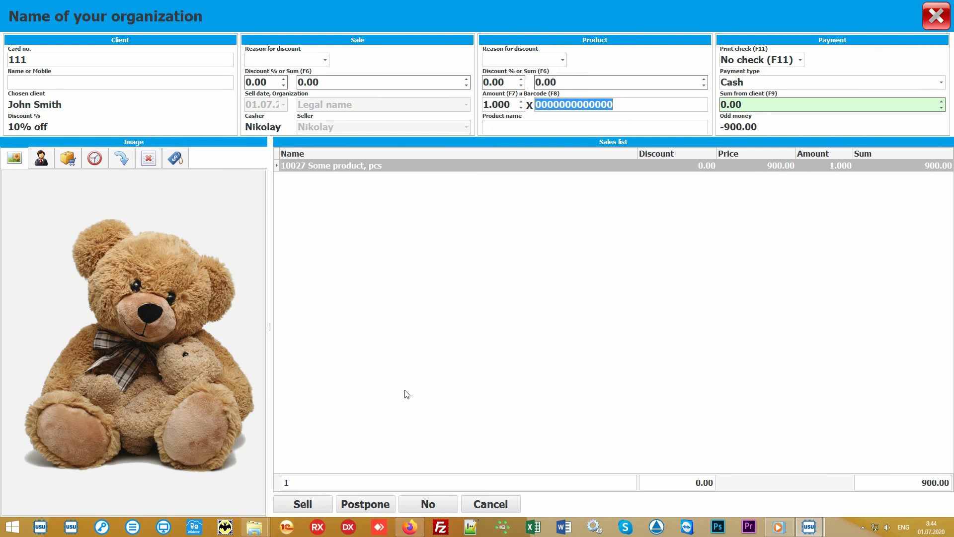
pyautogui.click(464, 322)
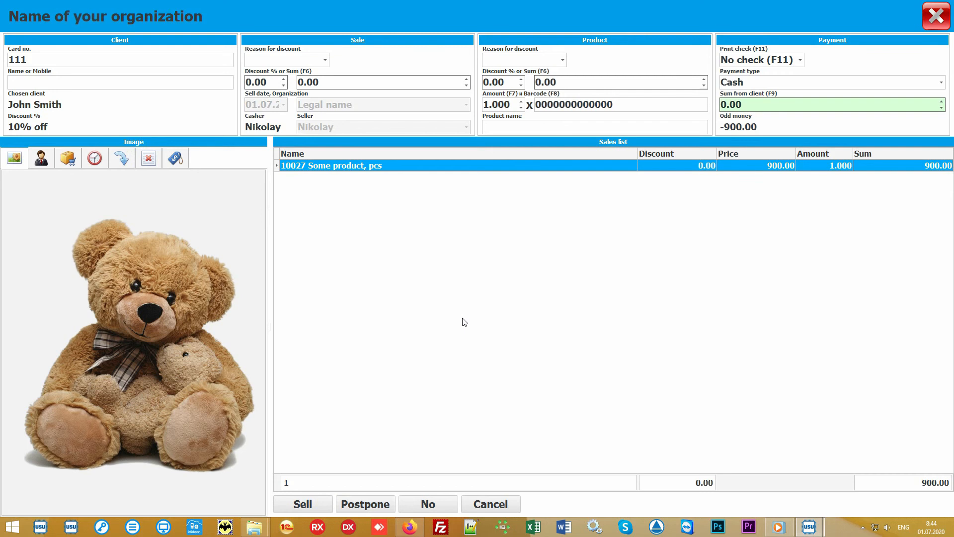
# Show the product selection list for the Main store in the sale window, grouped by category.
pyautogui.click(529, 124)
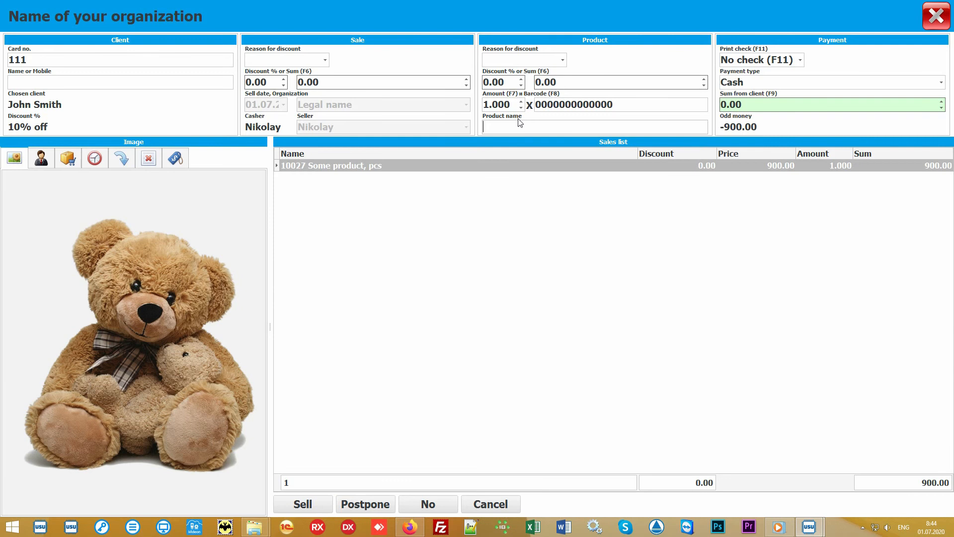
pyautogui.click(68, 159)
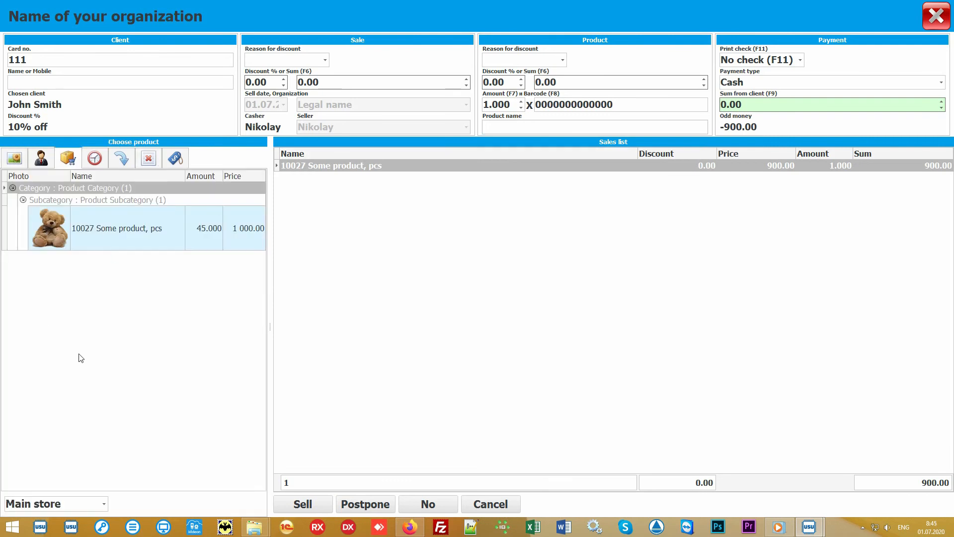
pyautogui.click(154, 328)
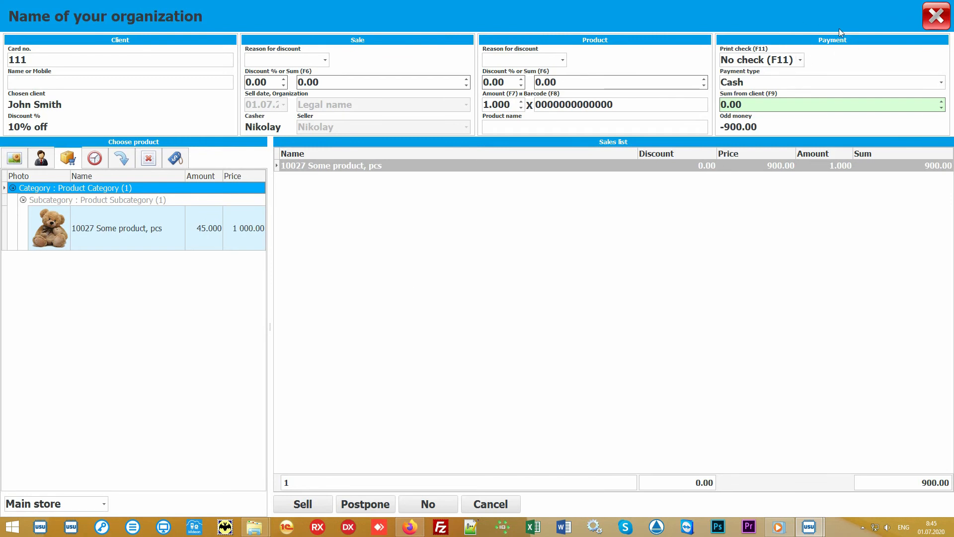
# Enter 1000 as the sum from the client and review the payment type and check options, keeping Cash and No check.
pyautogui.click(783, 105)
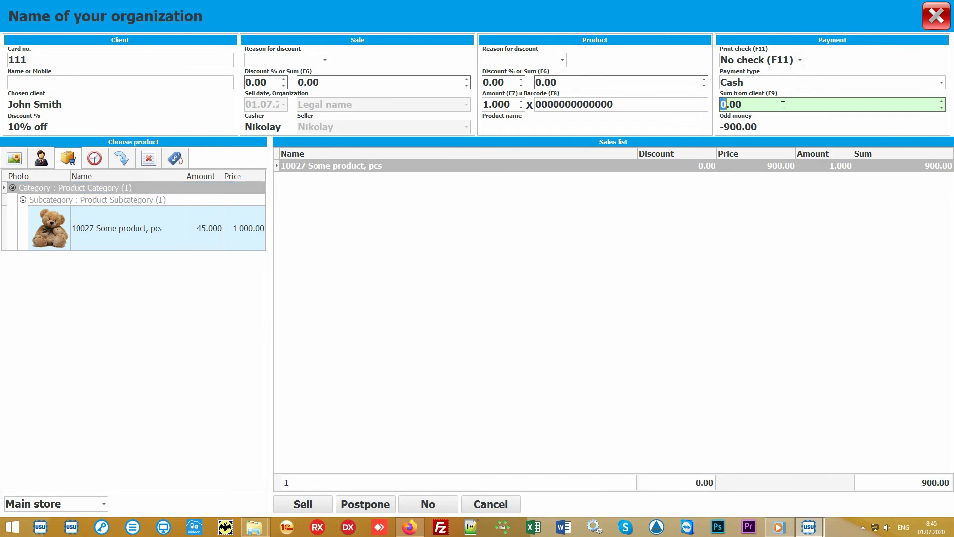
pyautogui.write('1000')
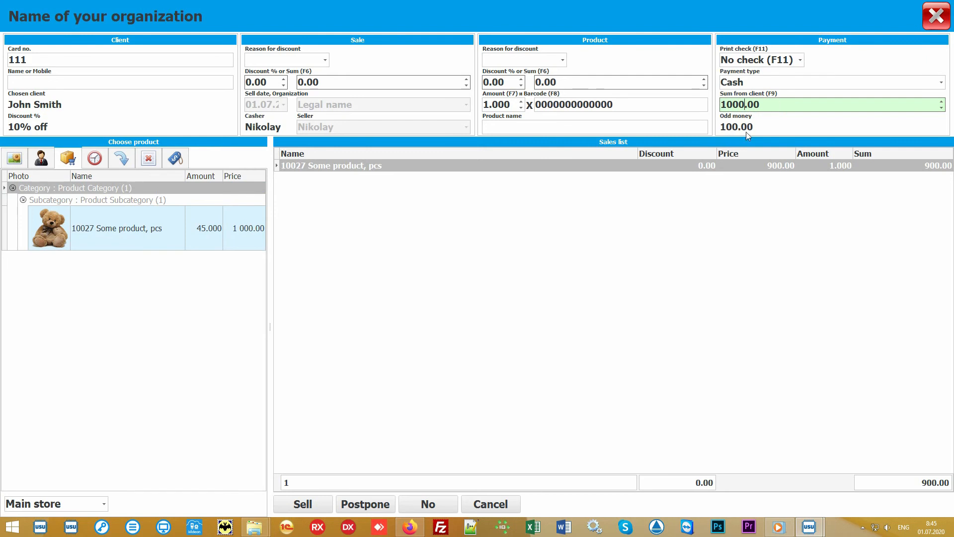
pyautogui.click(942, 83)
pyautogui.click(943, 84)
pyautogui.click(800, 60)
pyautogui.click(801, 60)
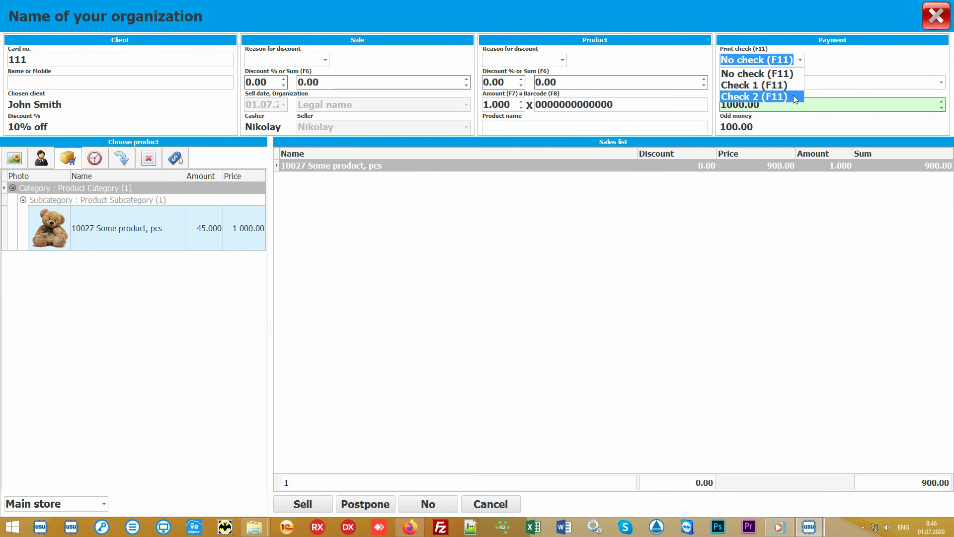
pyautogui.click(803, 61)
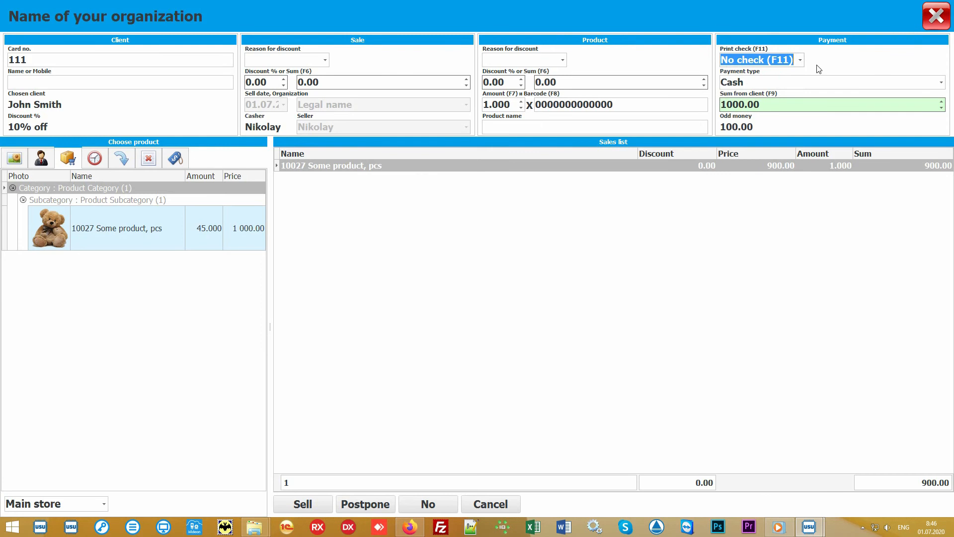
# Complete the sale and close the sale window.
pyautogui.click(478, 287)
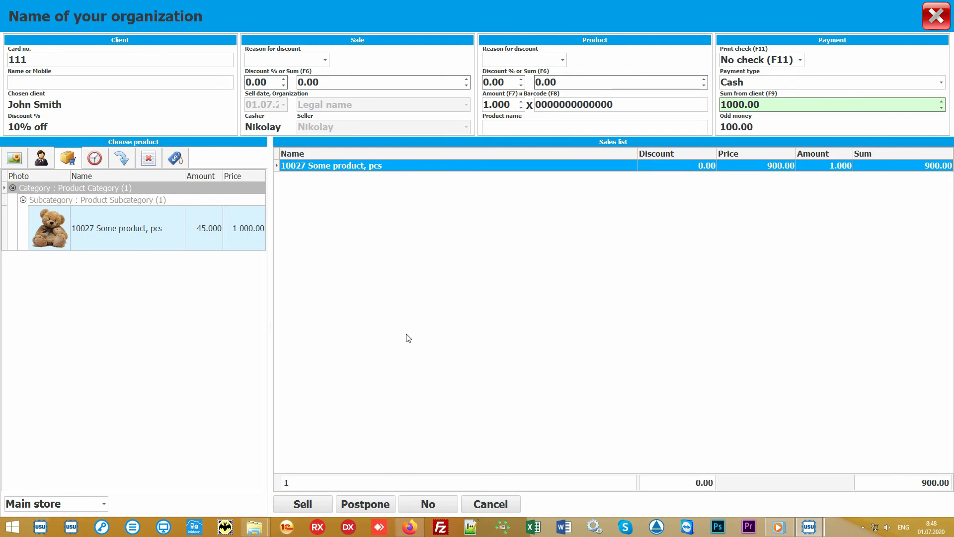
pyautogui.click(308, 504)
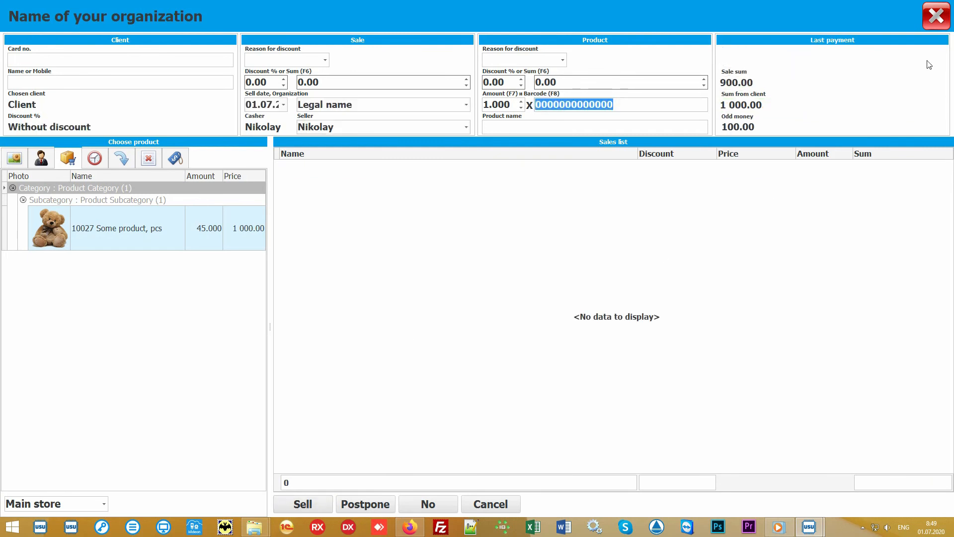
pyautogui.click(938, 24)
# Generate the Check report for the new sale, examine the receipt enlarged at 250%, and close it.
pyautogui.click(347, 97)
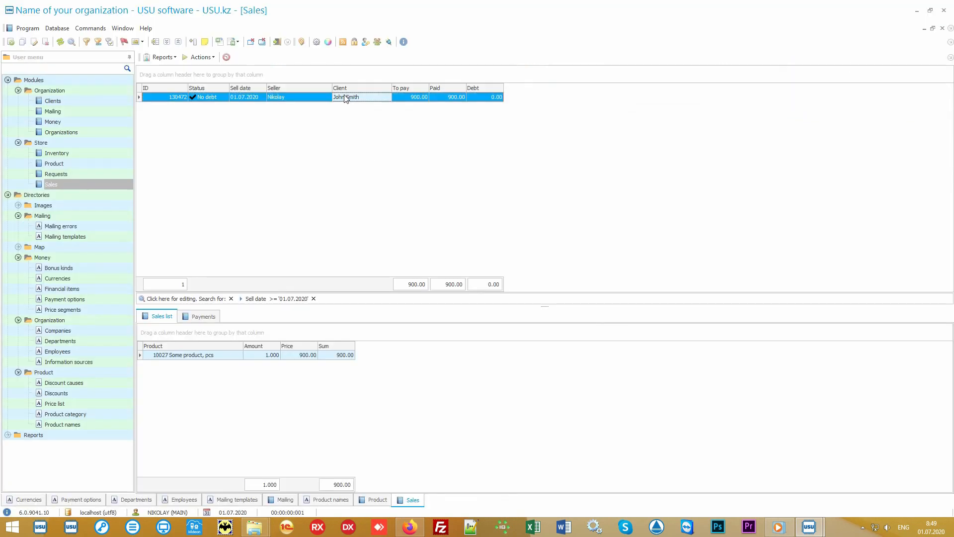
pyautogui.click(163, 57)
pyautogui.click(182, 68)
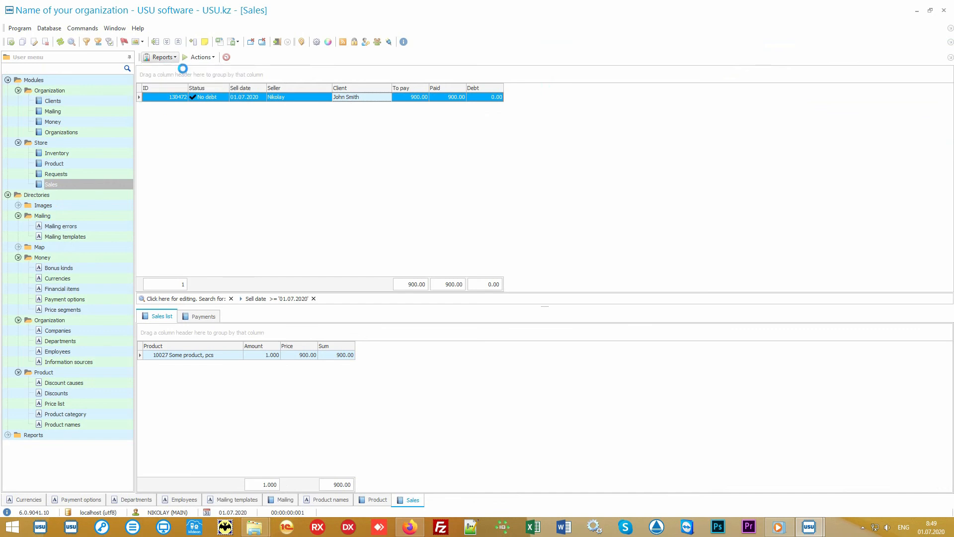
pyautogui.scroll(5, 473, 218)
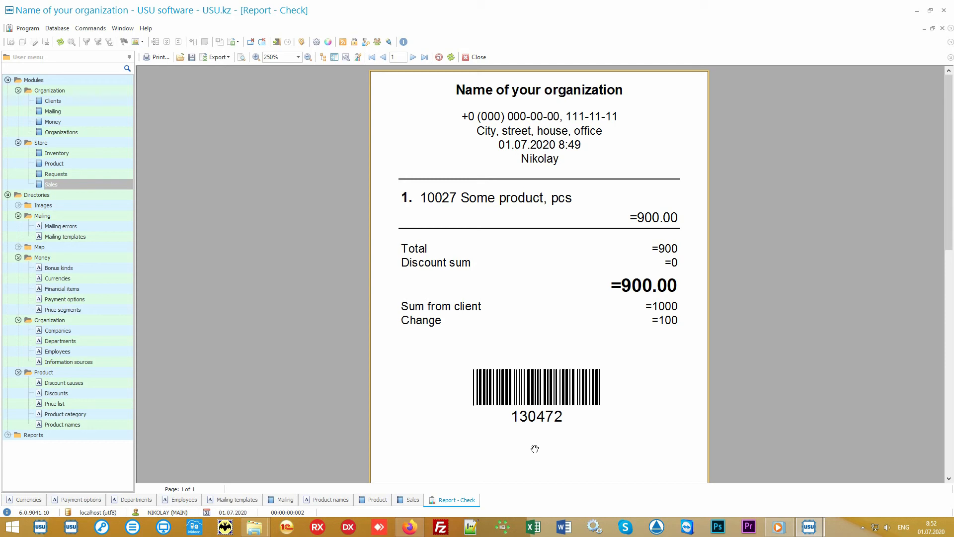
pyautogui.click(477, 58)
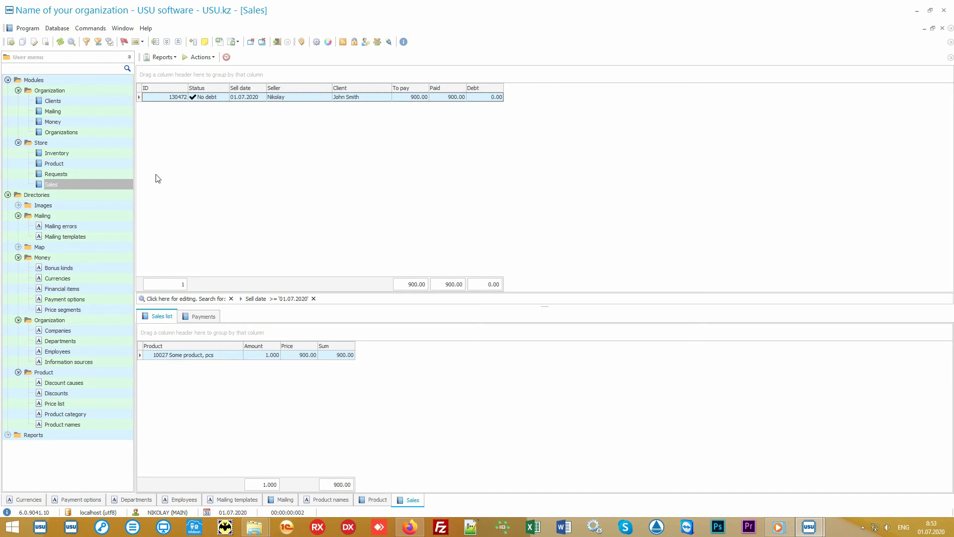
# Open the Store's Inventory module and compare the planned, actual and difference amounts for Some product in the Main store inventory.
pyautogui.click(106, 153)
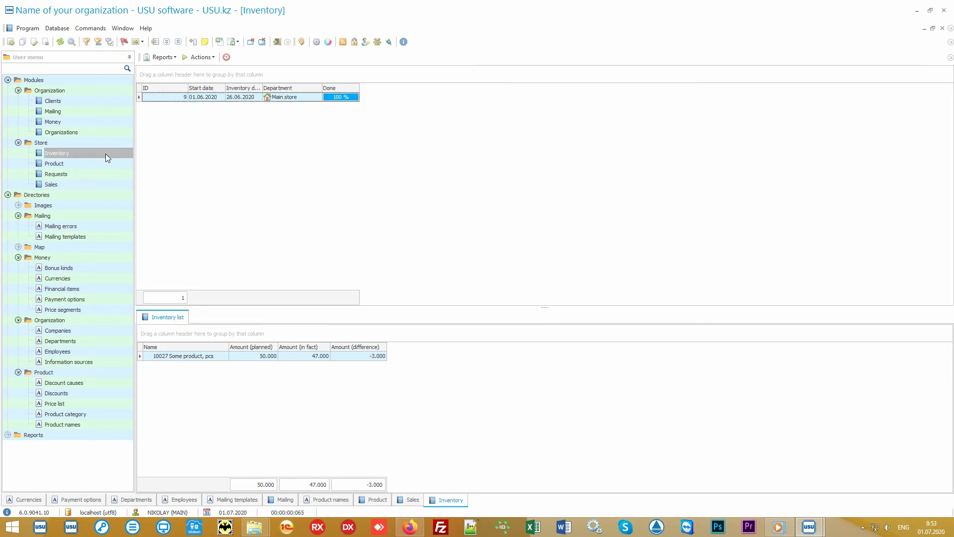
pyautogui.click(316, 98)
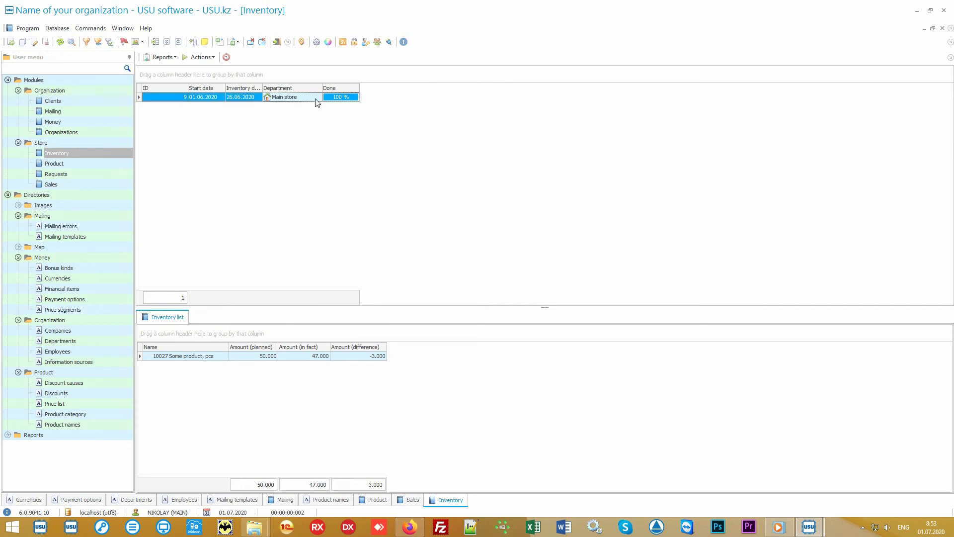
pyautogui.click(216, 359)
pyautogui.click(243, 358)
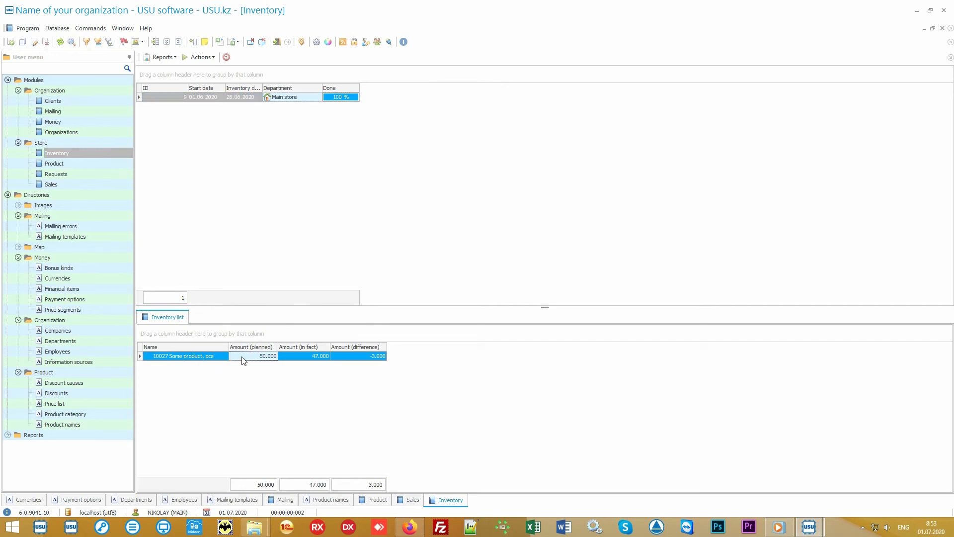
pyautogui.click(296, 362)
pyautogui.click(352, 362)
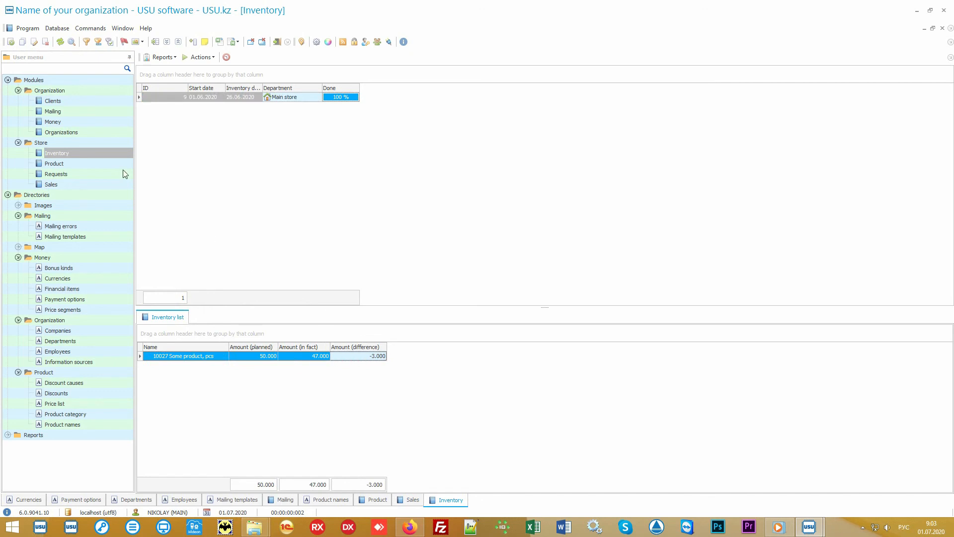
# Open the Clients module and examine the client records in the VIP, Problem and Supplier categories.
pyautogui.click(73, 102)
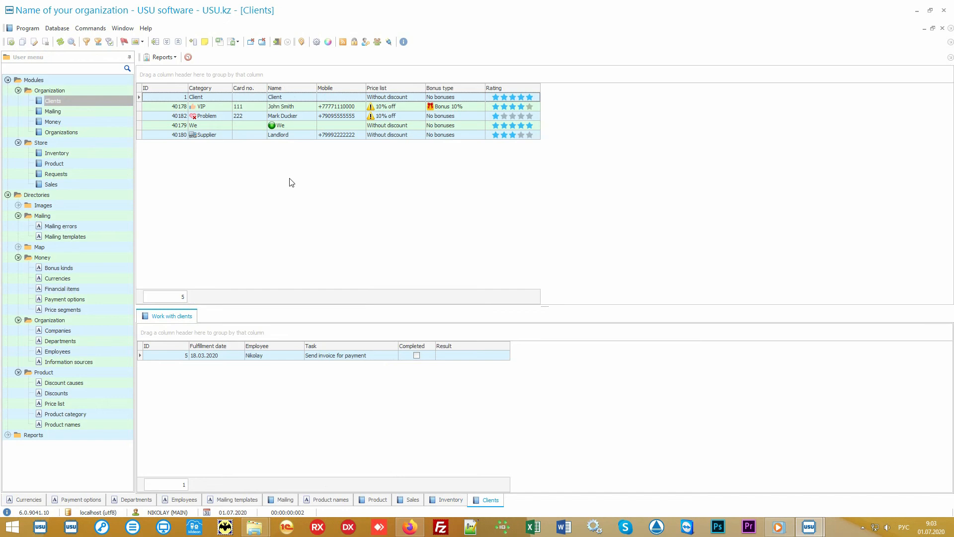
pyautogui.hotkey('alt', 'shift')
pyautogui.click(95, 185)
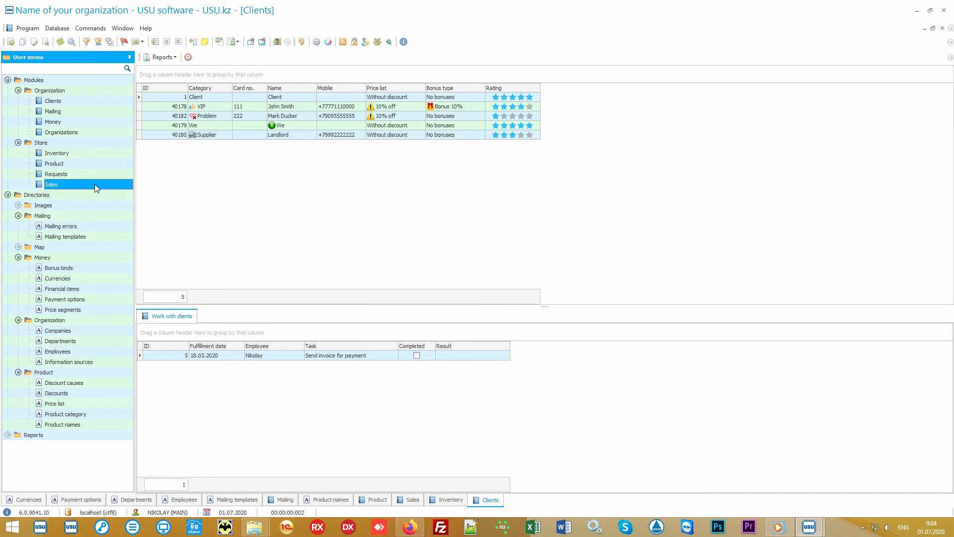
pyautogui.click(92, 102)
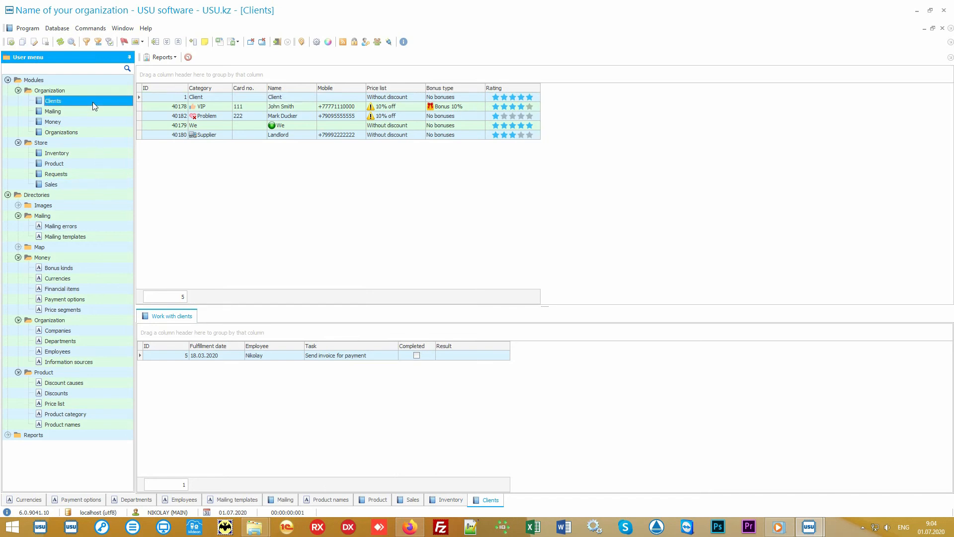
pyautogui.click(283, 211)
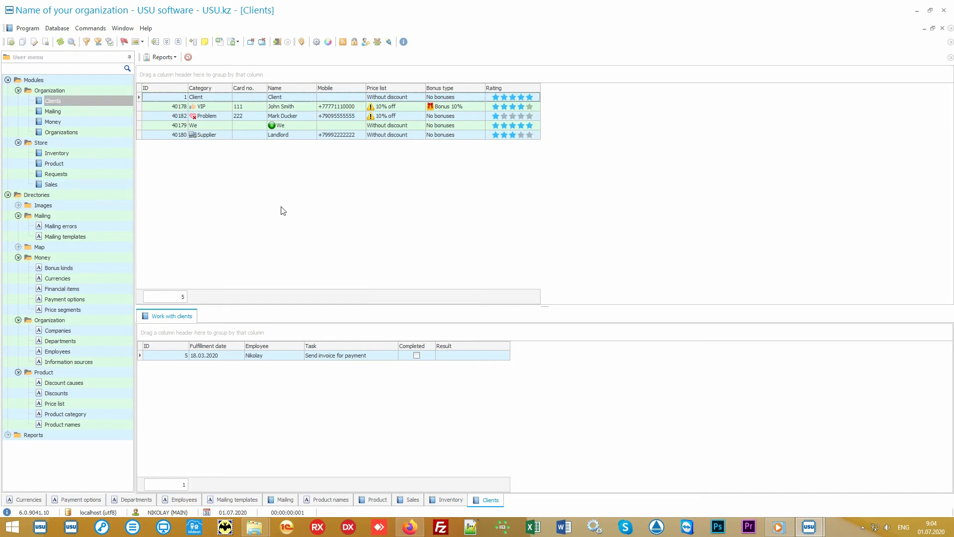
pyautogui.click(219, 108)
pyautogui.click(222, 120)
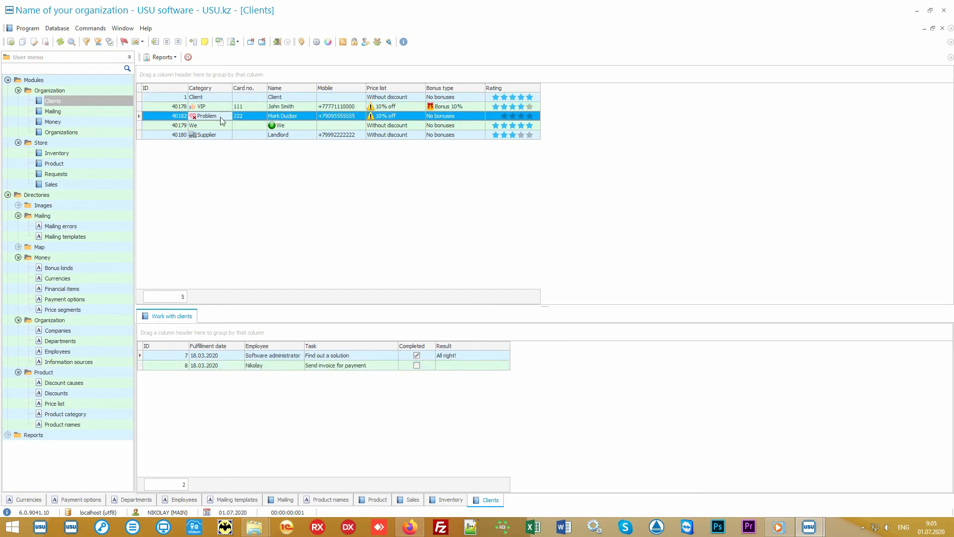
pyautogui.click(219, 136)
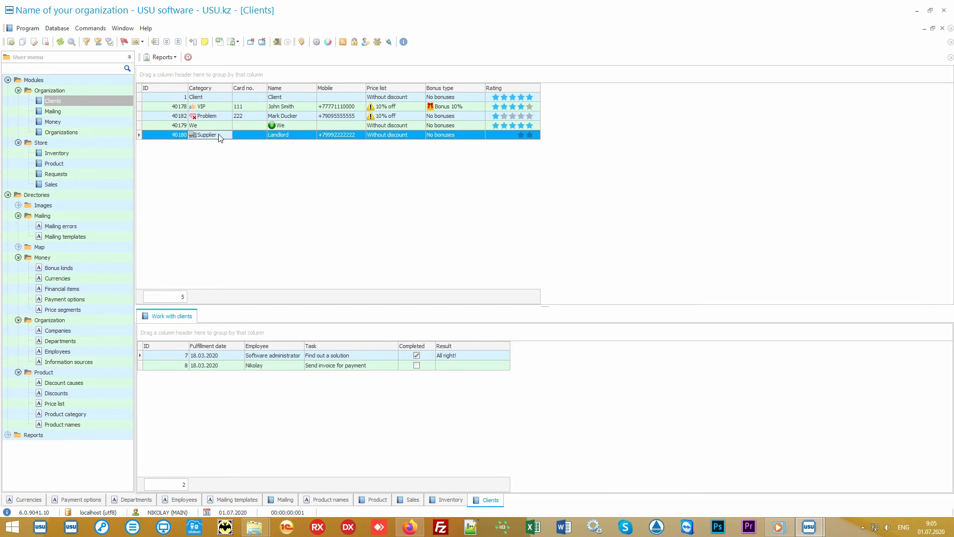
pyautogui.click(222, 108)
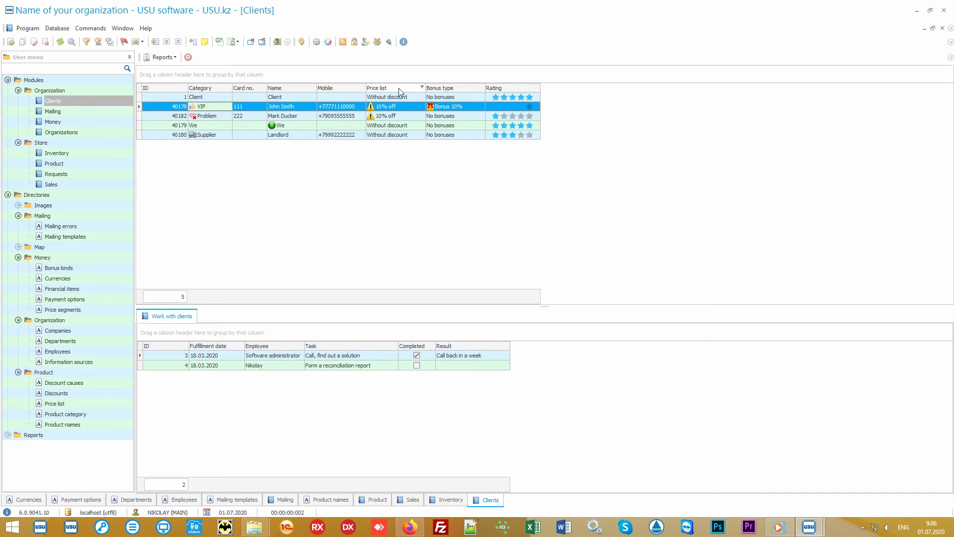
# Check the price list of the general and VIP clients, and add the Information source column after Rating in the clients table.
pyautogui.click(410, 100)
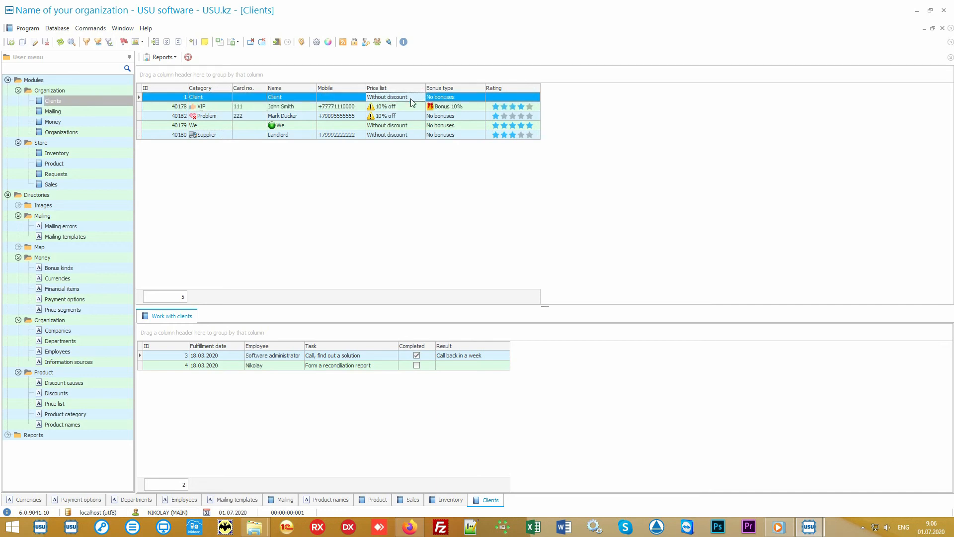
pyautogui.click(409, 107)
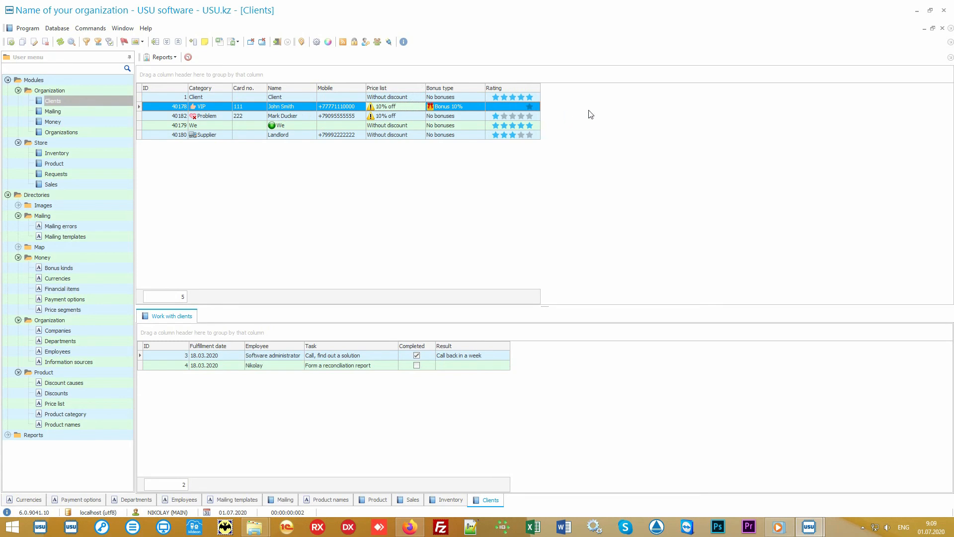
pyautogui.rightClick(596, 107)
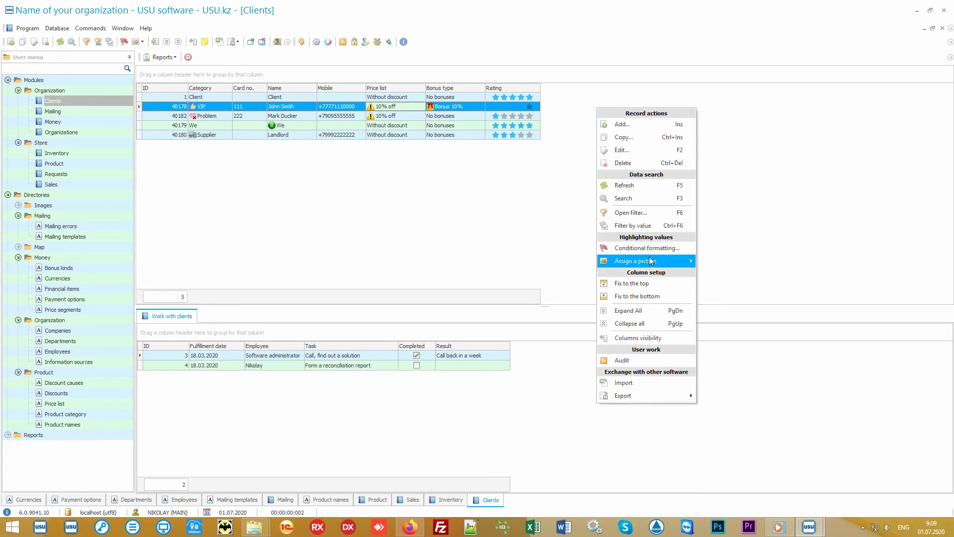
pyautogui.click(662, 336)
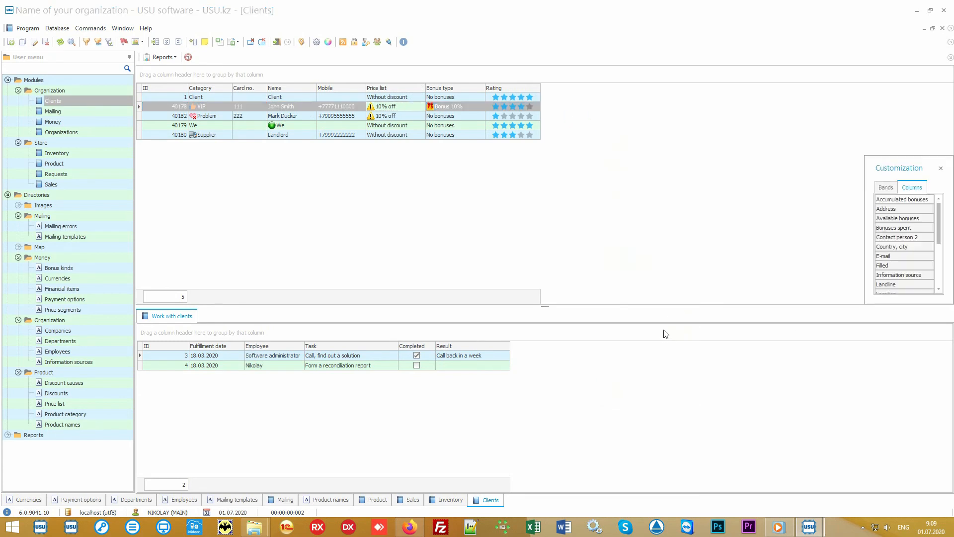
pyautogui.moveTo(865, 305); pyautogui.dragTo(736, 454)
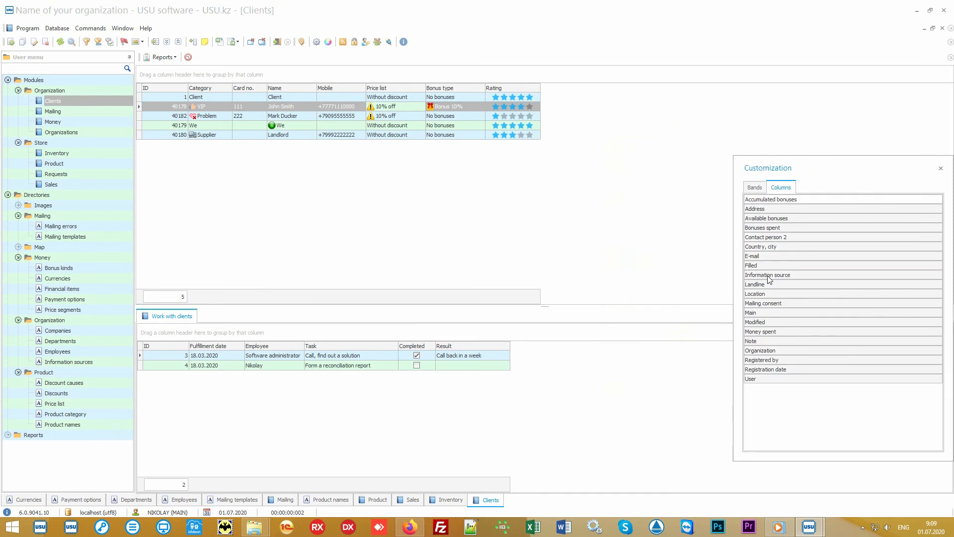
pyautogui.moveTo(770, 276); pyautogui.dragTo(549, 103)
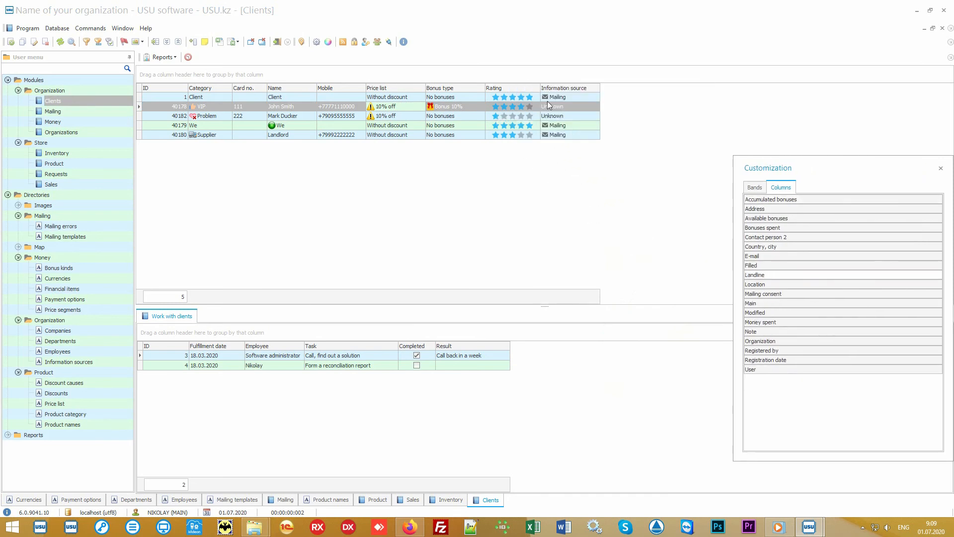
pyautogui.click(941, 168)
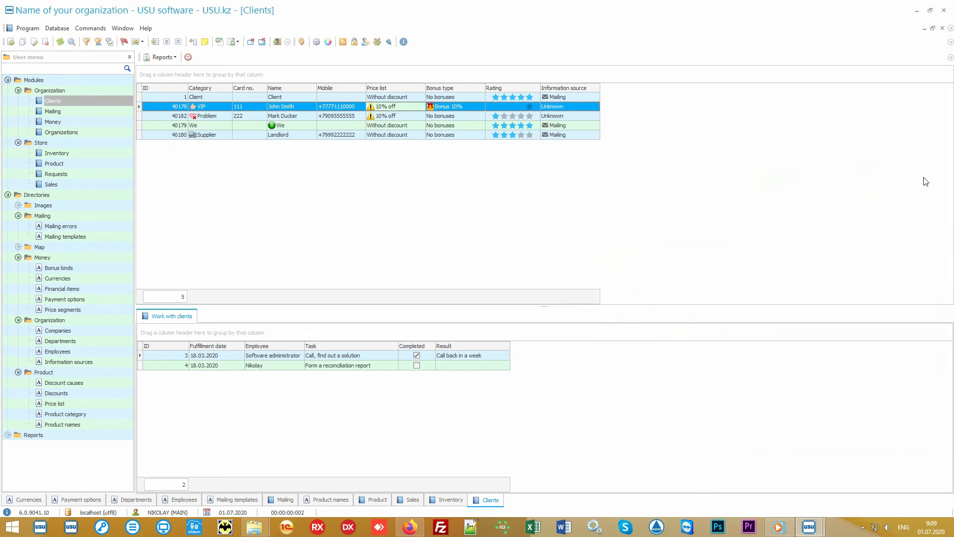
# Compare the information source of the general and VIP client records and check the VIP client's bonus type.
pyautogui.click(590, 98)
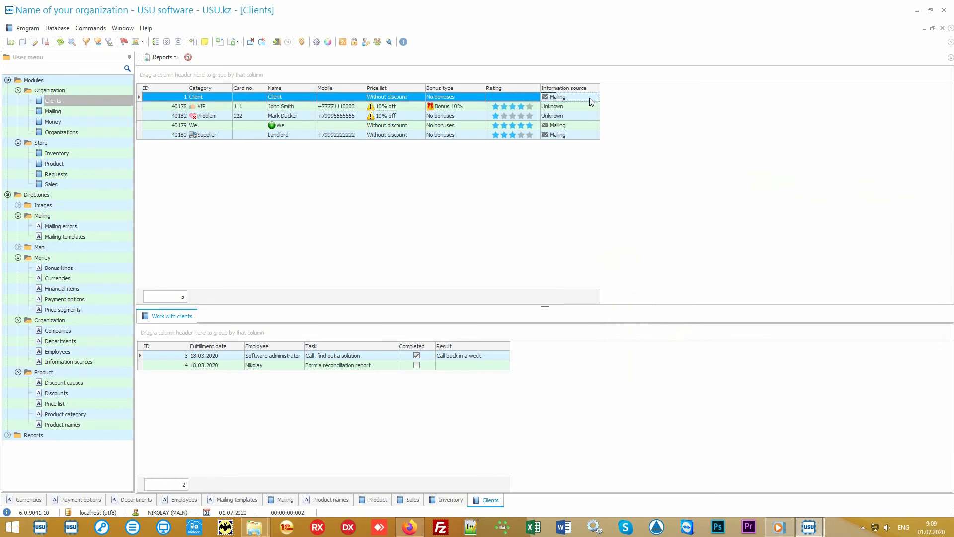
pyautogui.click(589, 107)
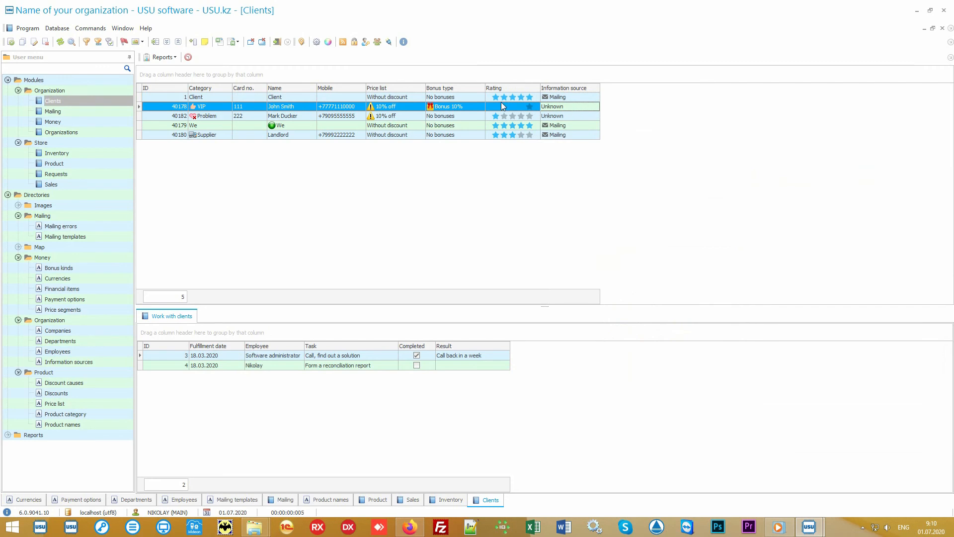
pyautogui.click(471, 107)
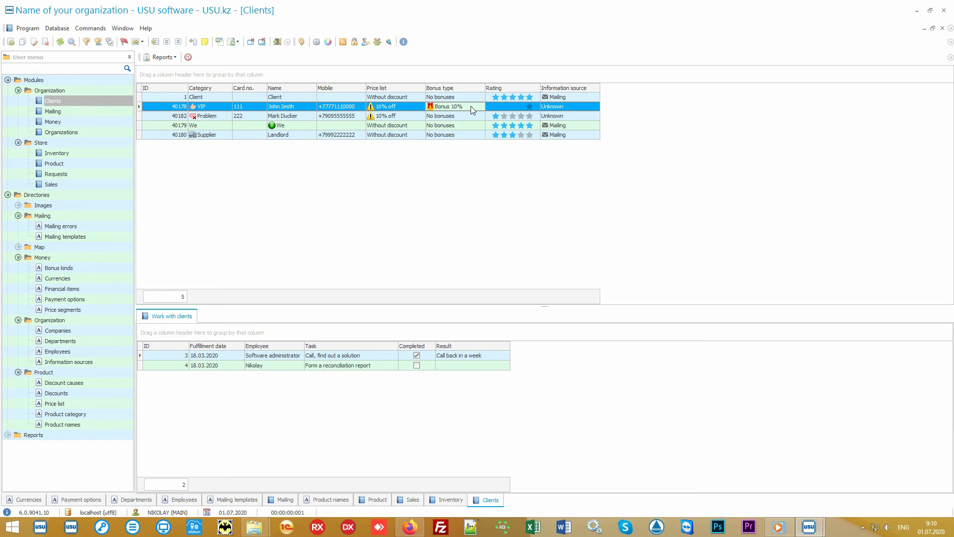
# Generate the Mailing report for clients with mailing consent and examine its mailing recipients list without creating the mailing.
pyautogui.click(7, 195)
pyautogui.click(7, 205)
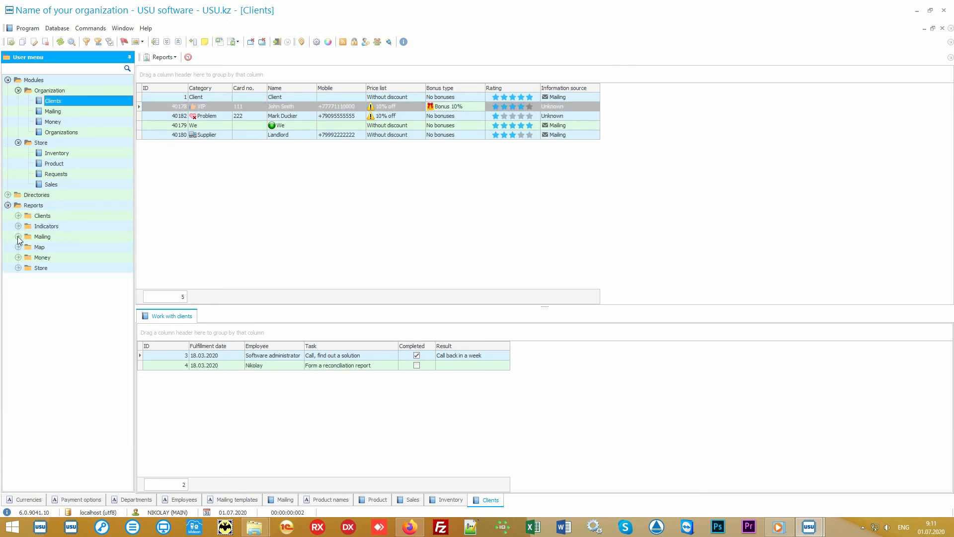
pyautogui.click(18, 237)
pyautogui.doubleClick(52, 247)
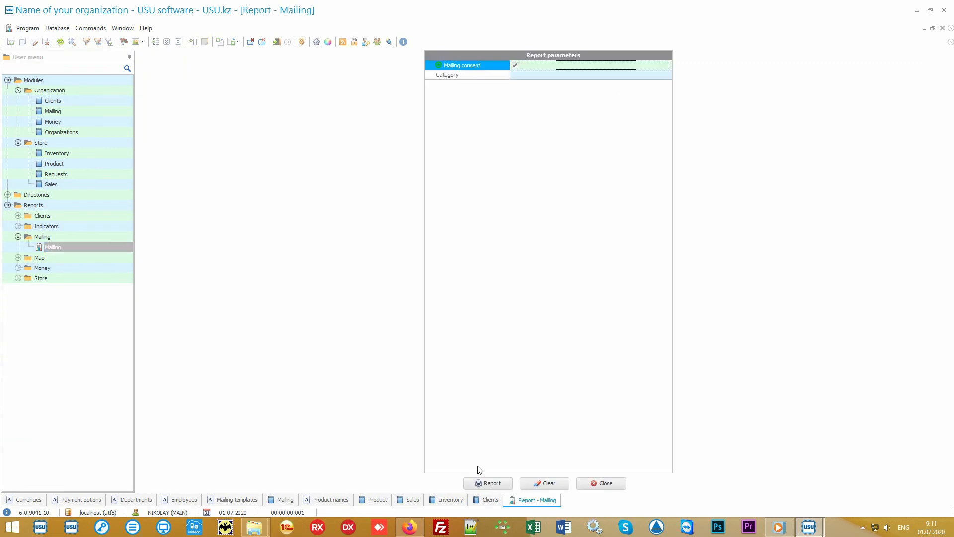
pyautogui.click(486, 482)
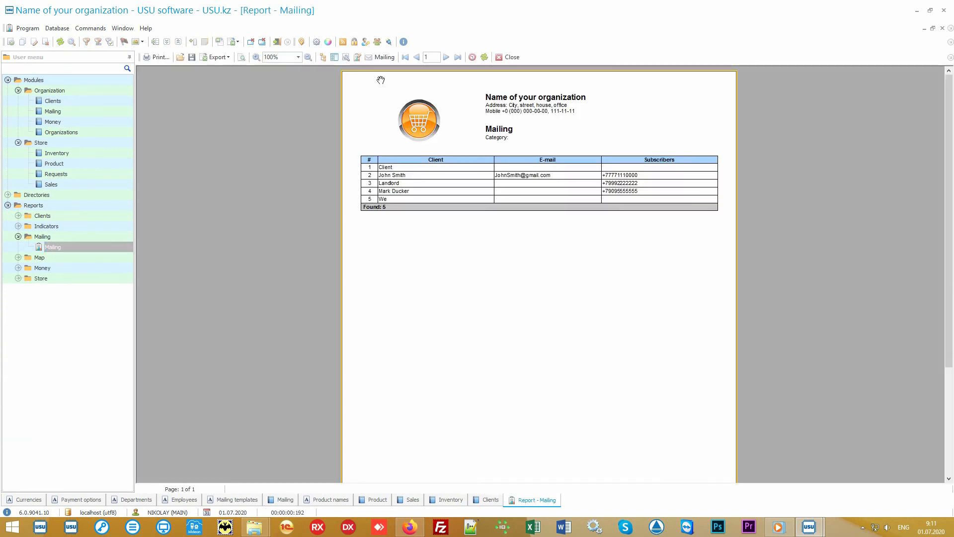
pyautogui.click(384, 58)
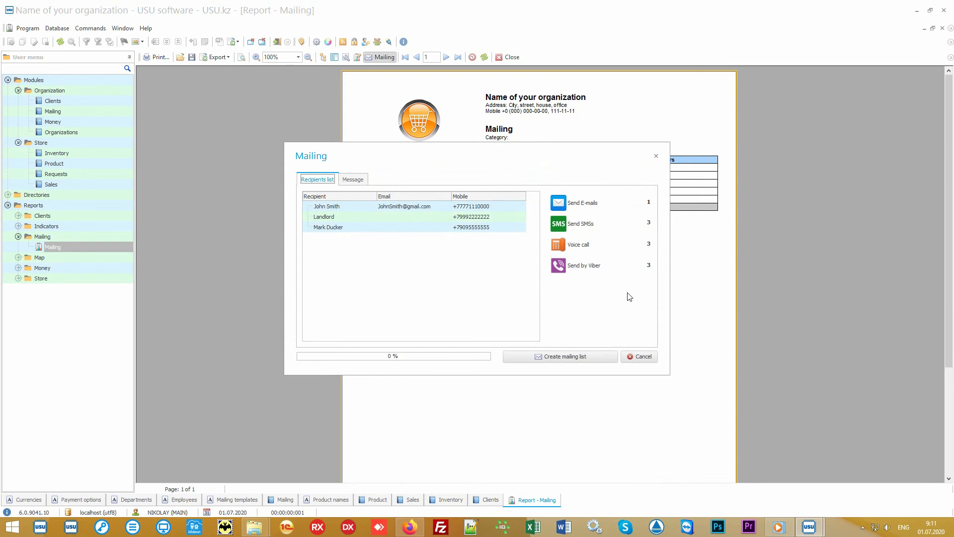
pyautogui.click(643, 357)
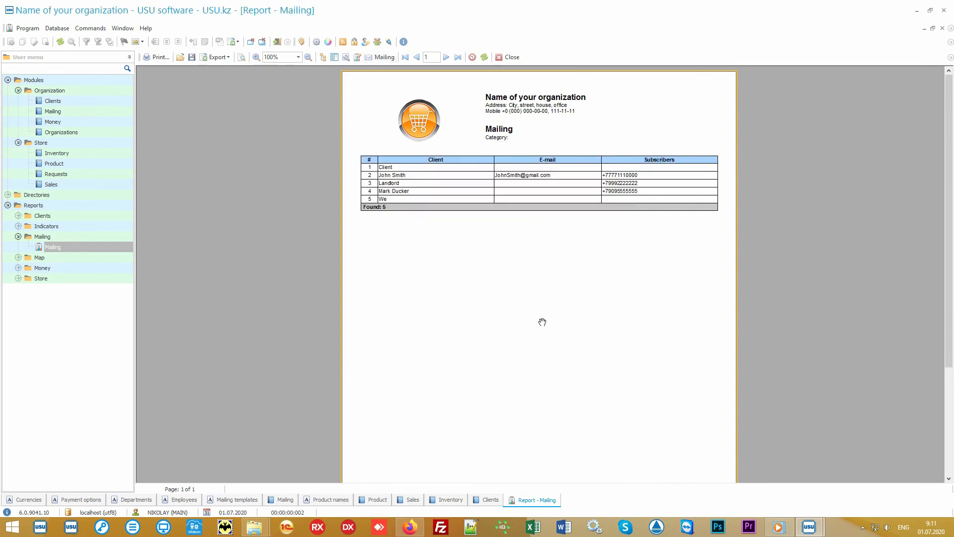
# Generate the Salary report from the Money reports with its preset period and no employee filter.
pyautogui.click(101, 270)
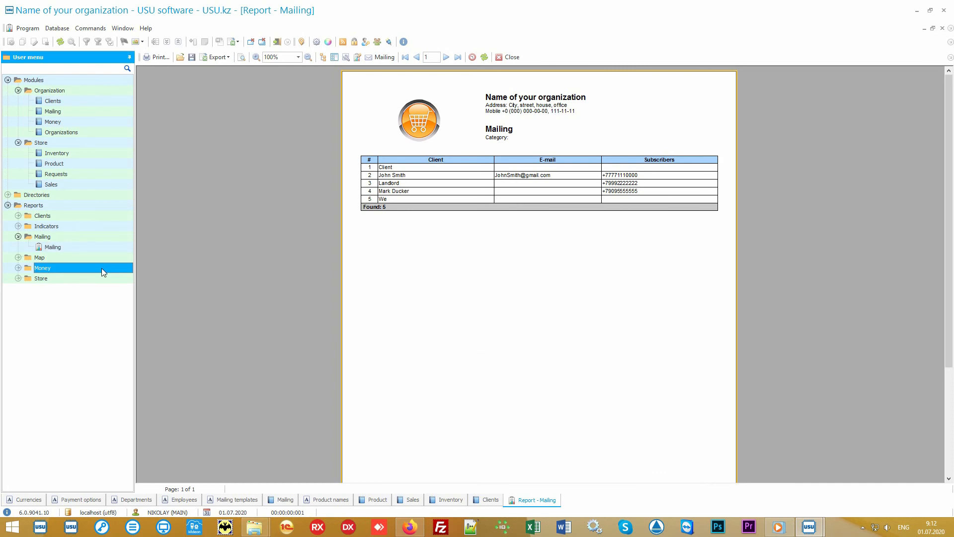
pyautogui.doubleClick(102, 267)
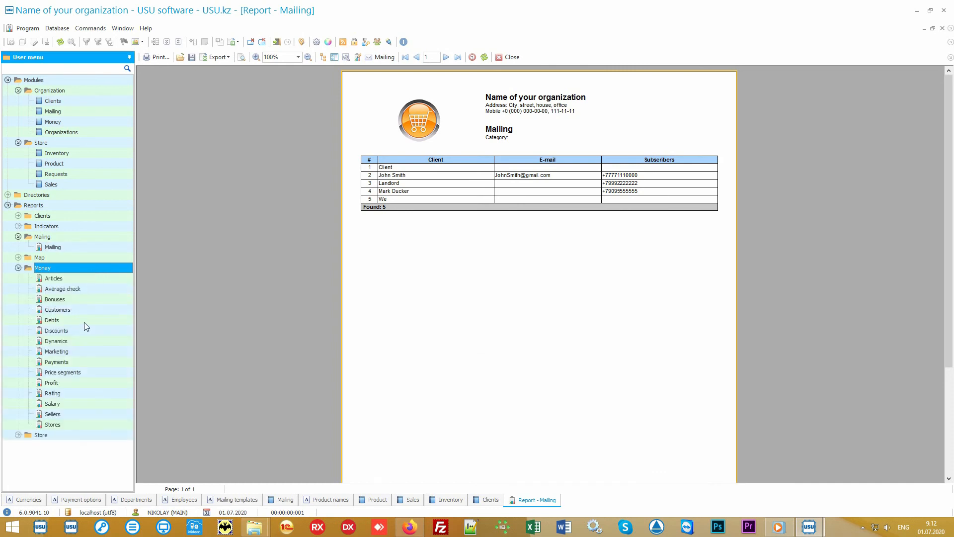
pyautogui.doubleClick(71, 403)
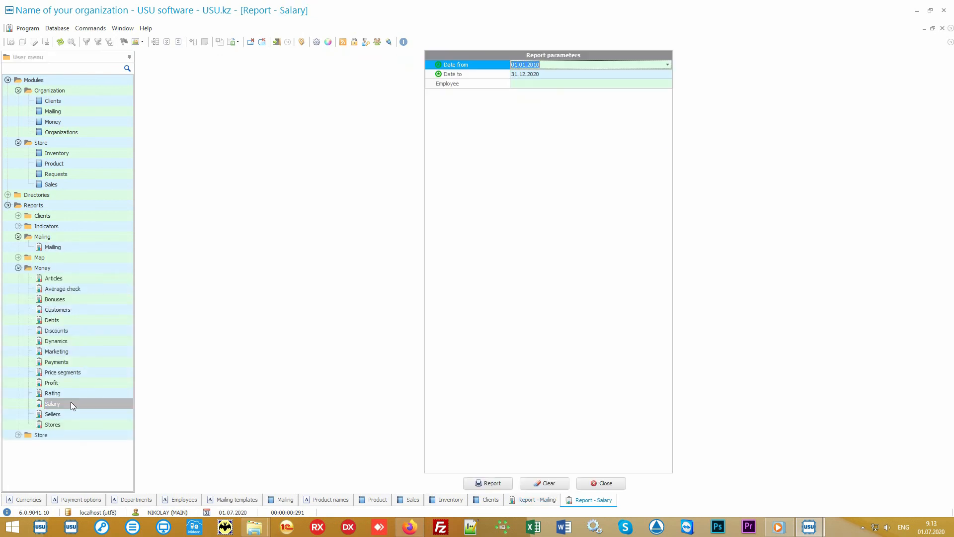
pyautogui.click(486, 483)
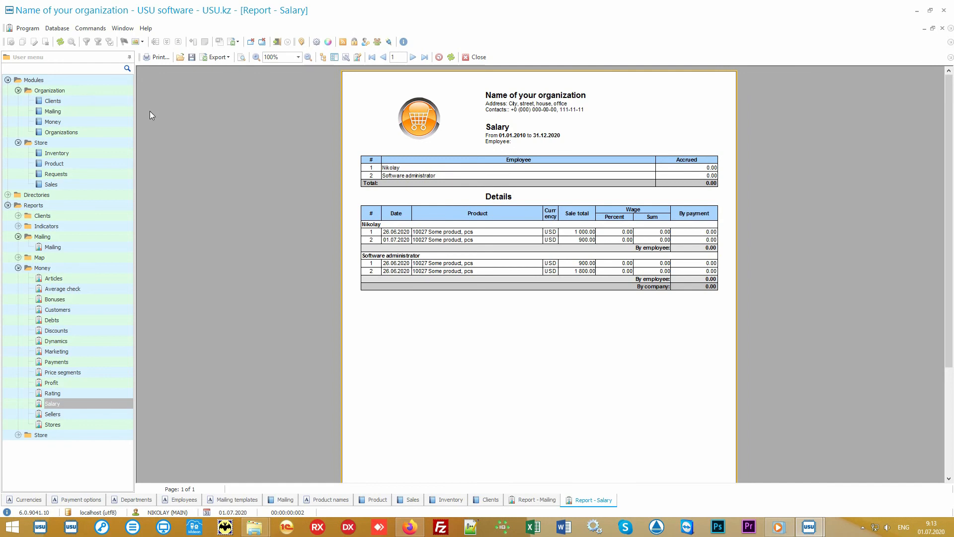
# Return to the Clients module and collapse the Modules group and the Mailing and Money report groups in the user menu.
pyautogui.click(81, 101)
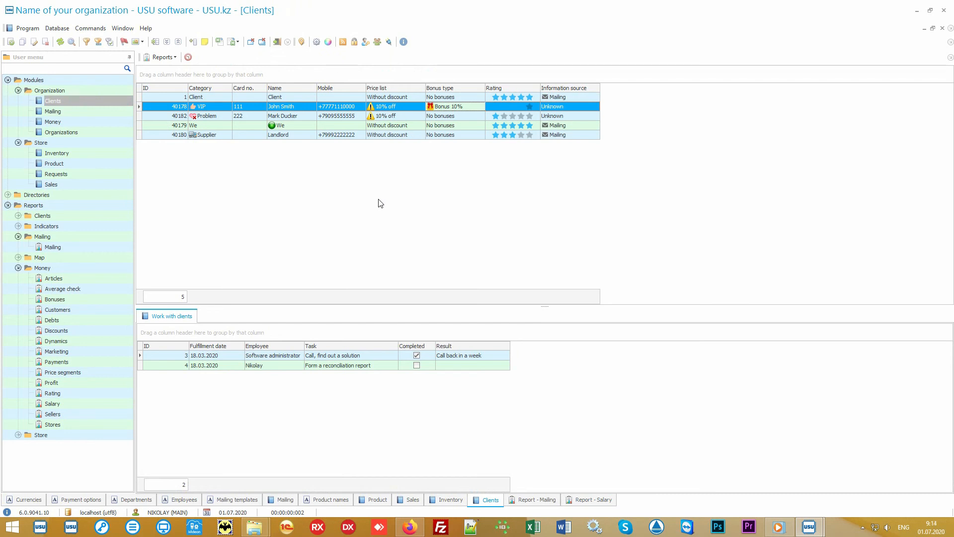
pyautogui.click(18, 81)
pyautogui.click(8, 80)
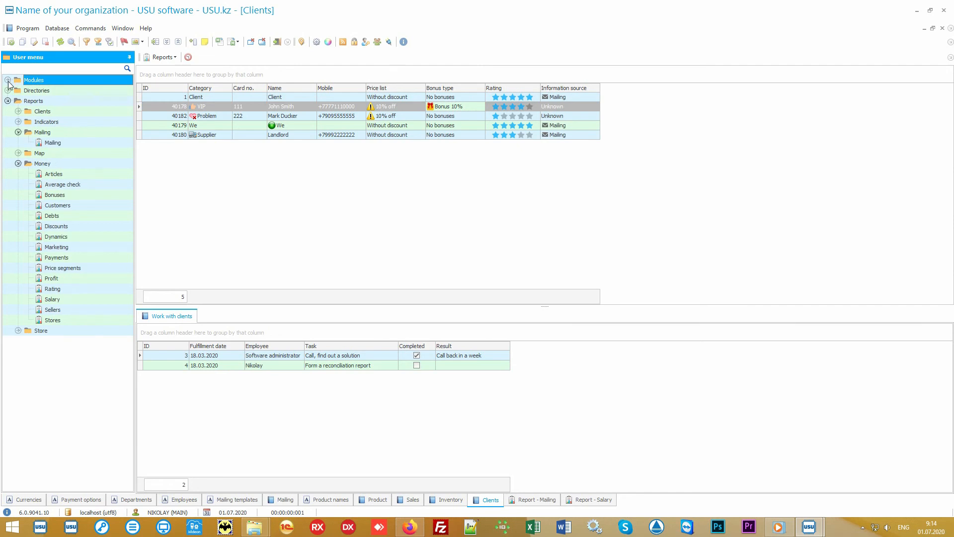
pyautogui.click(43, 132)
pyautogui.click(18, 132)
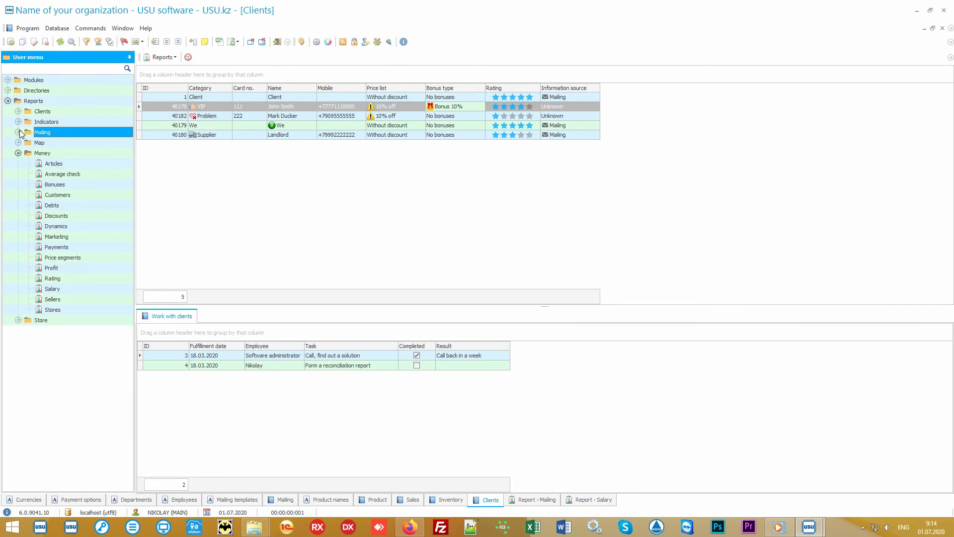
pyautogui.click(35, 153)
pyautogui.click(19, 153)
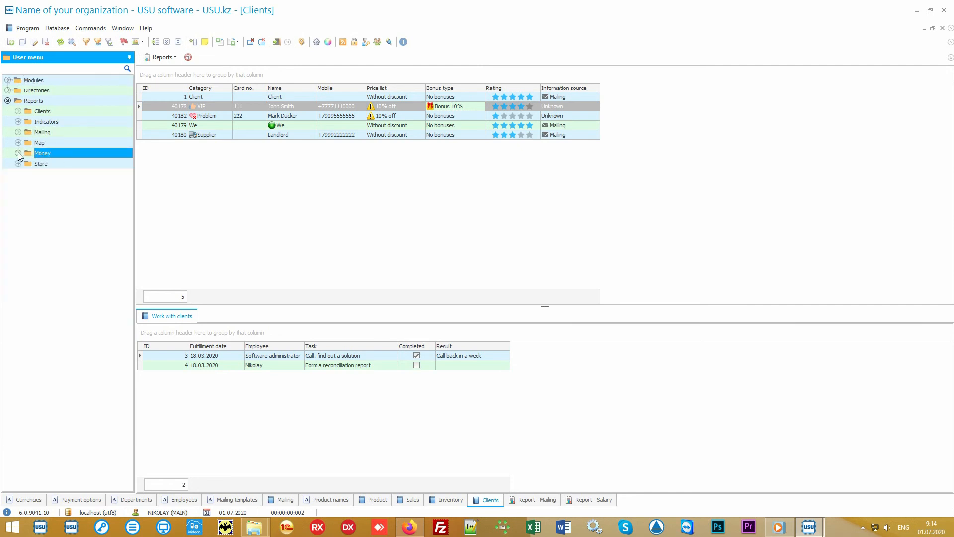
# Generate the Popularity report from the Store reports with its preset period.
pyautogui.doubleClick(49, 164)
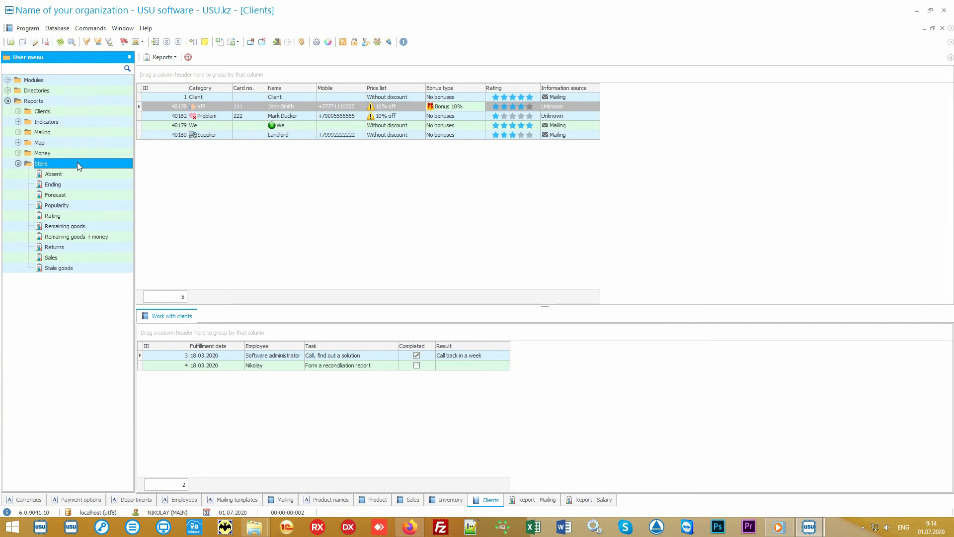
pyautogui.doubleClick(82, 204)
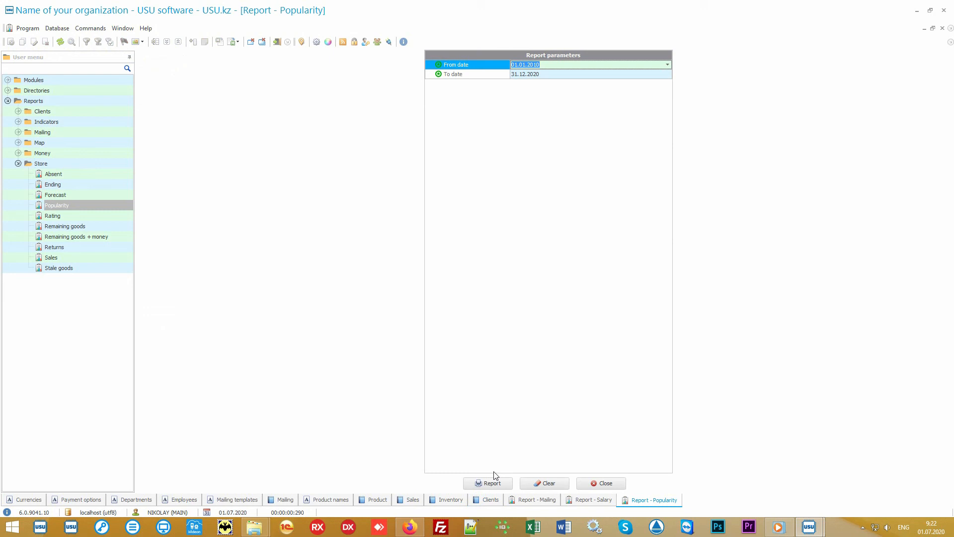
pyautogui.click(493, 482)
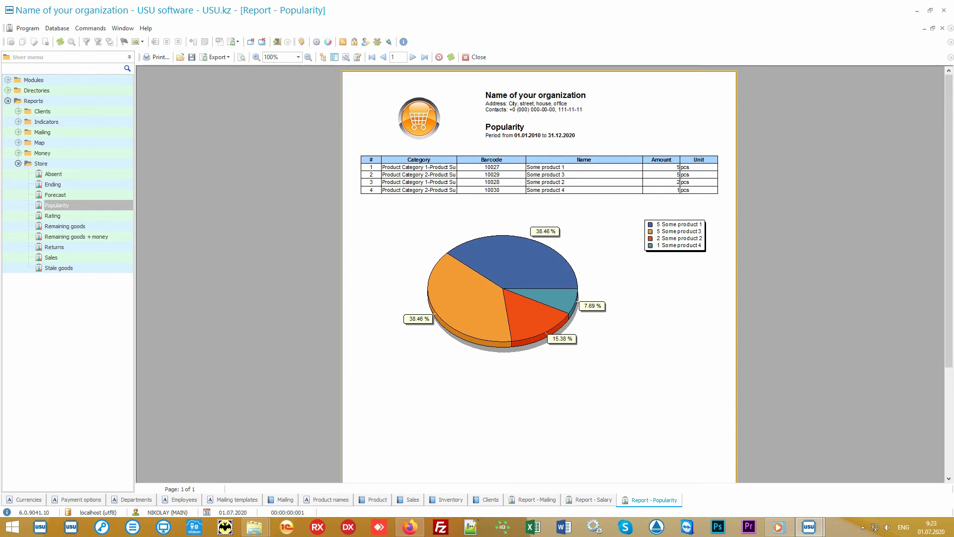
# Generate the Store's Rating report with its preset period and compare its product sums with the amounts in the Popularity report.
pyautogui.click(93, 216)
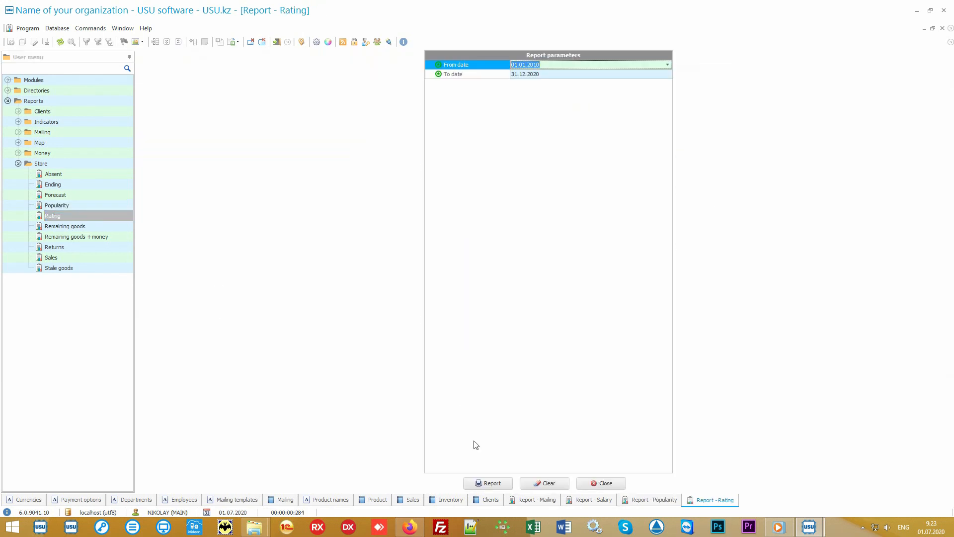
pyautogui.click(487, 483)
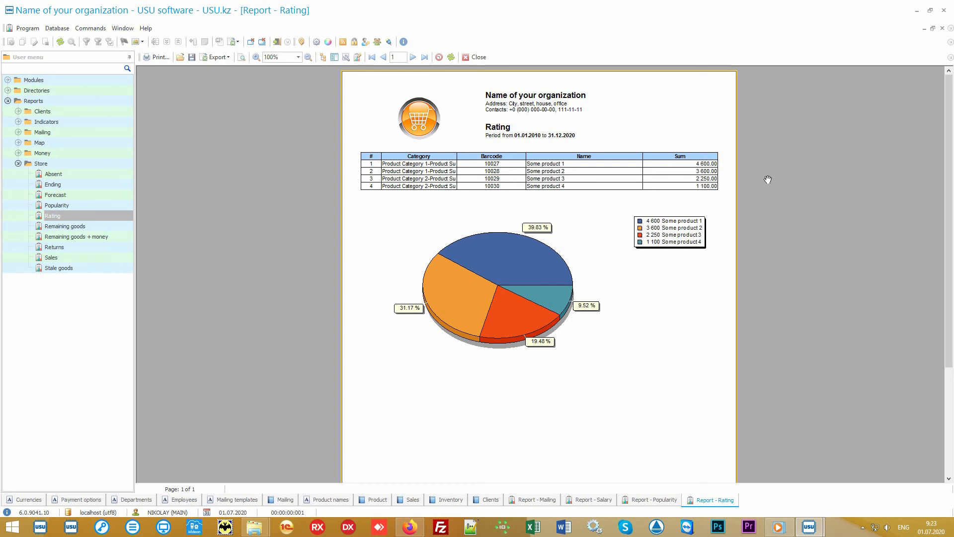
pyautogui.click(648, 501)
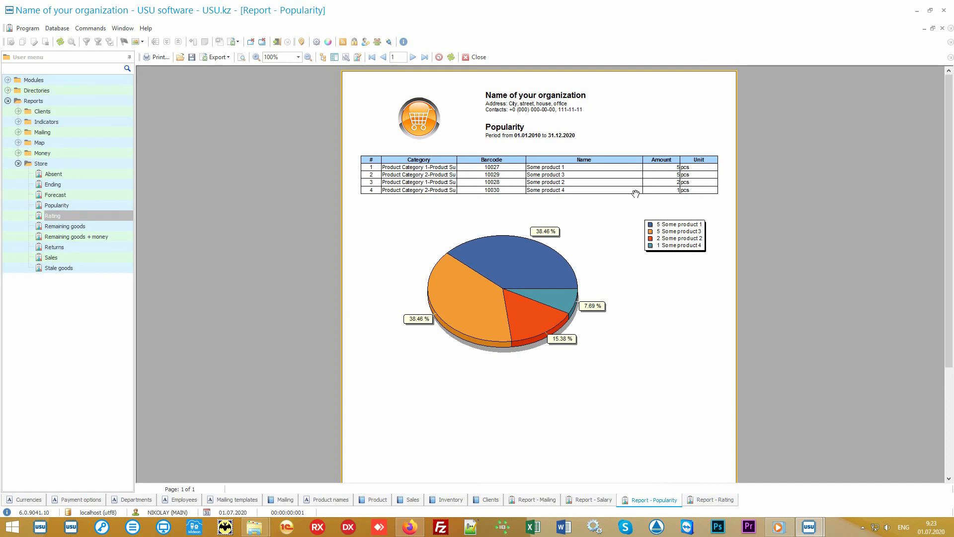
pyautogui.click(700, 502)
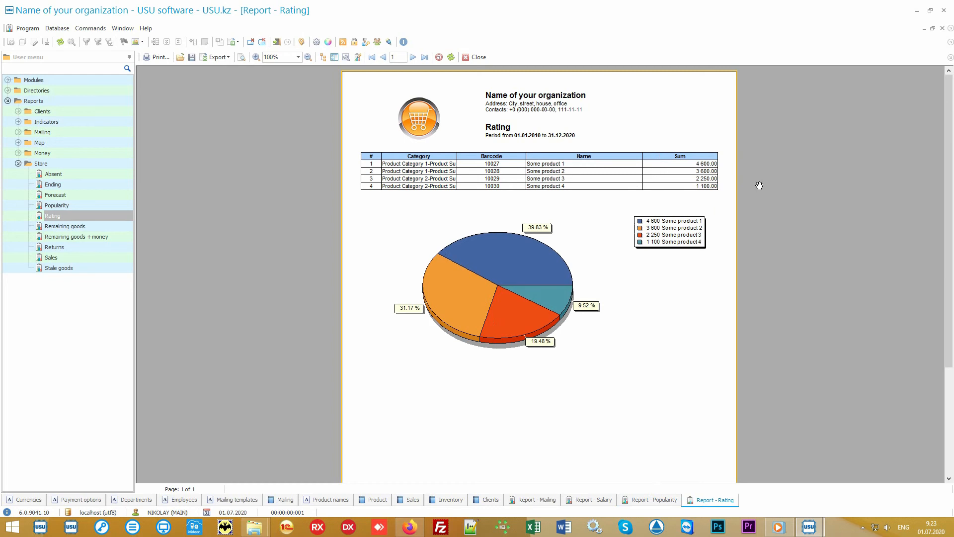
# Generate the Store's Sales report with its preset period to examine sales by product category and subcategory.
pyautogui.doubleClick(88, 255)
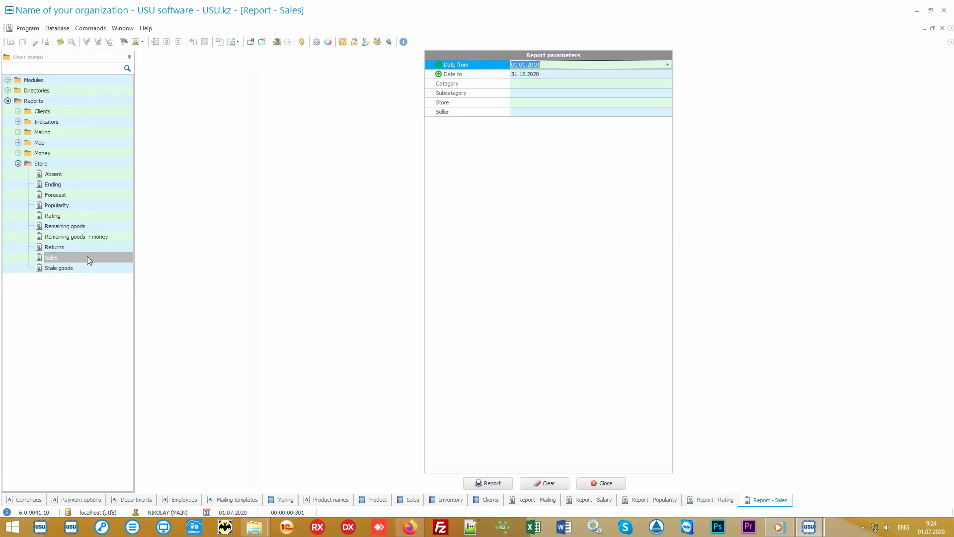
pyautogui.click(490, 481)
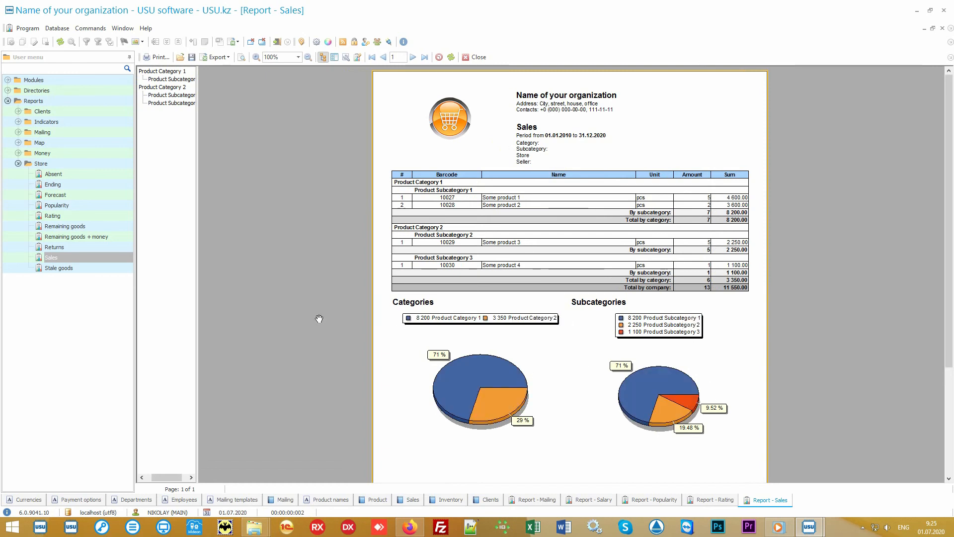
# Generate another Store Sales report for the period from 01.07.2020 to 05.07.2020, leaving the other filters empty.
pyautogui.doubleClick(97, 255)
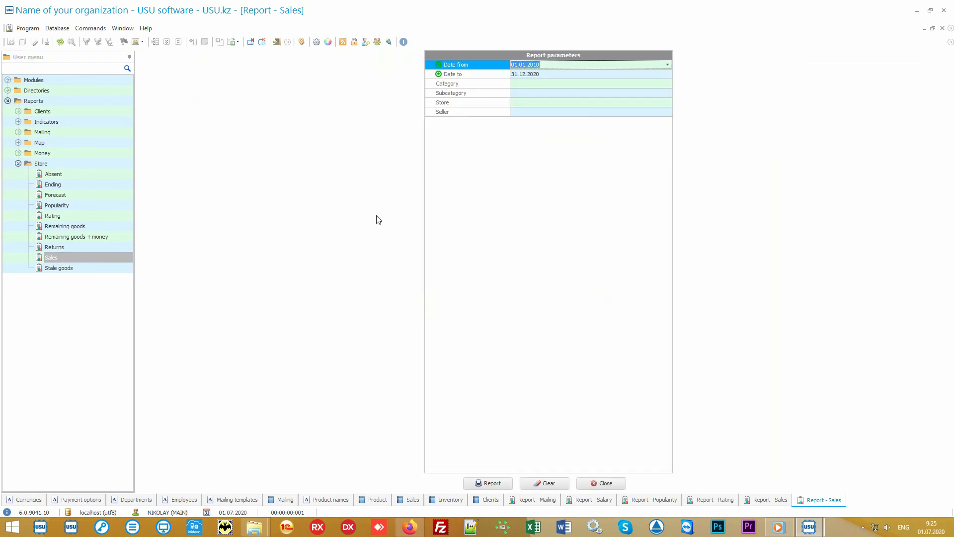
pyautogui.press('Delete')
pyautogui.press('Tab')
pyautogui.press('Delete')
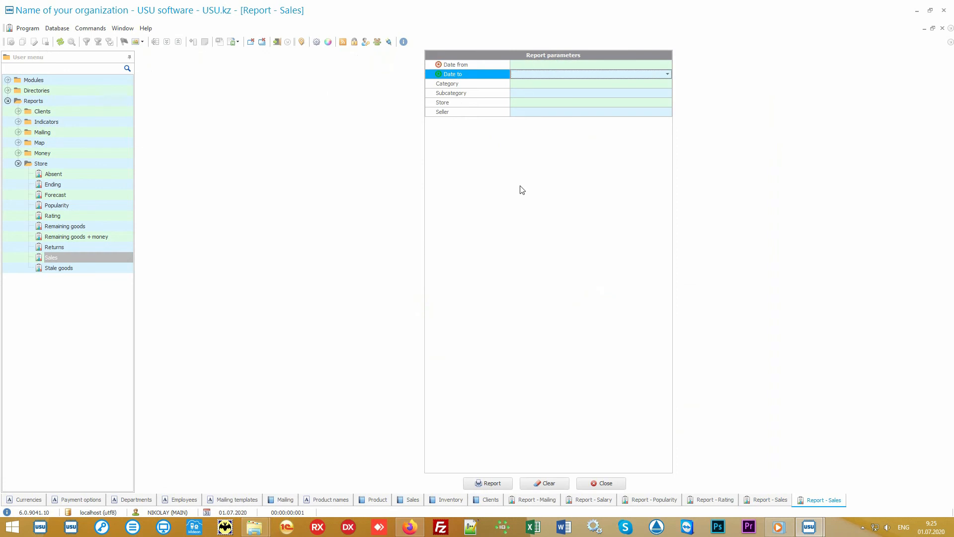
pyautogui.hotkey('shift', 'Tab')
pyautogui.click(668, 65)
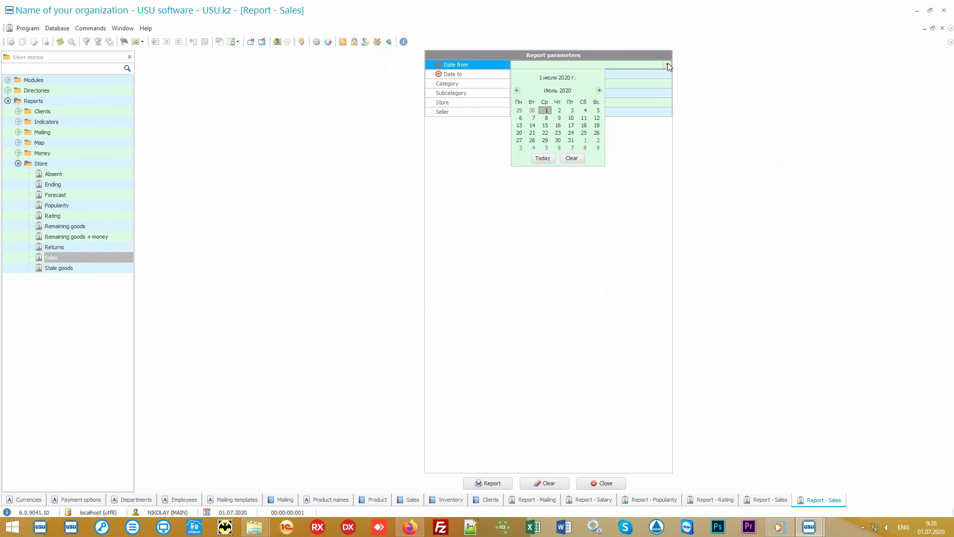
pyautogui.click(544, 158)
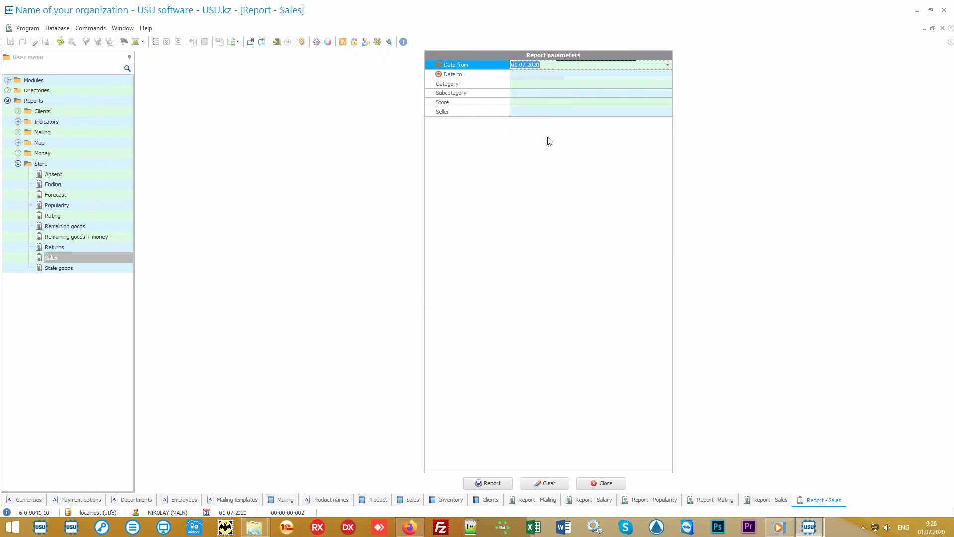
pyautogui.click(542, 75)
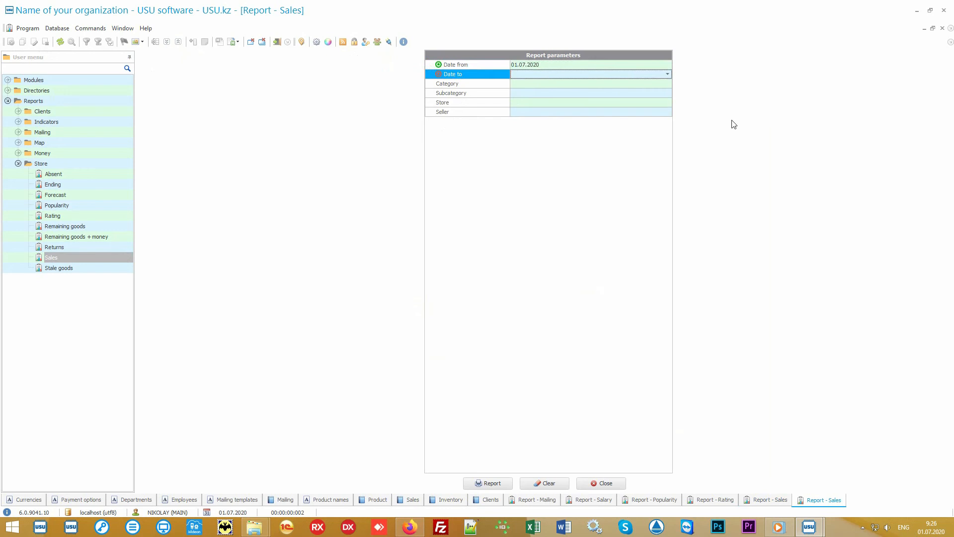
pyautogui.write('05.07.2020')
pyautogui.press('Tab')
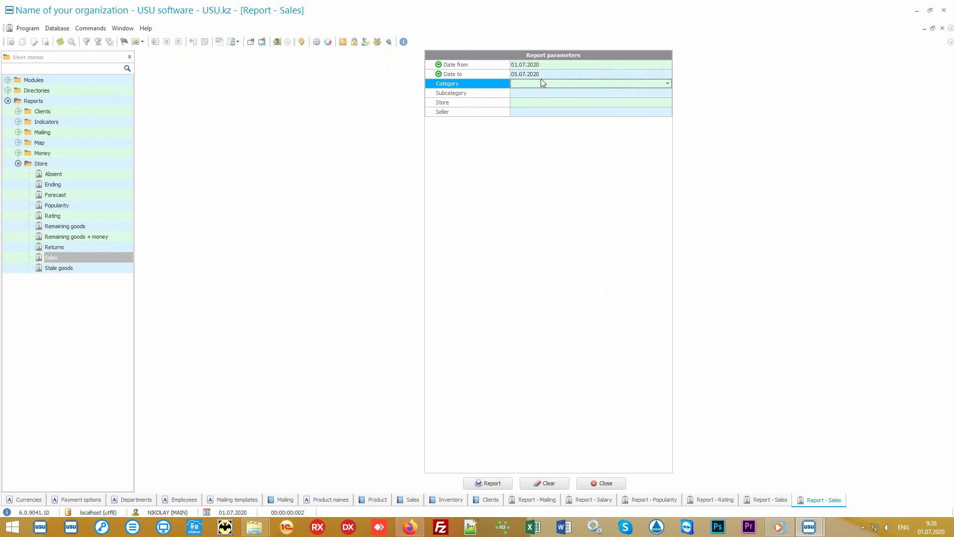
pyautogui.click(492, 483)
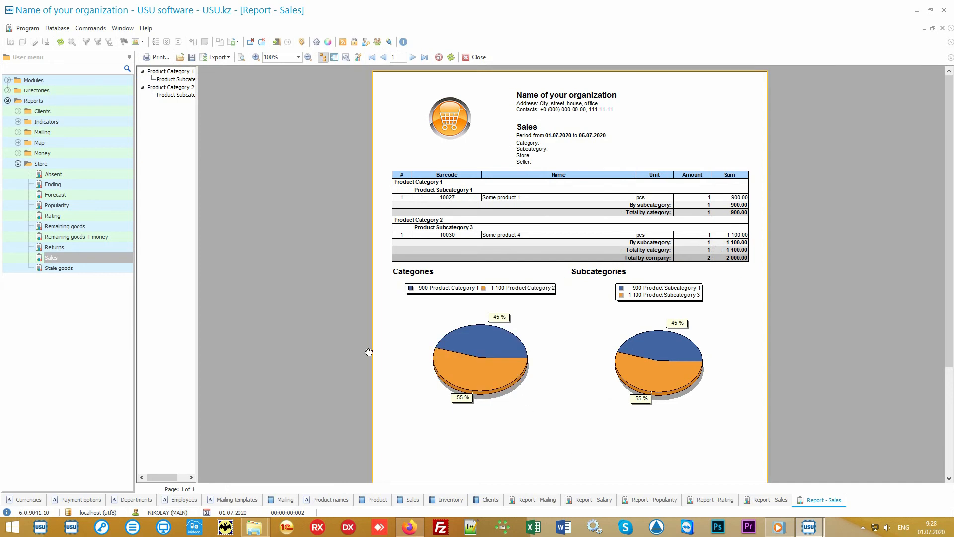
# Go through the reports of the Store group one by one from Absent to Stale goods.
pyautogui.click(73, 166)
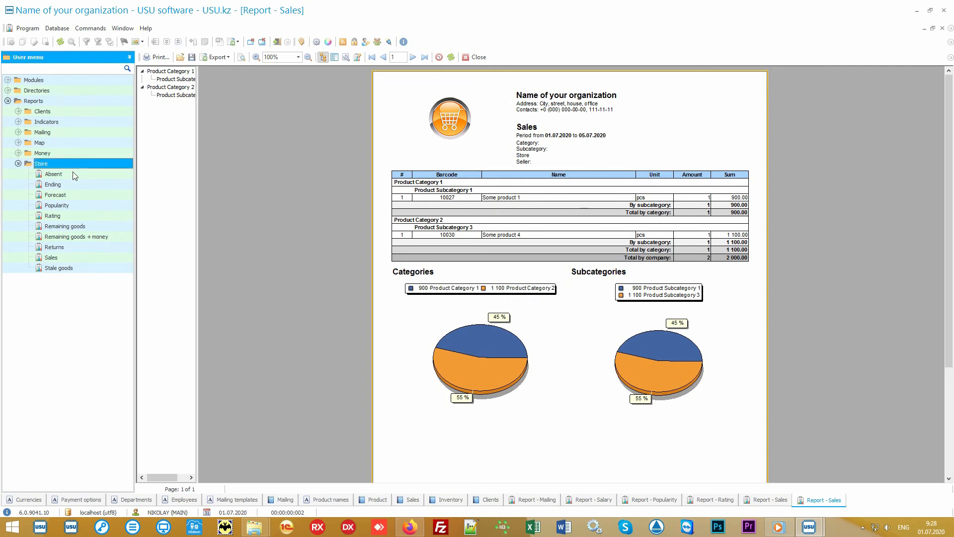
pyautogui.press('Down')
pyautogui.press('Down')
pyautogui.press('Down')
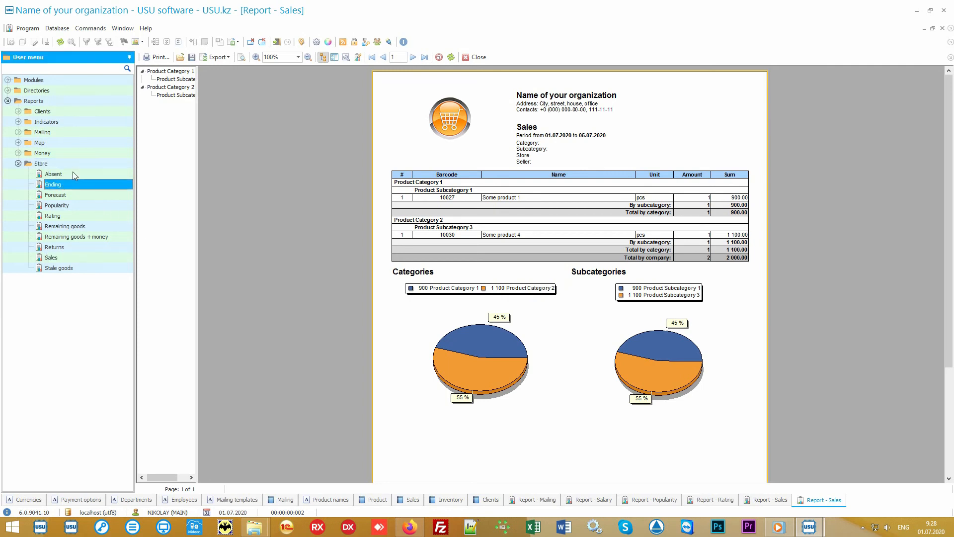
pyautogui.press('Down')
pyautogui.press('Down')
pyautogui.press('Down')
pyautogui.press('Down')
pyautogui.press('Down')
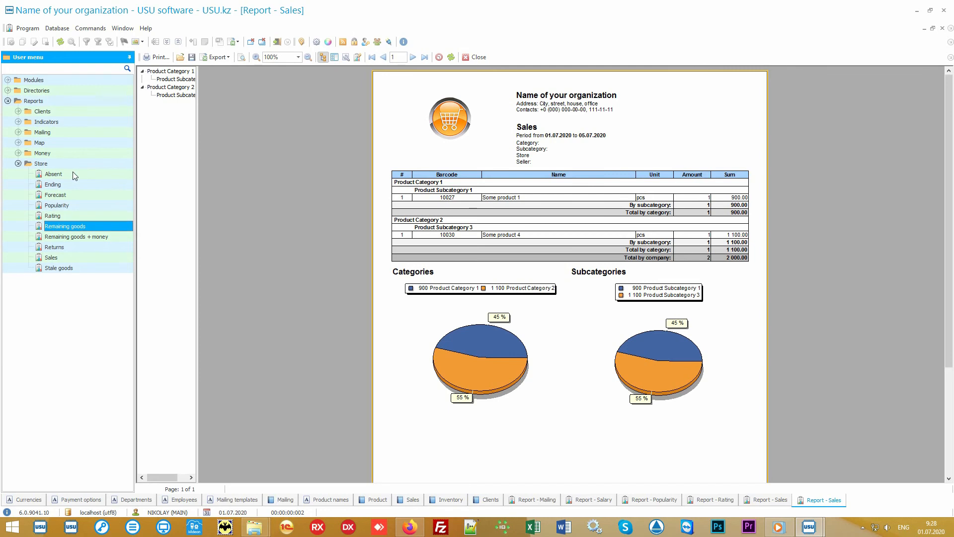
pyautogui.press('Down')
pyautogui.press('Down')
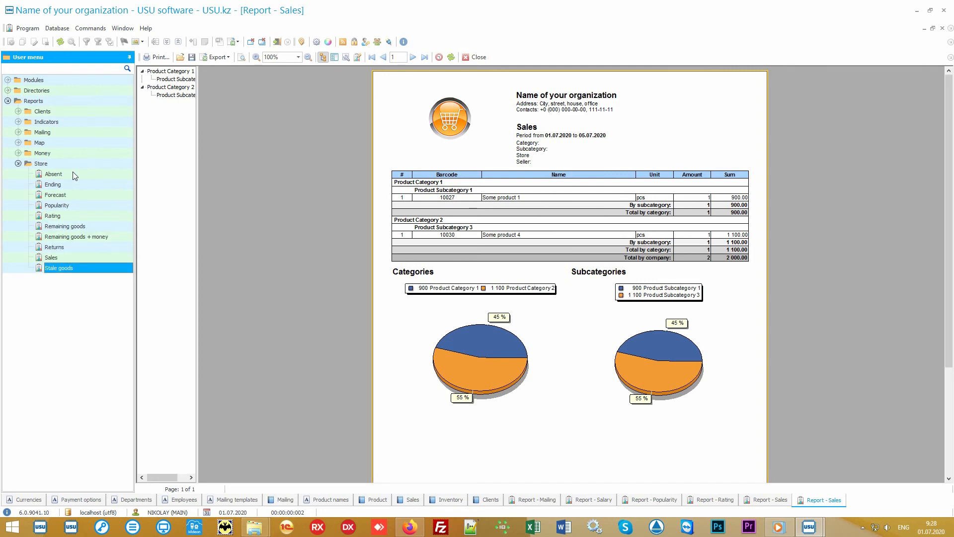
# View the list of reports in the Money group, collapse it again and return to the Store group.
pyautogui.click(18, 153)
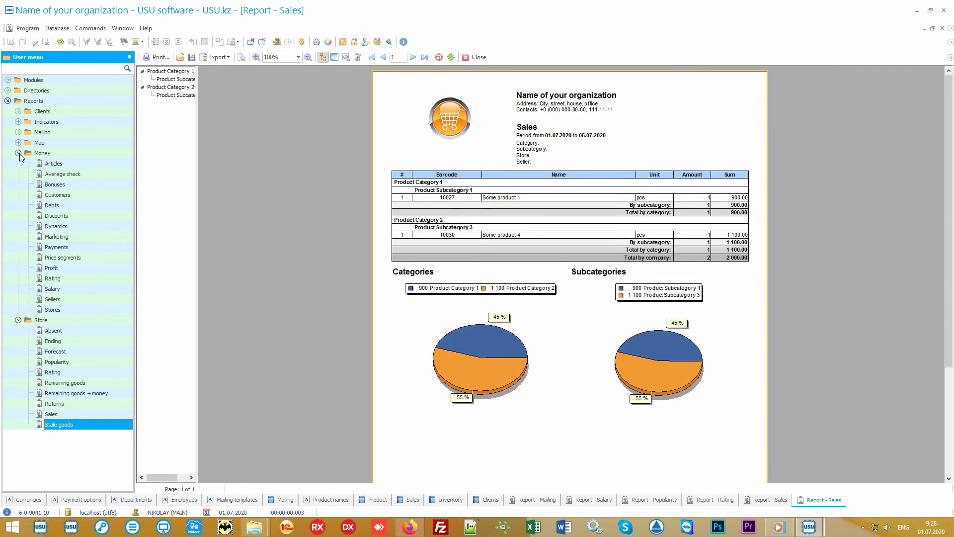
pyautogui.click(18, 153)
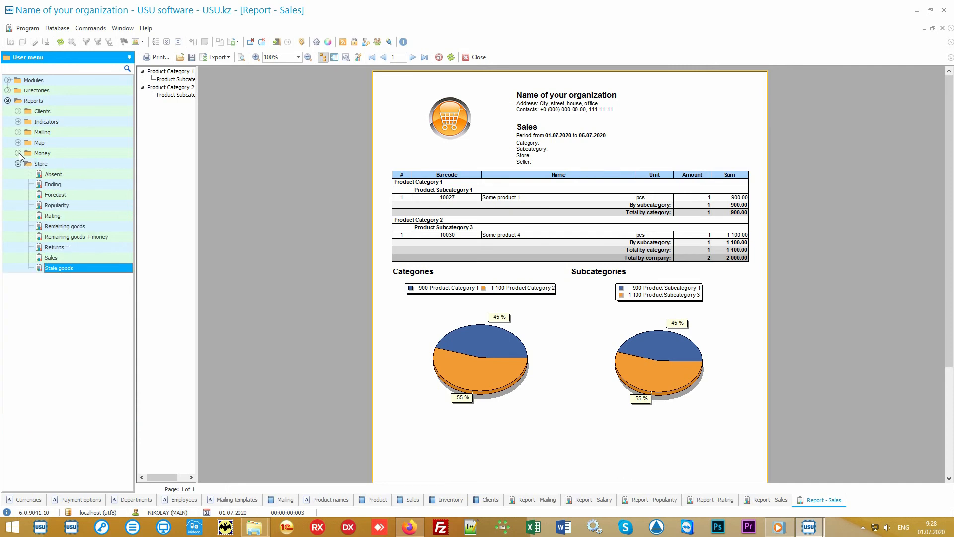
pyautogui.click(61, 163)
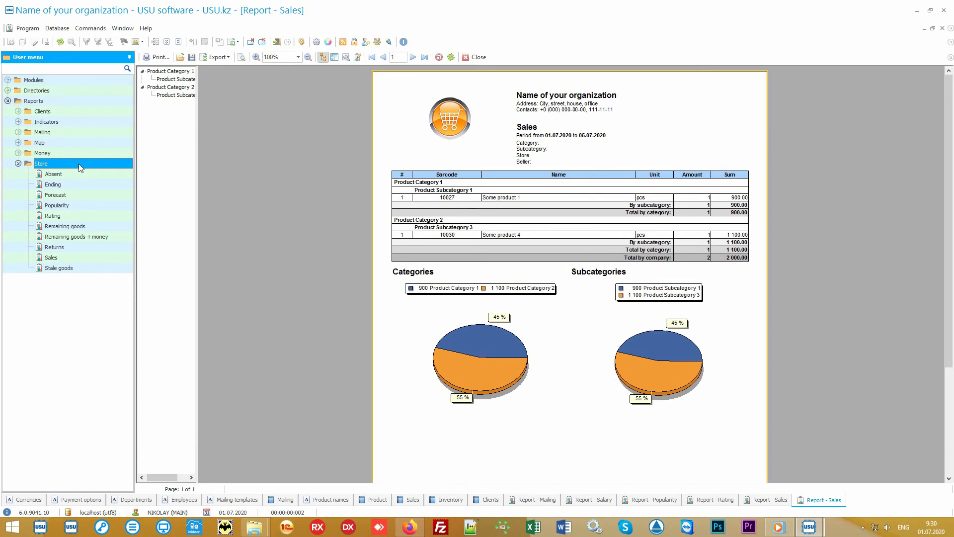
# Open the Store's Sales report parameters and examine the date, Category, Subcategory, Store and Seller filters, including the category choices.
pyautogui.doubleClick(80, 257)
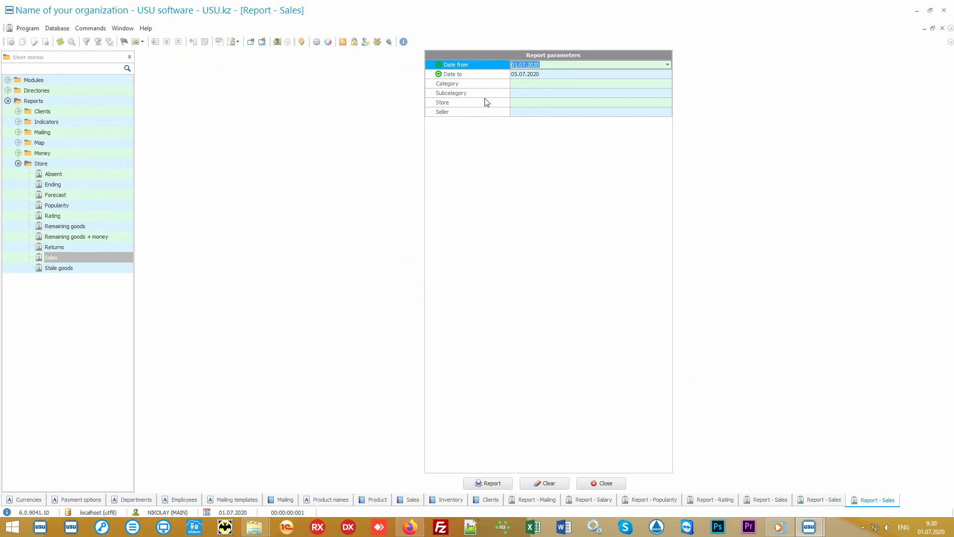
pyautogui.click(492, 79)
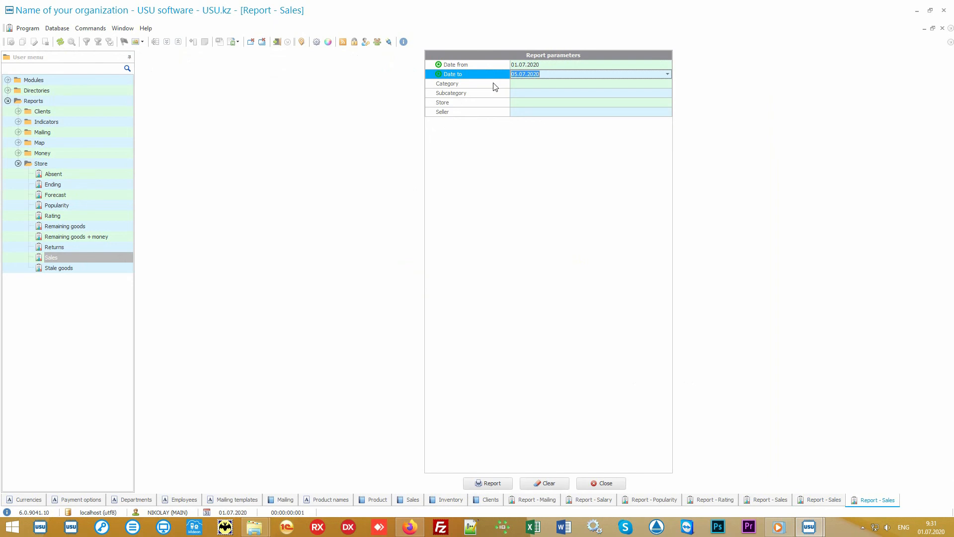
pyautogui.click(494, 84)
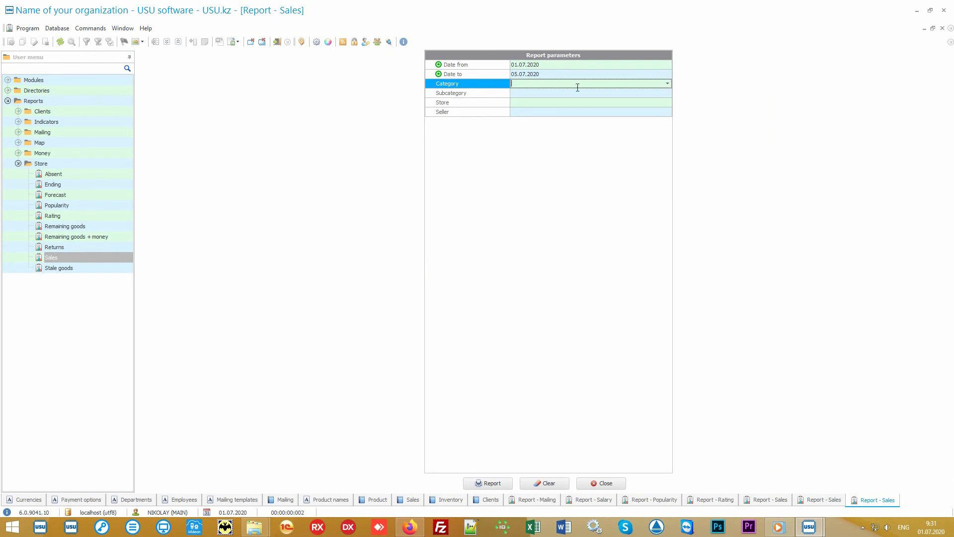
pyautogui.click(668, 85)
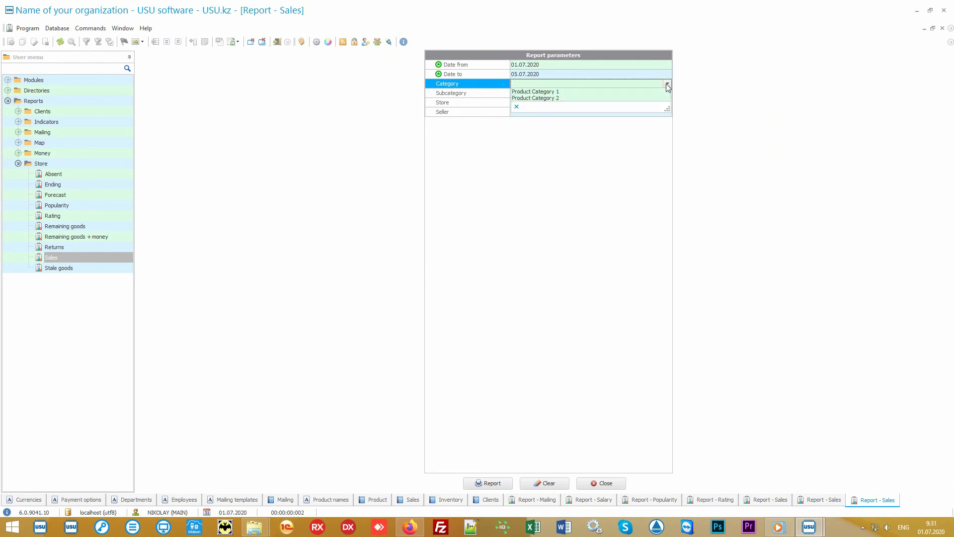
pyautogui.click(652, 84)
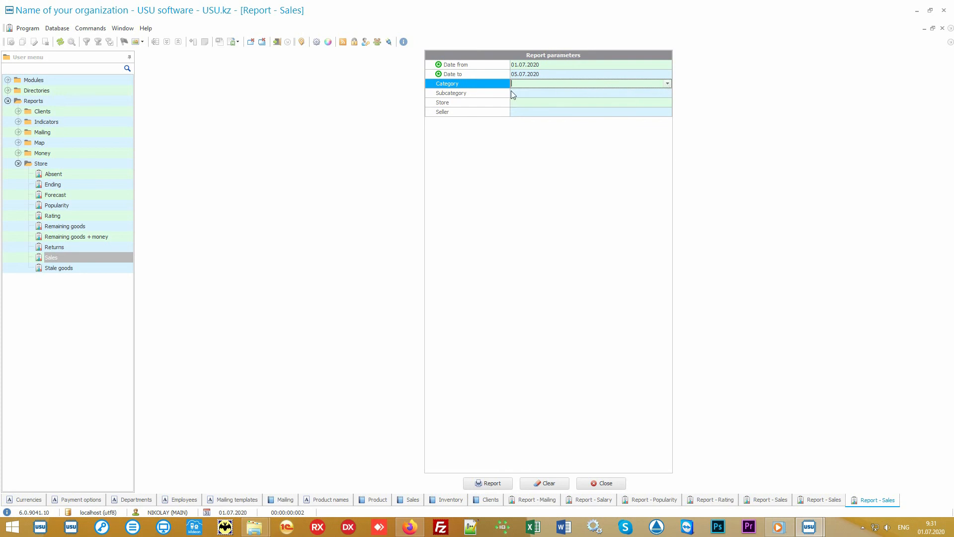
pyautogui.click(495, 94)
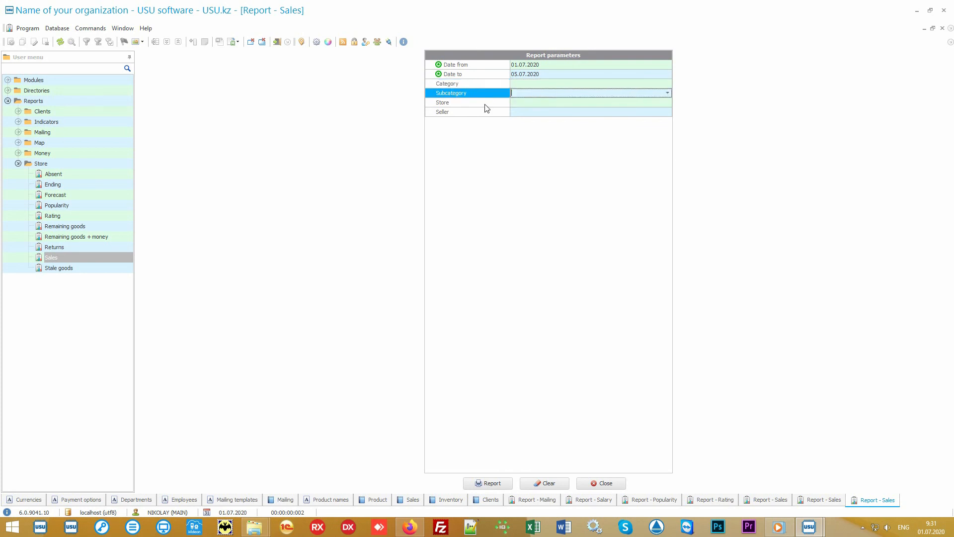
pyautogui.click(485, 104)
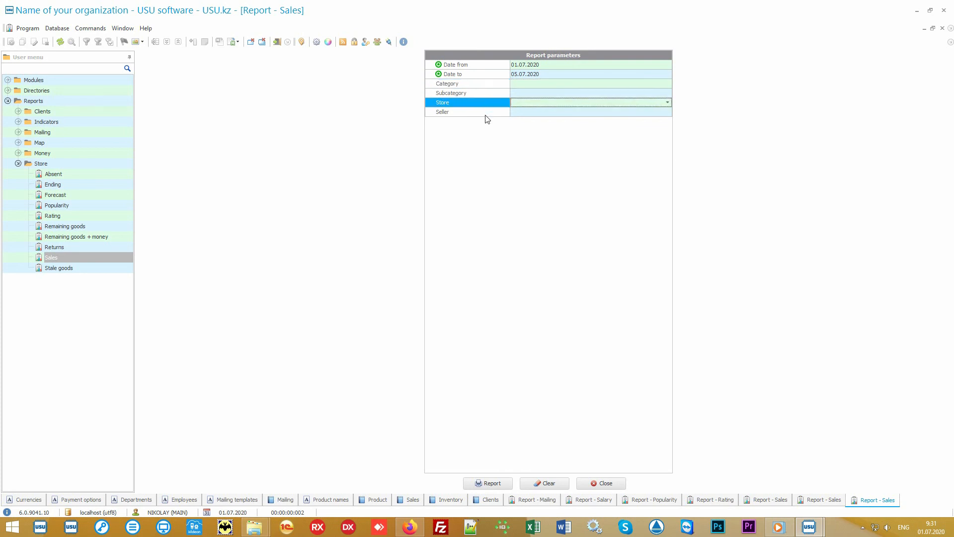
pyautogui.click(486, 116)
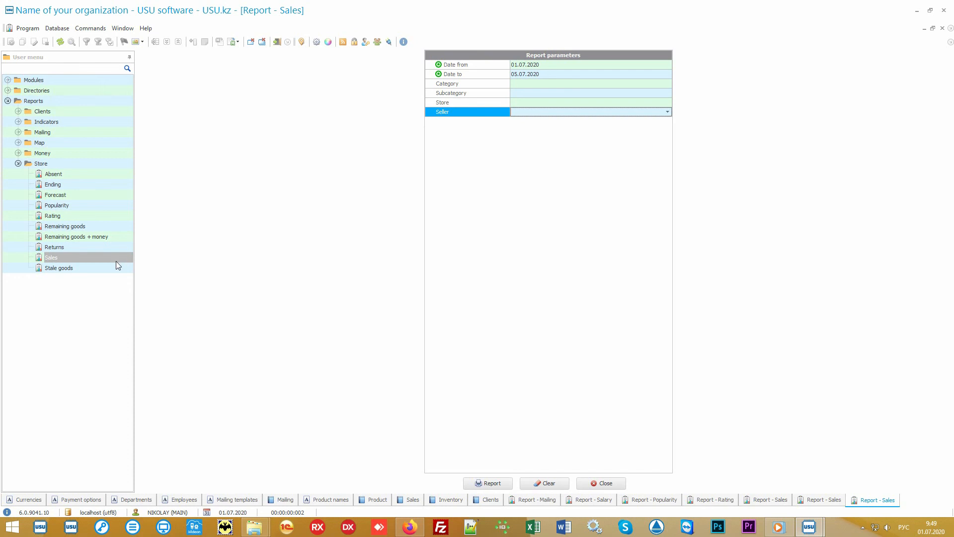
# Generate the Store's Stale goods and Absent reports with their preset periods.
pyautogui.click(92, 269)
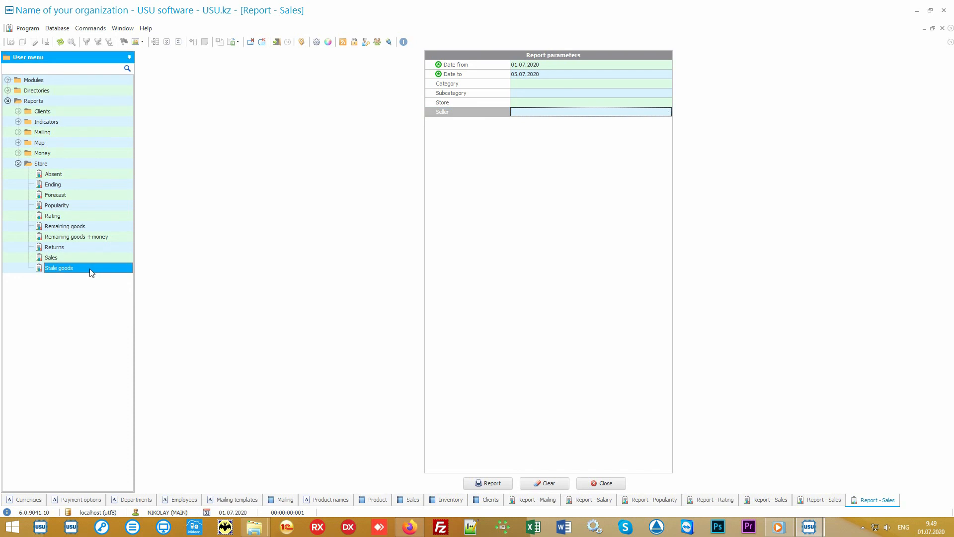
pyautogui.click(485, 484)
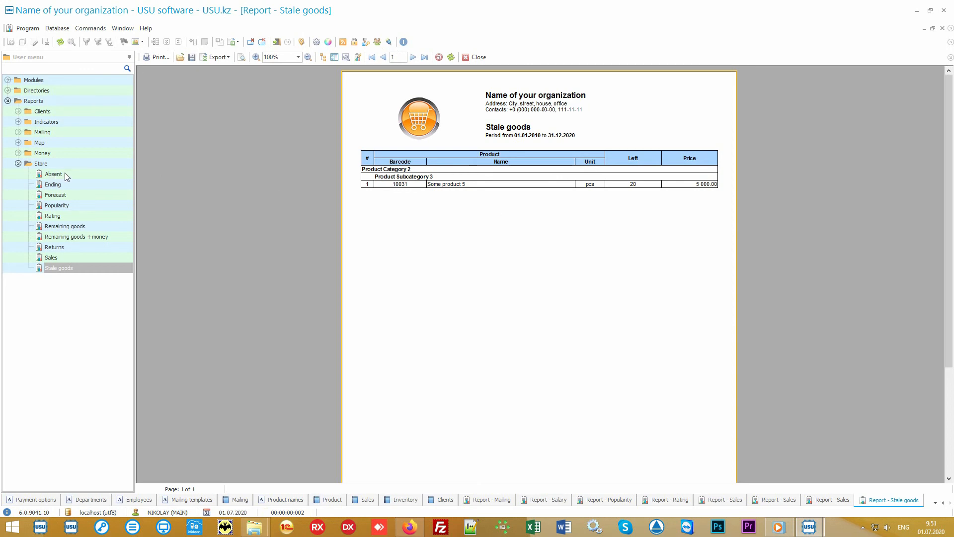
pyautogui.click(65, 174)
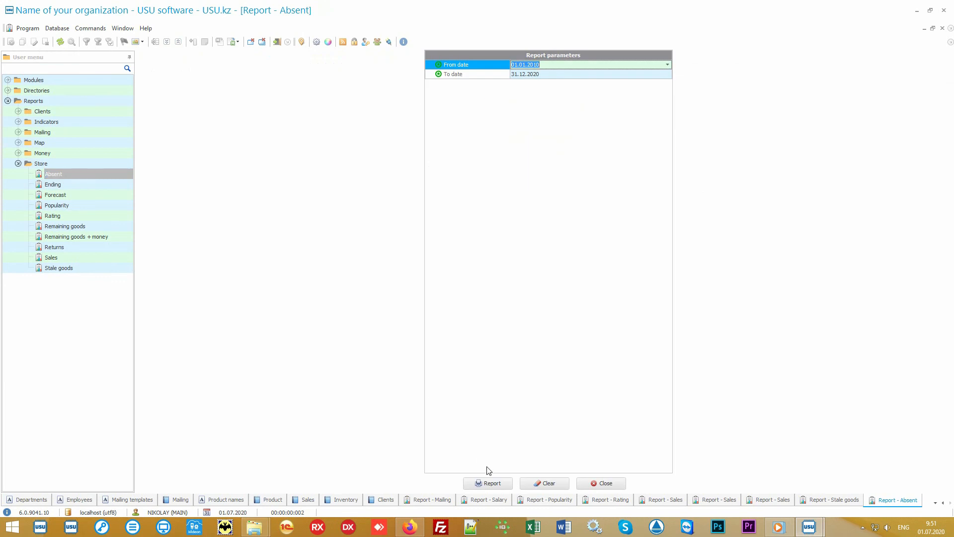
pyautogui.click(500, 483)
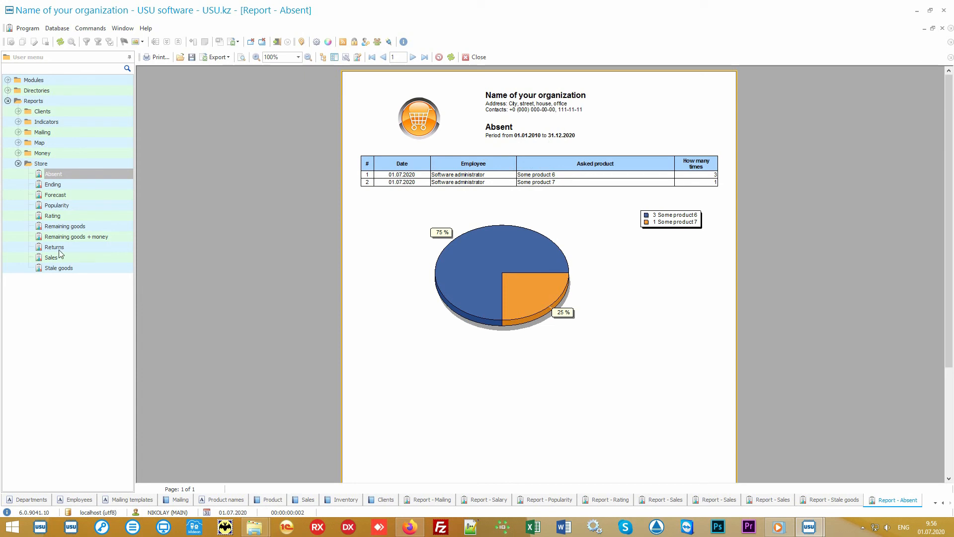
# Generate the Store's Returns and Forecast reports with their preset periods.
pyautogui.click(61, 247)
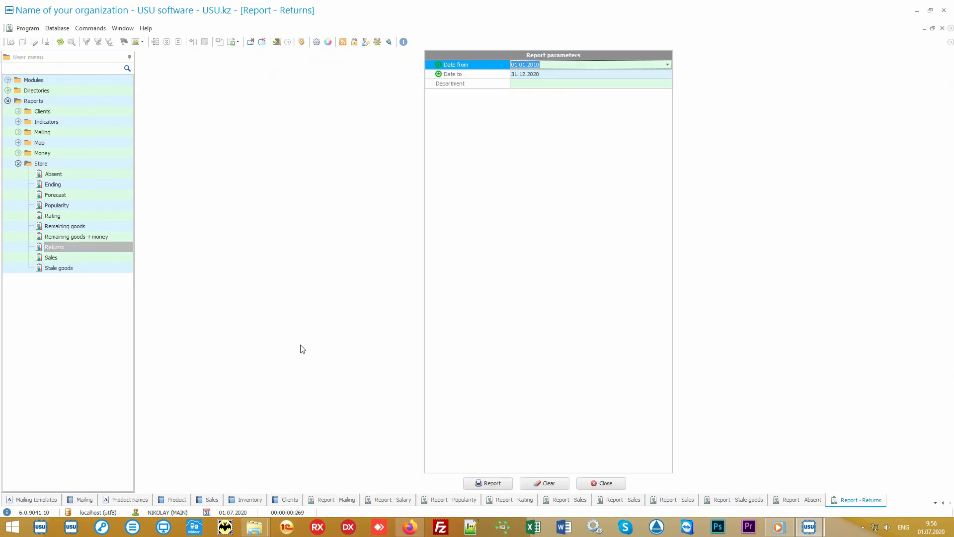
pyautogui.click(486, 481)
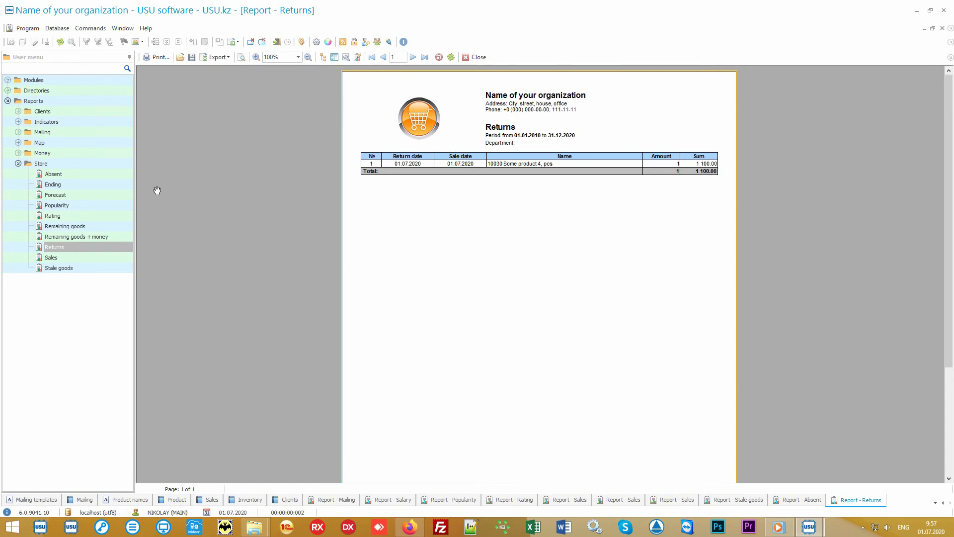
pyautogui.click(79, 194)
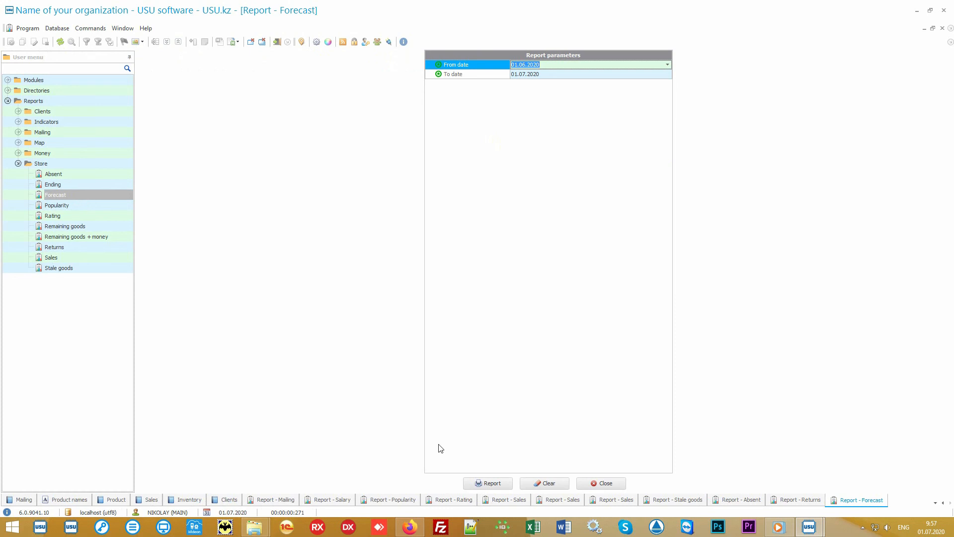
pyautogui.click(493, 483)
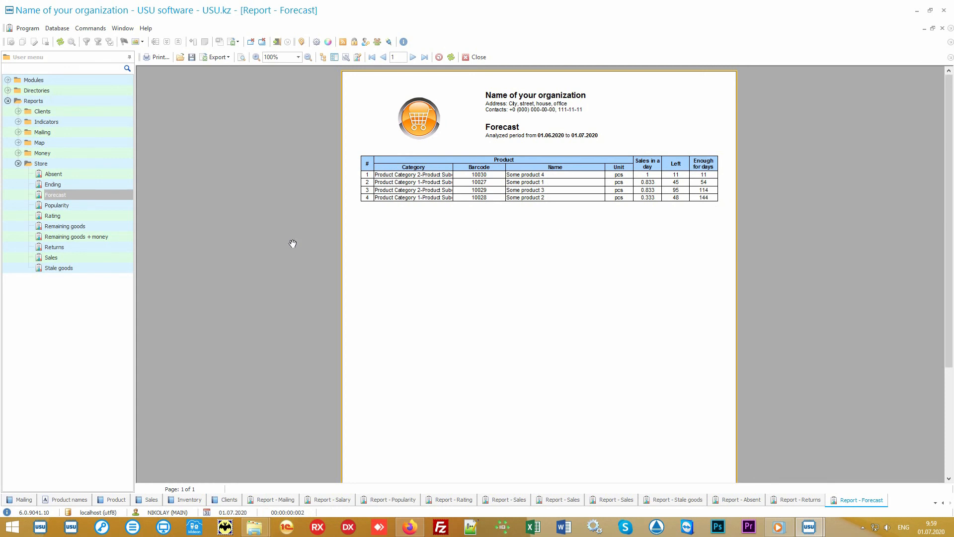
# Generate the Store's Ending report and the Remaining goods report for 01.07.2020.
pyautogui.click(106, 184)
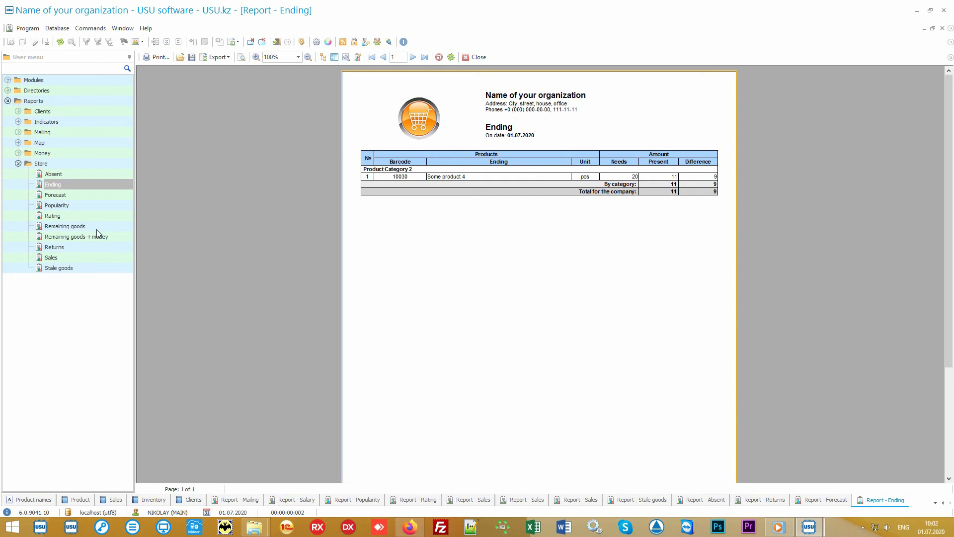
pyautogui.click(96, 228)
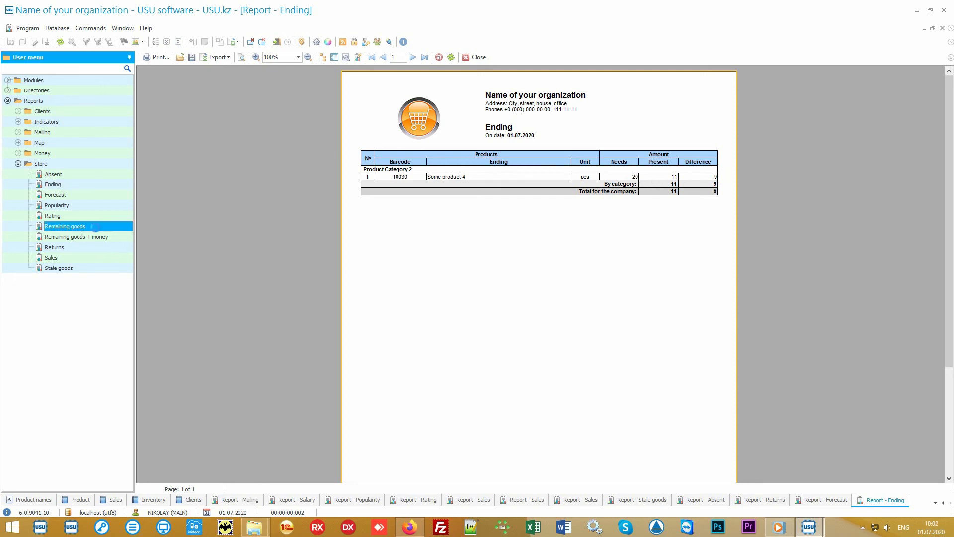
pyautogui.click(496, 482)
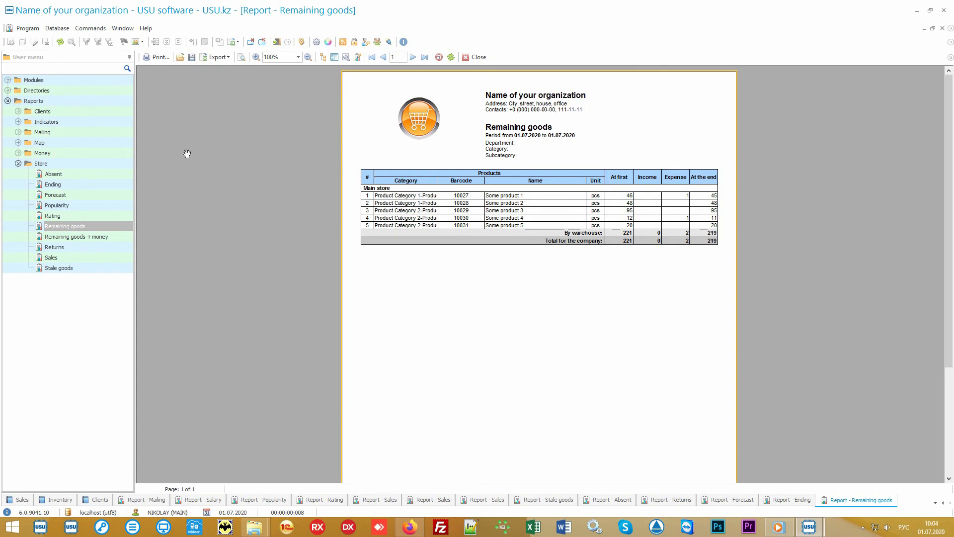
# Expand the Money group under Reports and collapse the Store group.
pyautogui.doubleClick(94, 154)
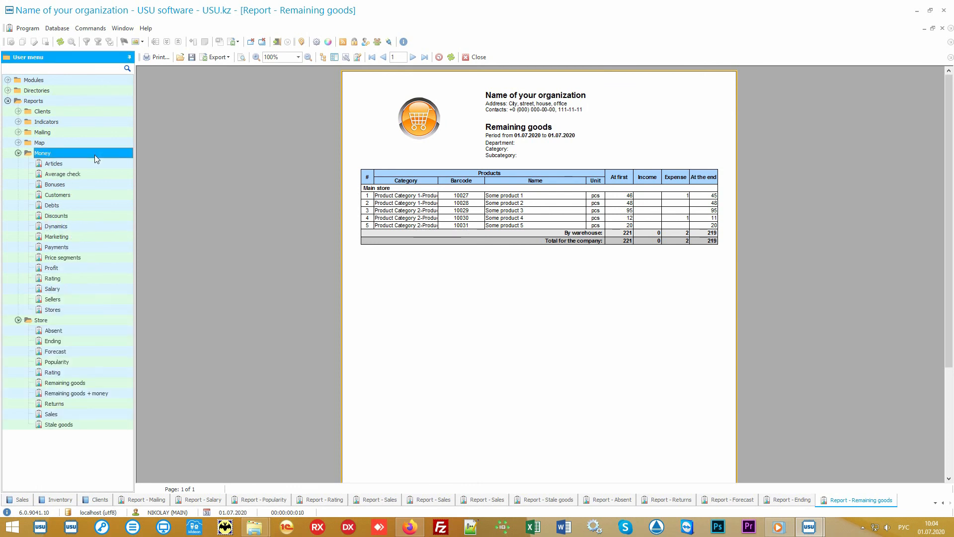
pyautogui.click(35, 322)
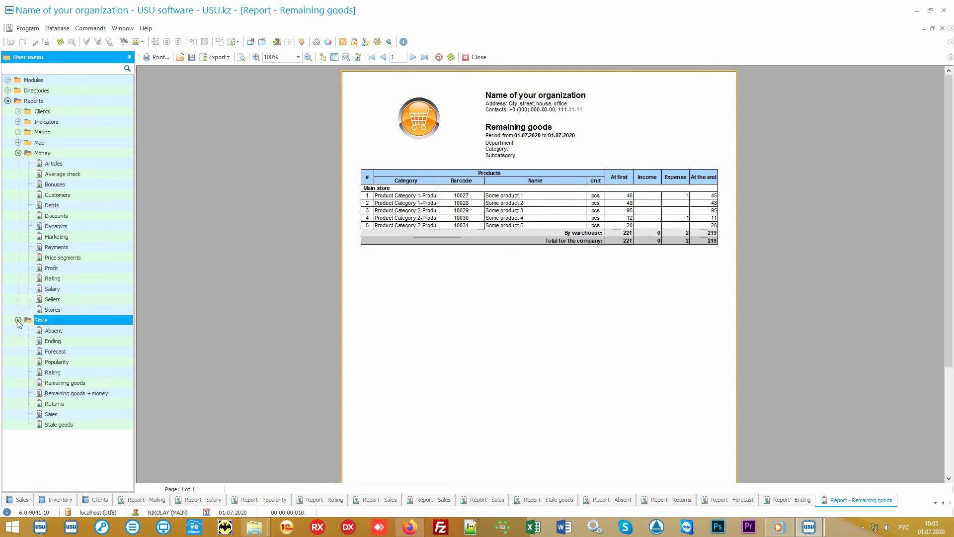
pyautogui.click(17, 321)
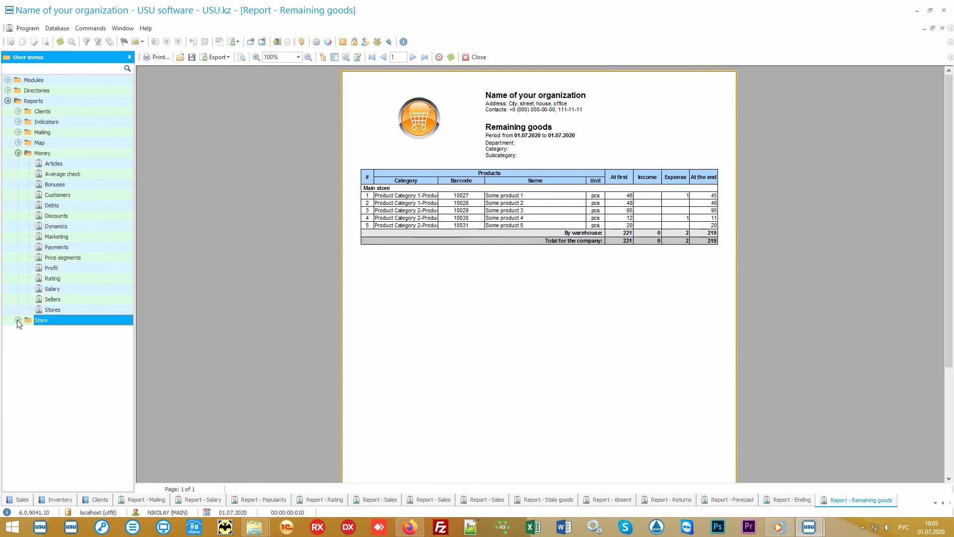
pyautogui.click(73, 155)
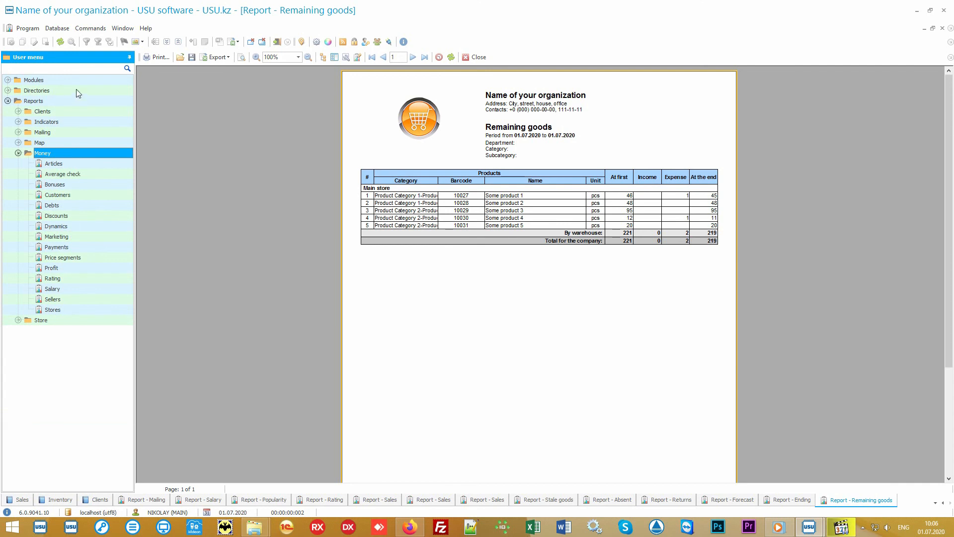
# Expand the Money group under Directories and open the Financial items directory.
pyautogui.doubleClick(76, 88)
pyautogui.doubleClick(67, 131)
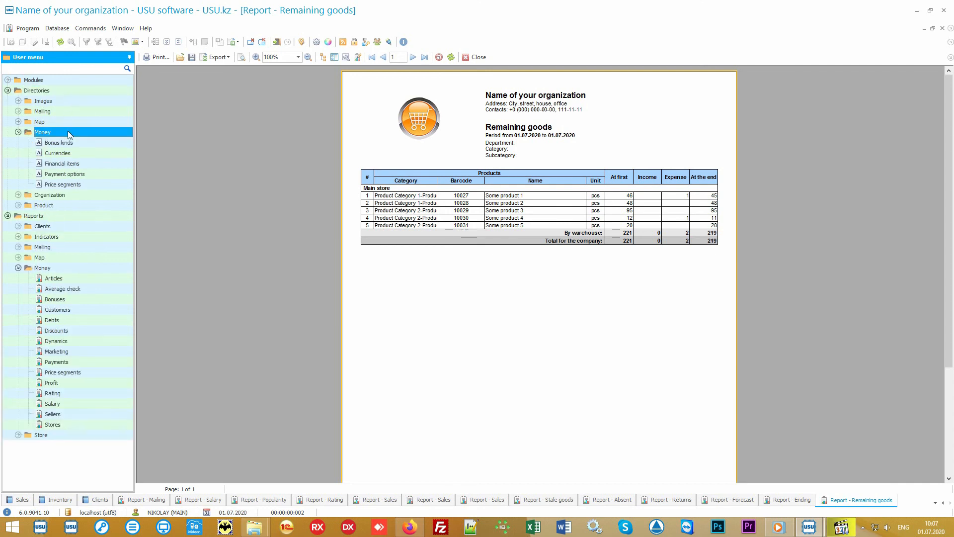
pyautogui.doubleClick(94, 163)
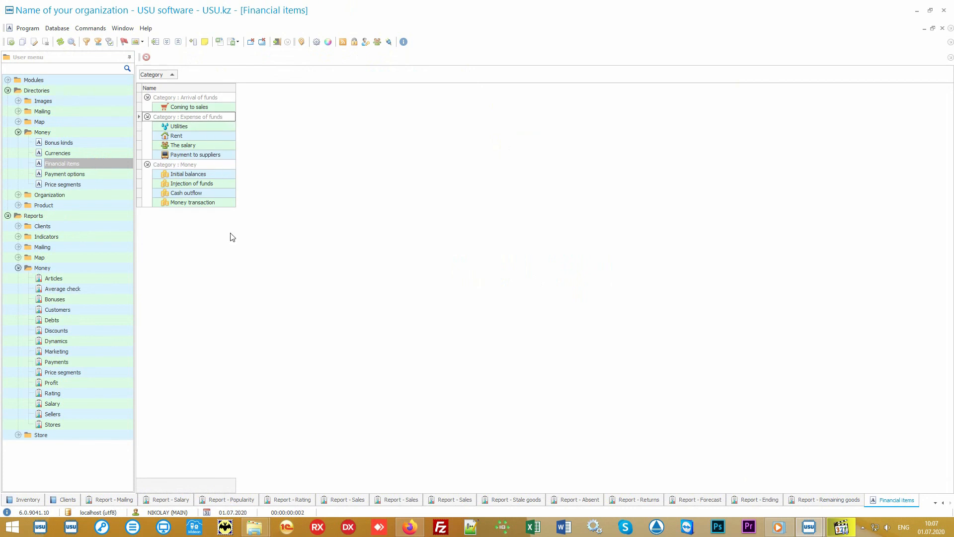
# Generate the Money group's Articles and Average check reports with their preset periods.
pyautogui.doubleClick(90, 278)
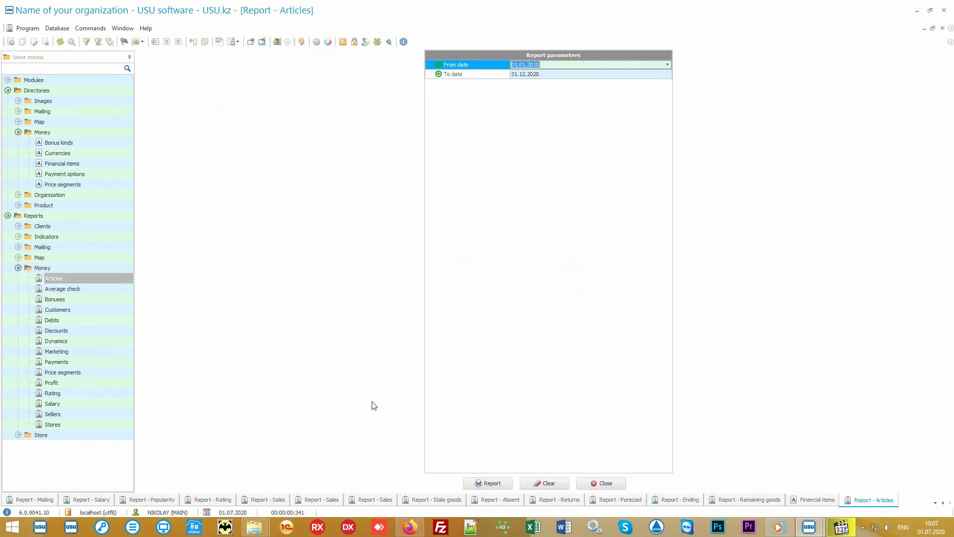
pyautogui.click(488, 483)
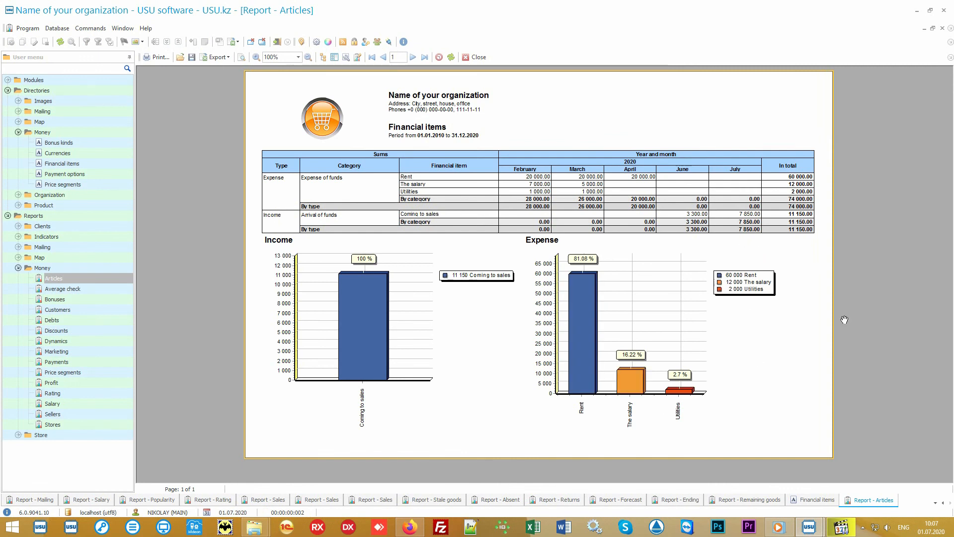
pyautogui.hotkey('alt', 'shift')
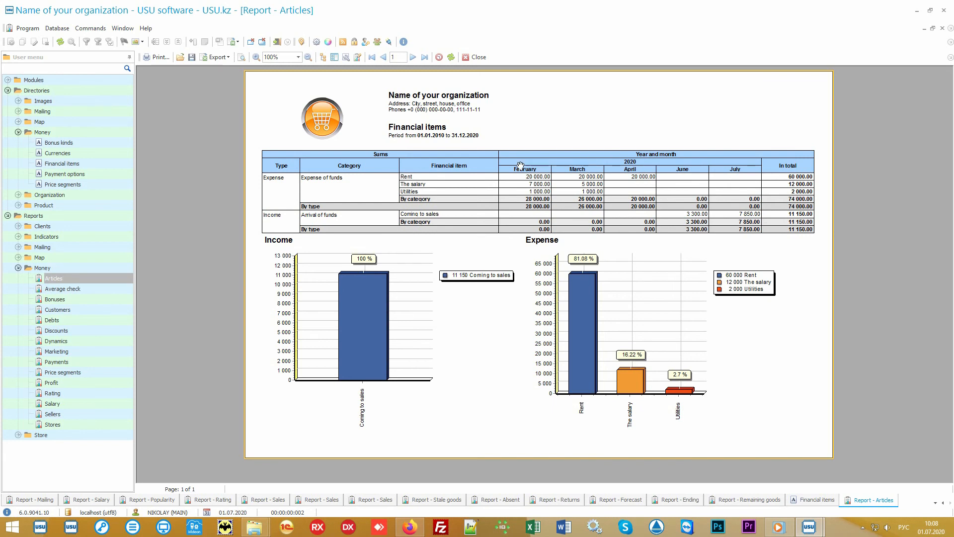
pyautogui.moveTo(711, 254)
pyautogui.doubleClick(90, 290)
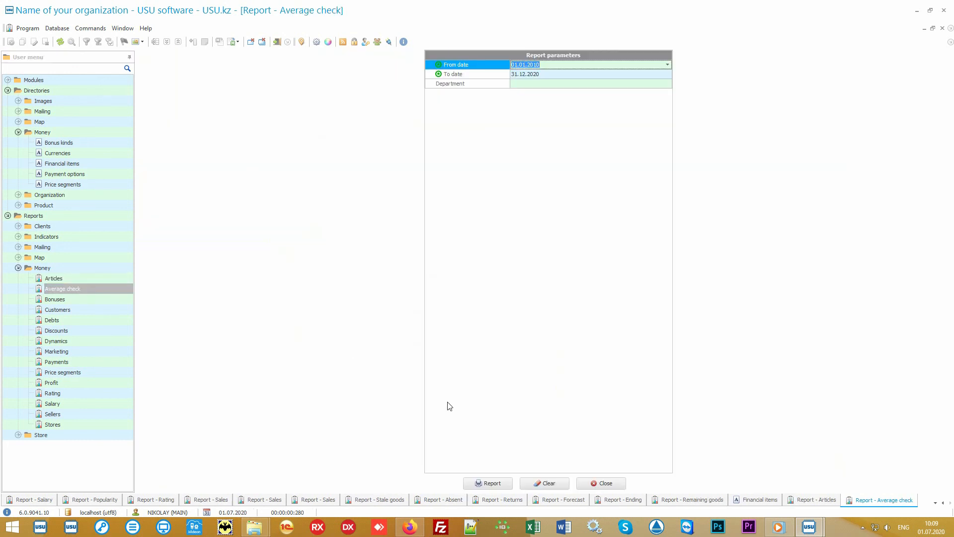
pyautogui.click(506, 483)
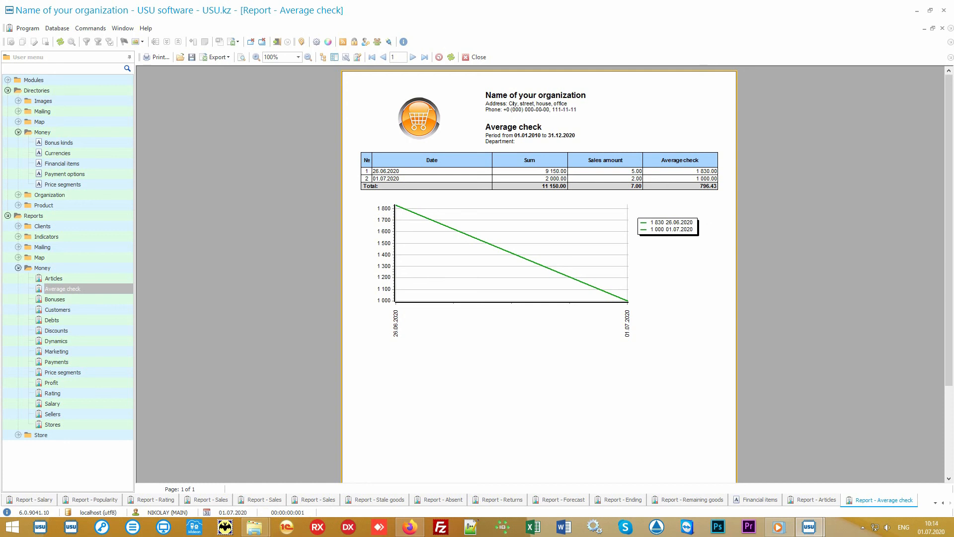
# Generate the Money group's Price segments and Rating reports with their preset periods.
pyautogui.click(103, 372)
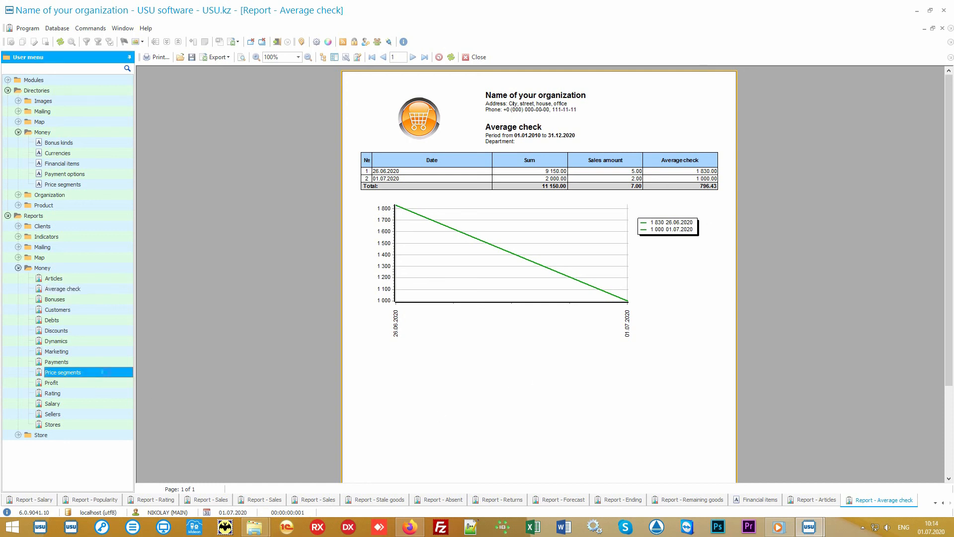
pyautogui.click(488, 481)
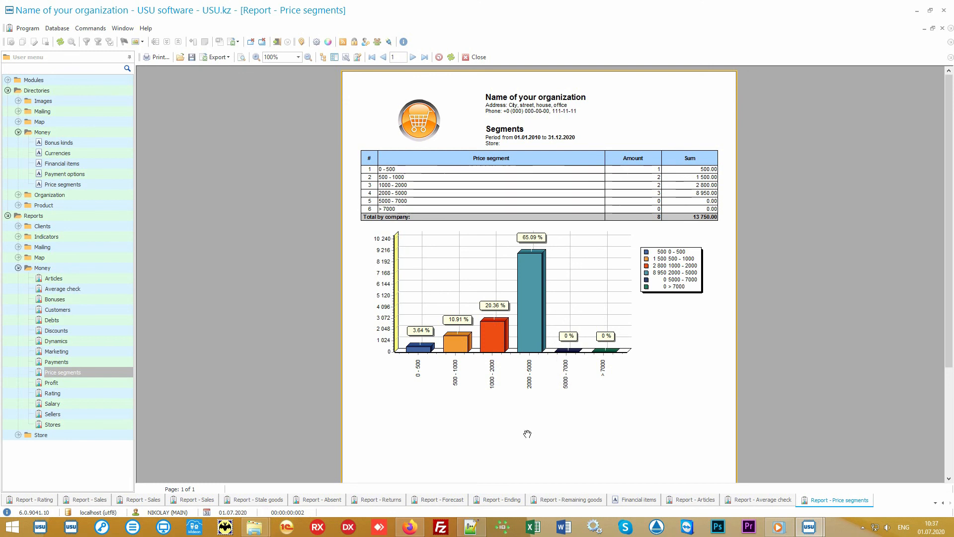
pyautogui.click(89, 395)
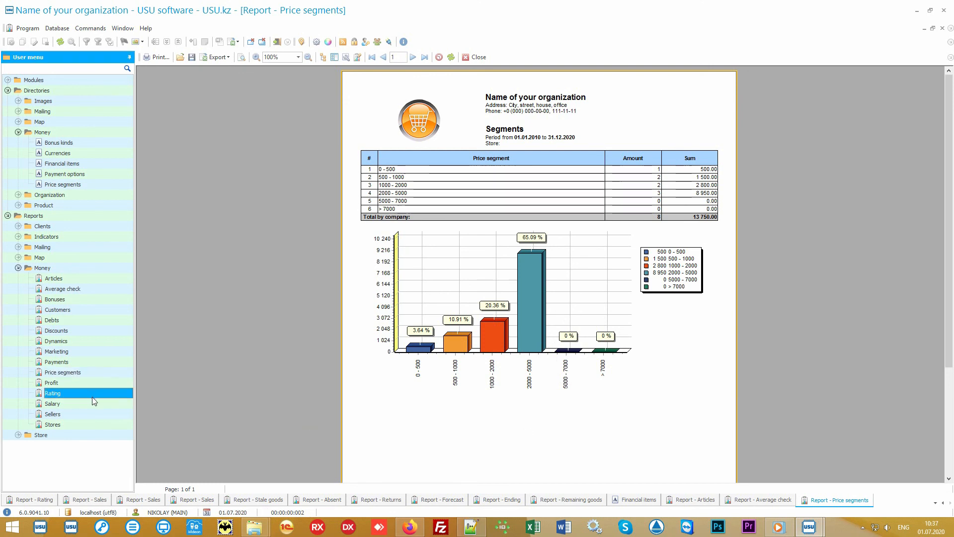
pyautogui.doubleClick(96, 395)
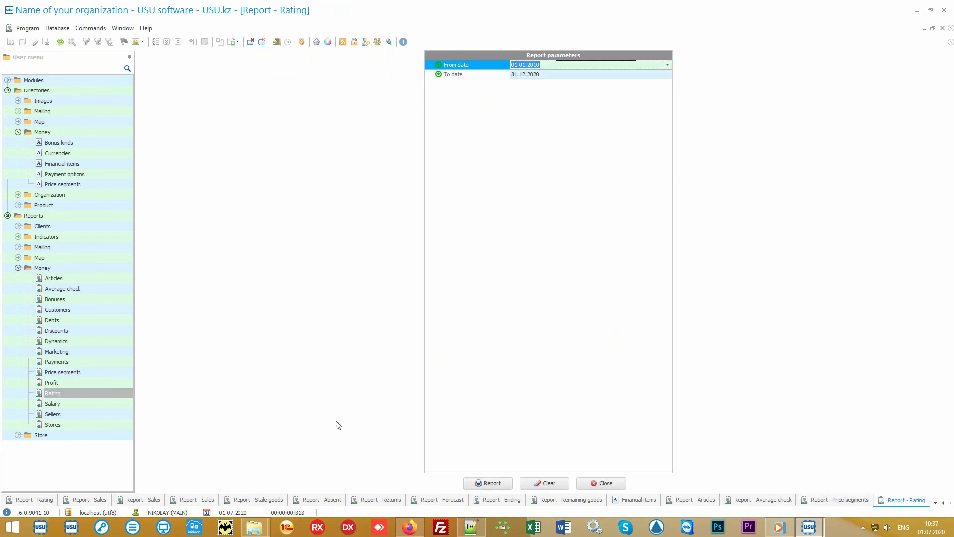
pyautogui.click(486, 481)
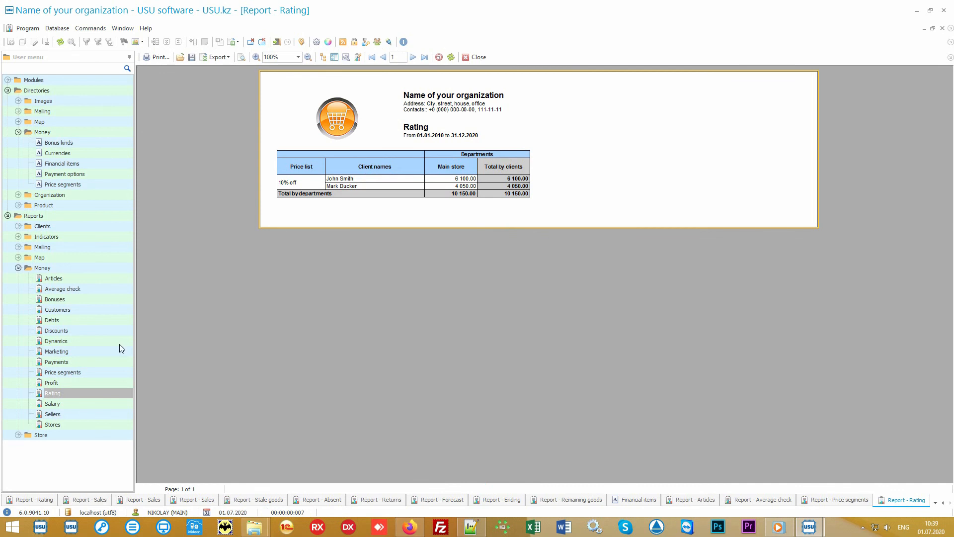
# Generate the Money group's Marketing and Stores reports with their preset periods.
pyautogui.click(94, 350)
pyautogui.click(485, 483)
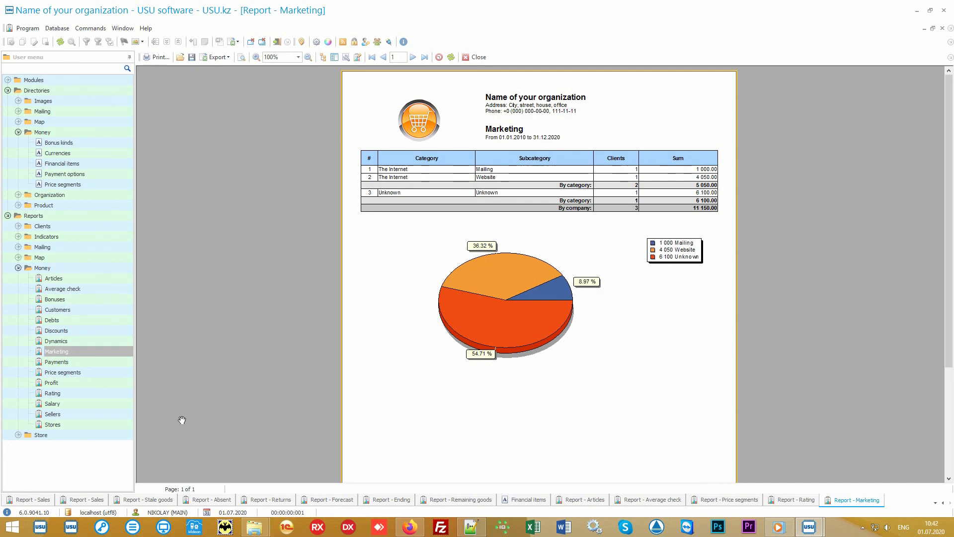
pyautogui.click(97, 422)
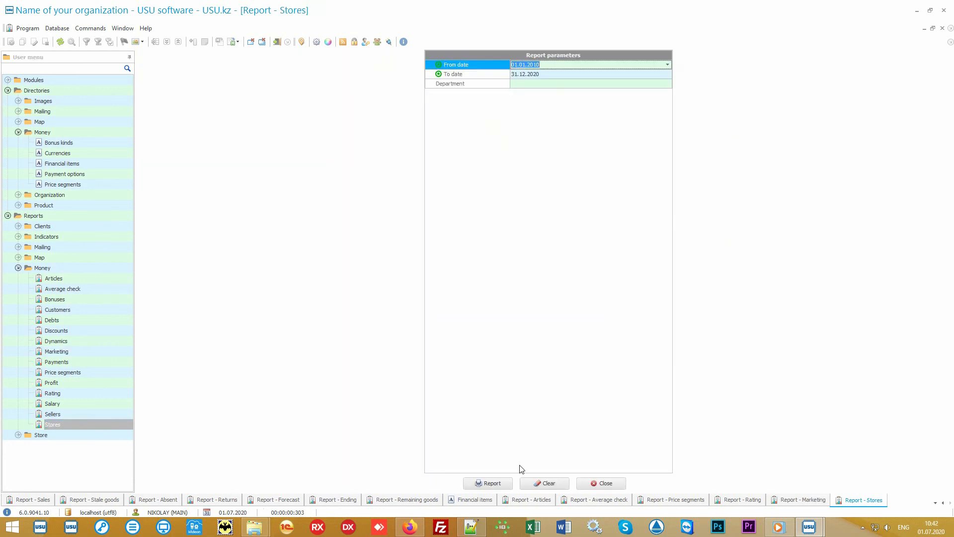
pyautogui.click(491, 484)
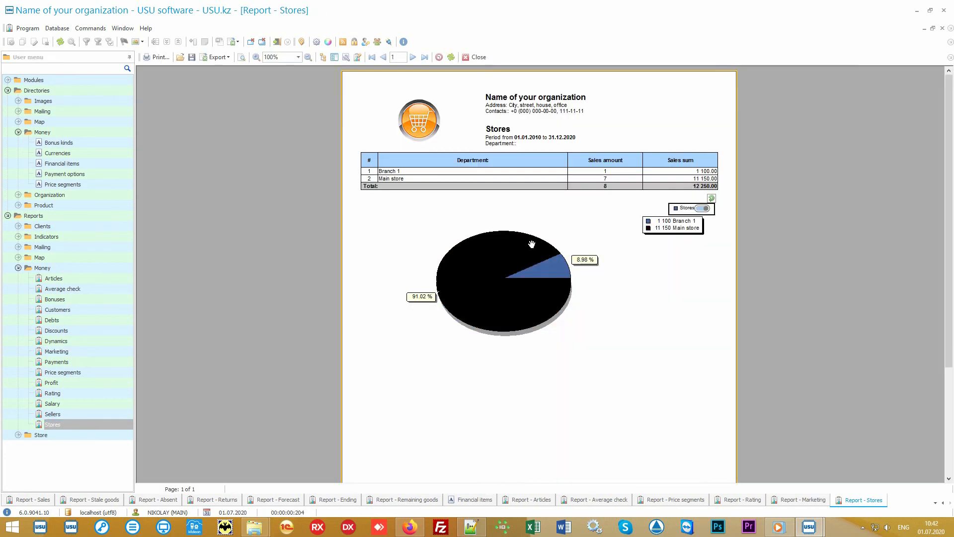
# Generate the Money group's Sellers and Salary reports with their preset periods, without choosing an employee.
pyautogui.click(90, 415)
pyautogui.click(484, 484)
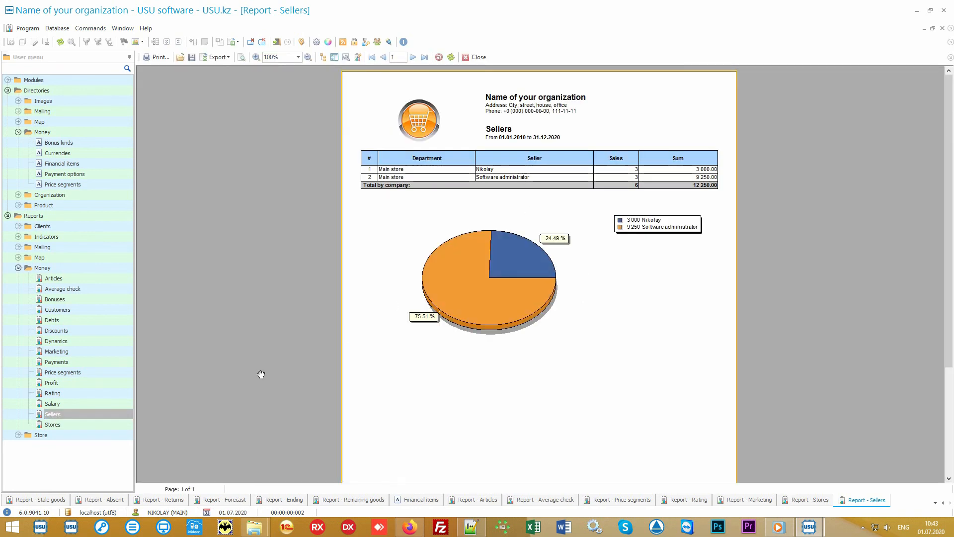
pyautogui.click(85, 402)
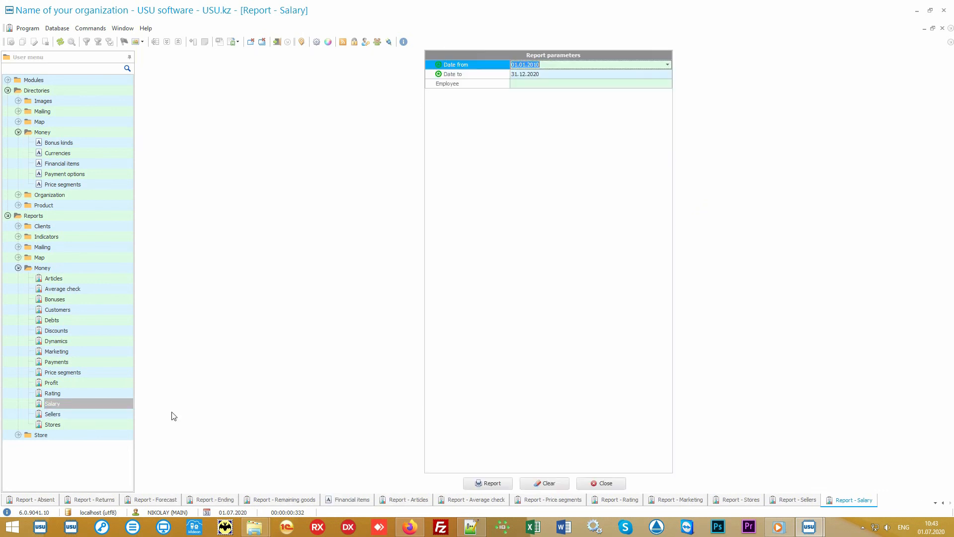
pyautogui.click(487, 482)
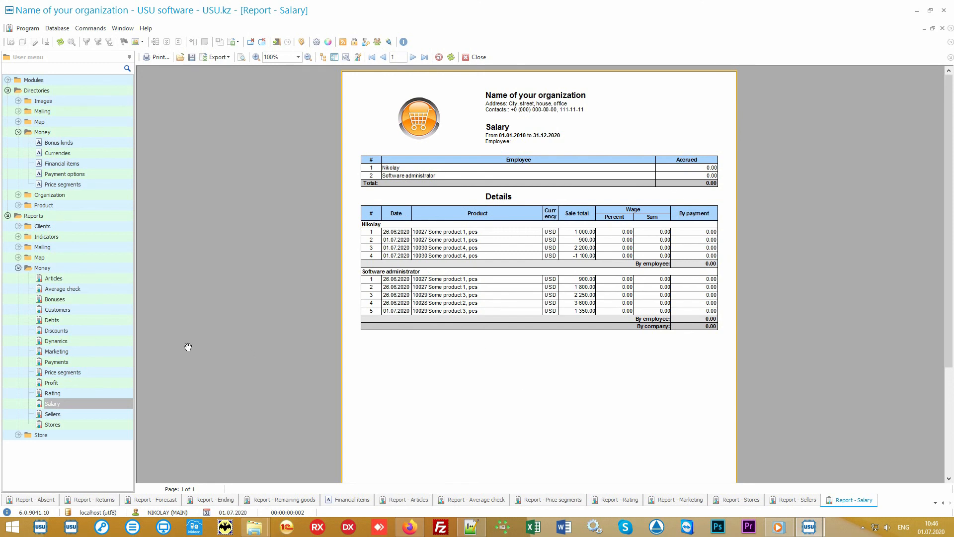
# Generate the Money group's Discounts report with its preset period and switch to the already open Audit window.
pyautogui.click(110, 329)
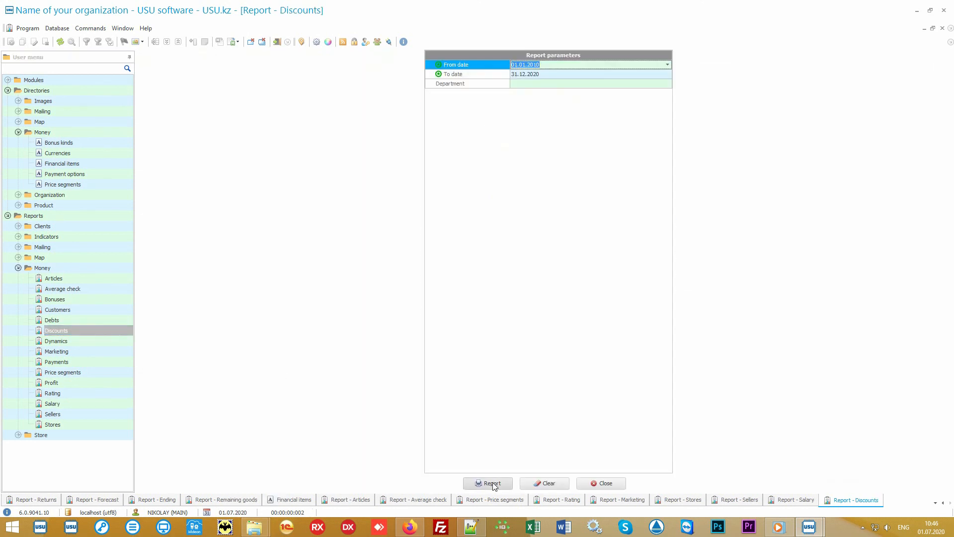
pyautogui.click(491, 483)
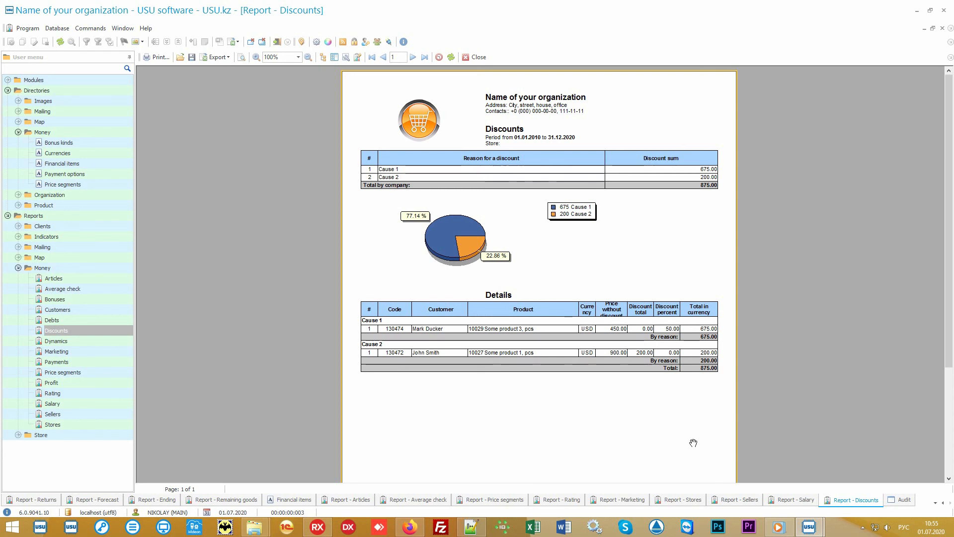
pyautogui.click(903, 501)
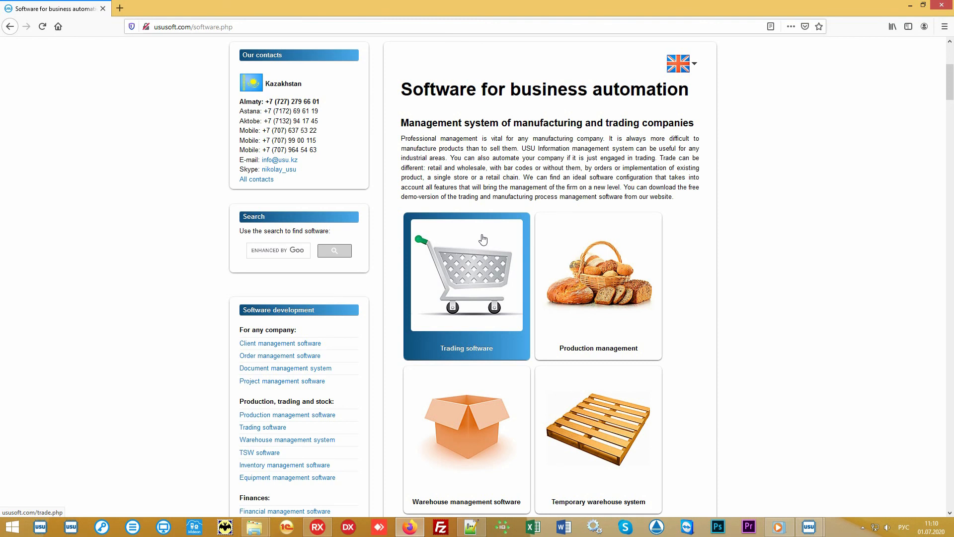
# Open the software price table on the ususoft.com website in Firefox.
pyautogui.scroll(5, 483, 239)
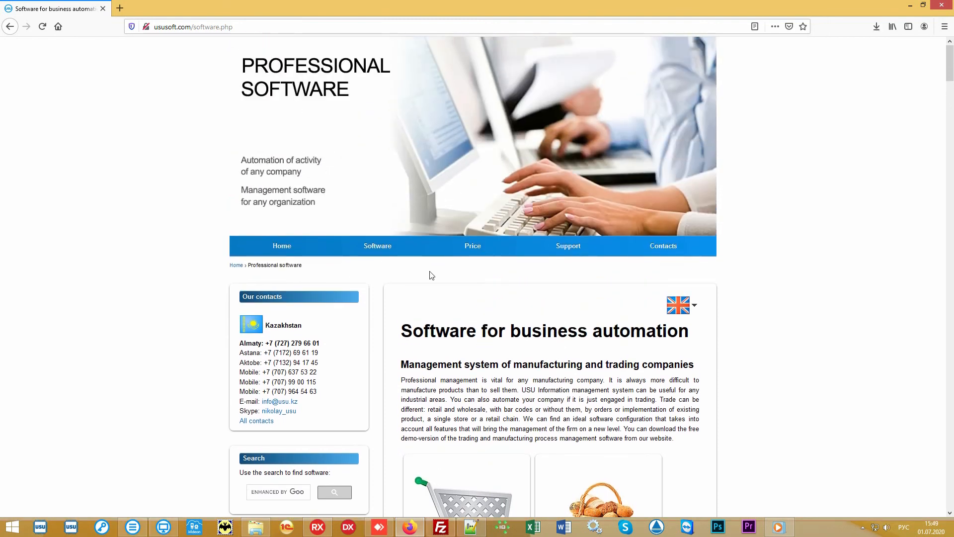
pyautogui.click(467, 252)
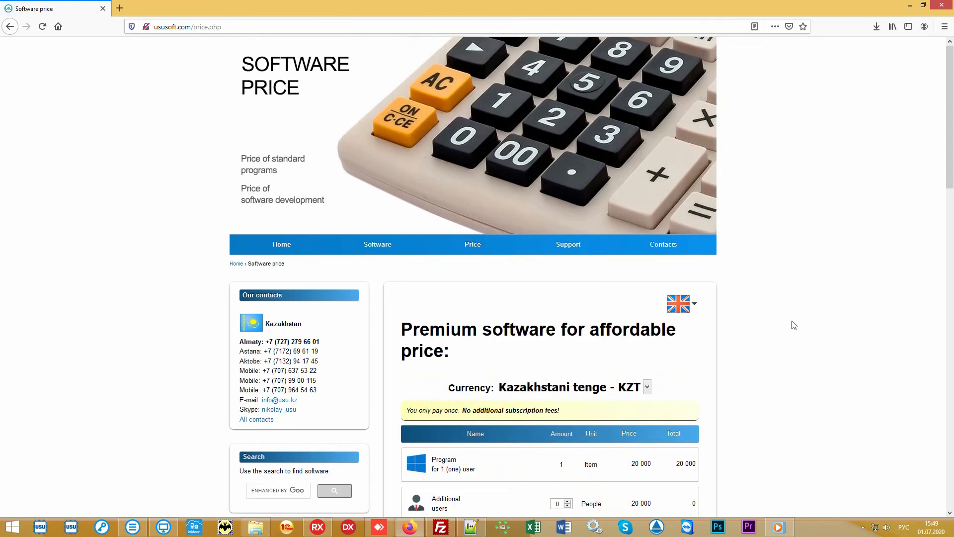
pyautogui.scroll(-4, 792, 324)
pyautogui.scroll(-1, 792, 325)
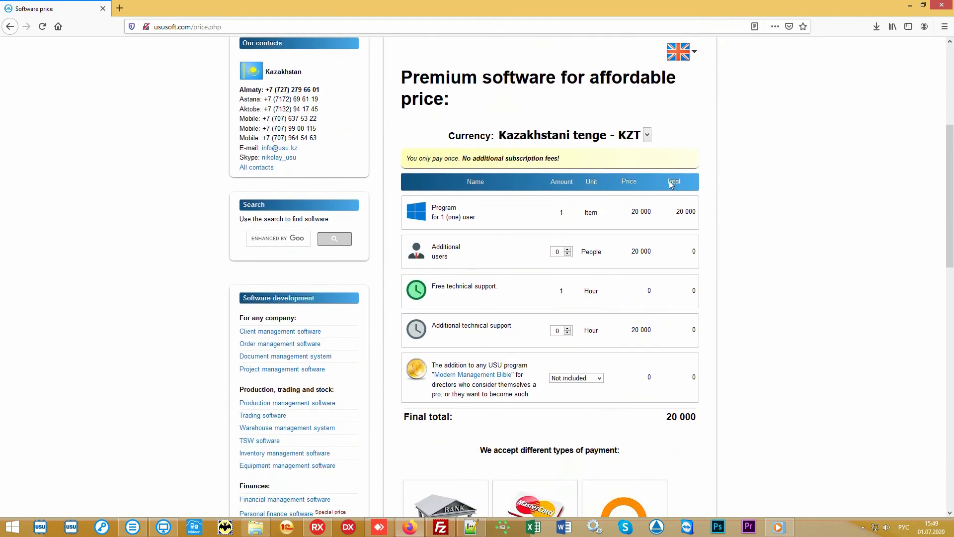
# Set the price table's currency to US dollar - USD and highlight the final total.
pyautogui.click(647, 135)
pyautogui.click(585, 222)
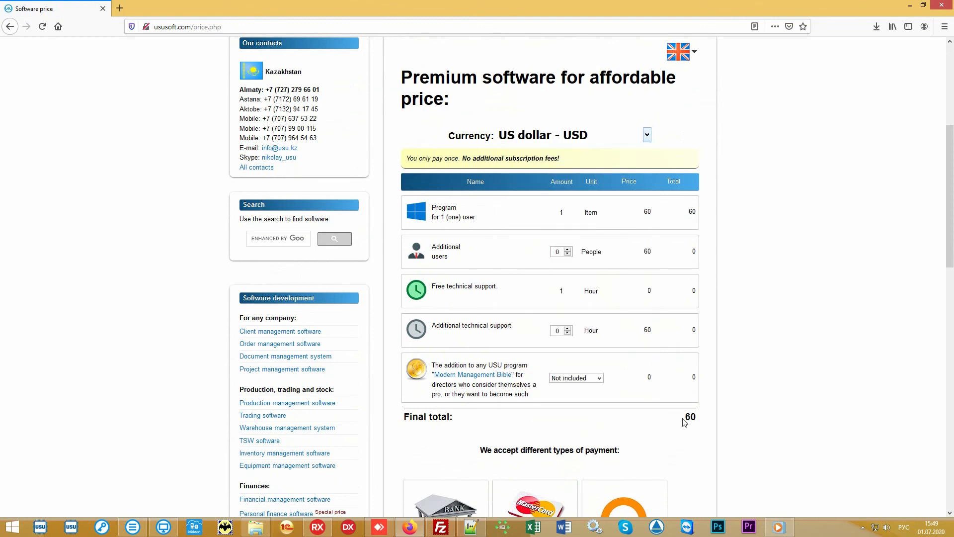
pyautogui.moveTo(680, 421); pyautogui.dragTo(703, 422)
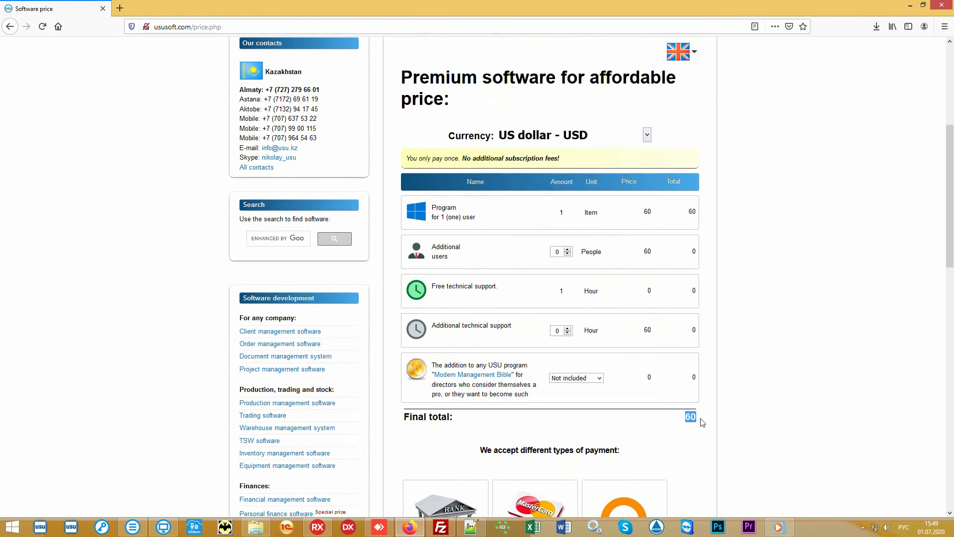
pyautogui.click(663, 420)
pyautogui.scroll(-2, 812, 261)
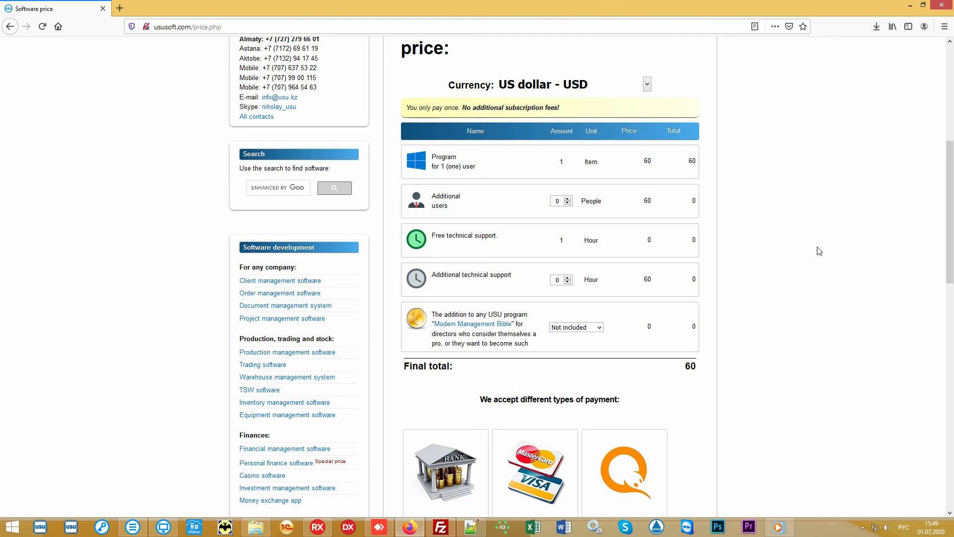
pyautogui.scroll(10, 820, 251)
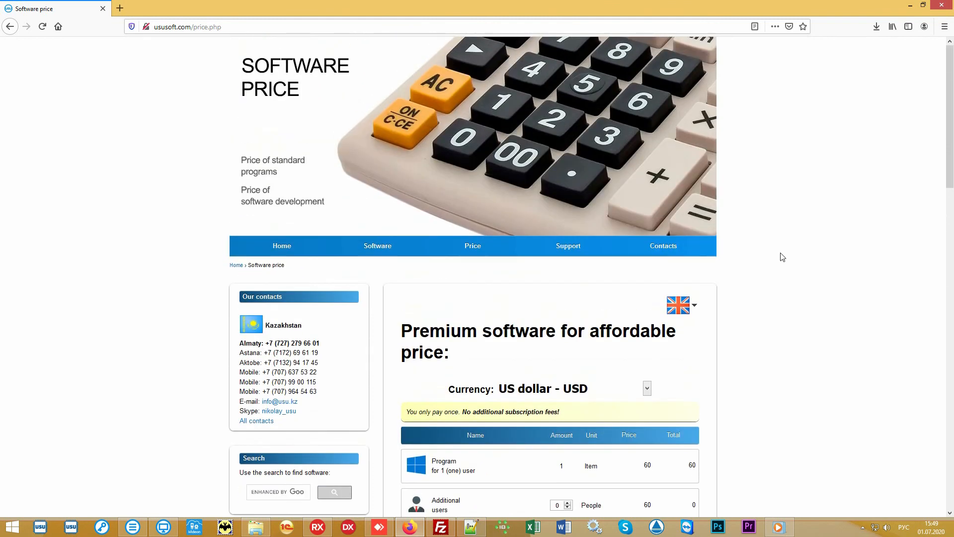
# Open the website's Contacts page and examine the e-mail, Skype and phone details listed by country.
pyautogui.click(680, 248)
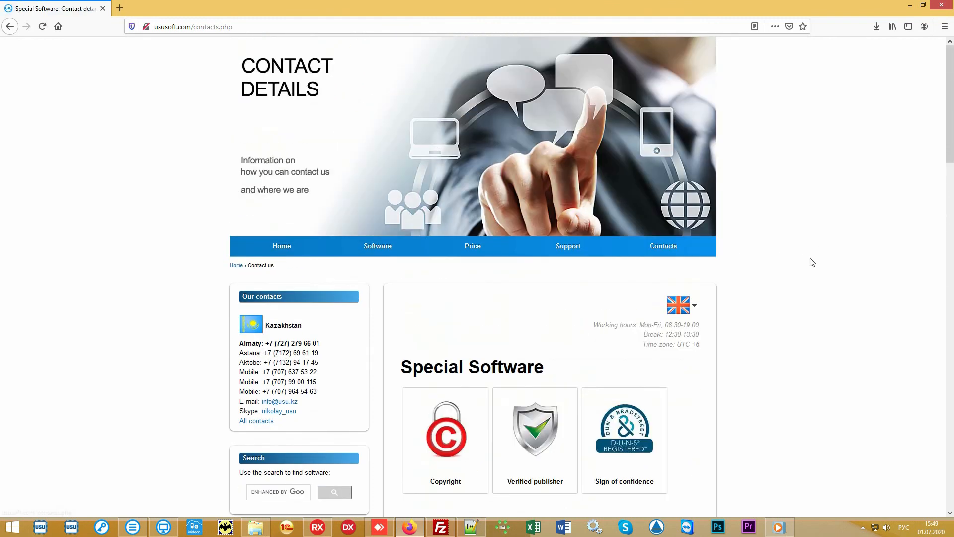
pyautogui.scroll(-7, 813, 262)
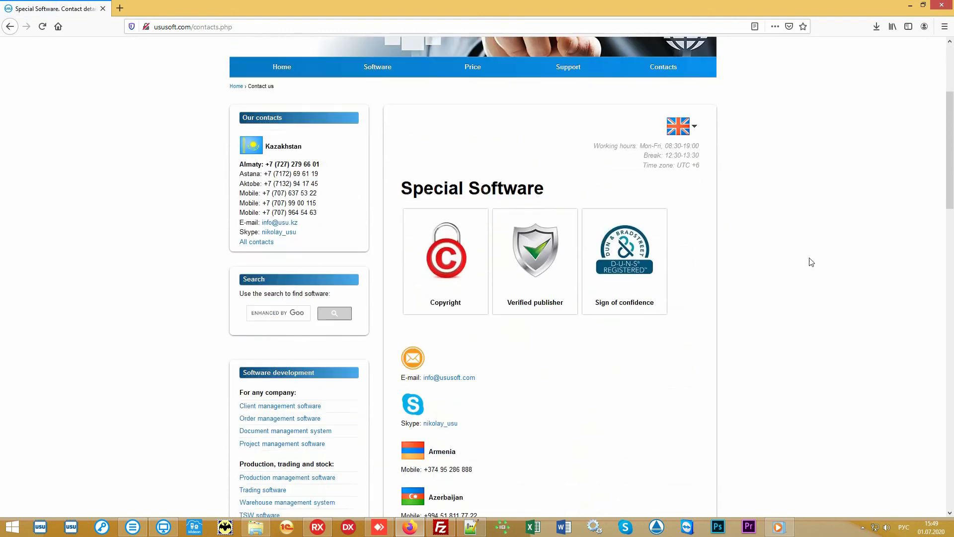
pyautogui.scroll(-6, 811, 262)
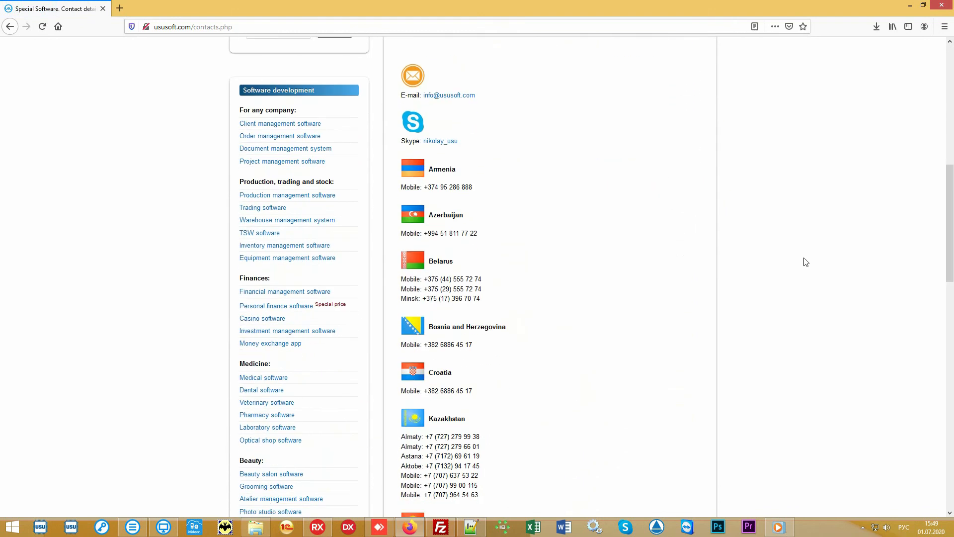
pyautogui.scroll(-6, 800, 261)
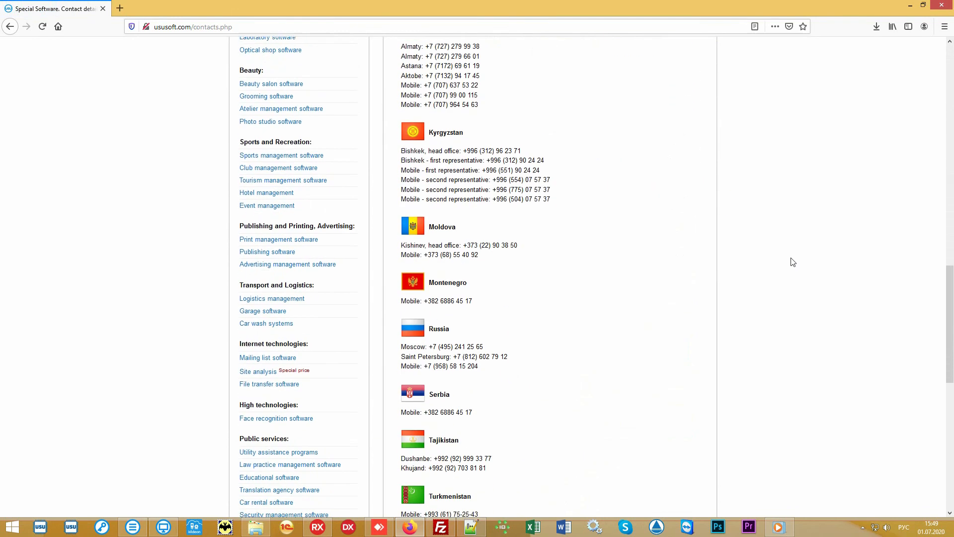
pyautogui.scroll(-4, 790, 261)
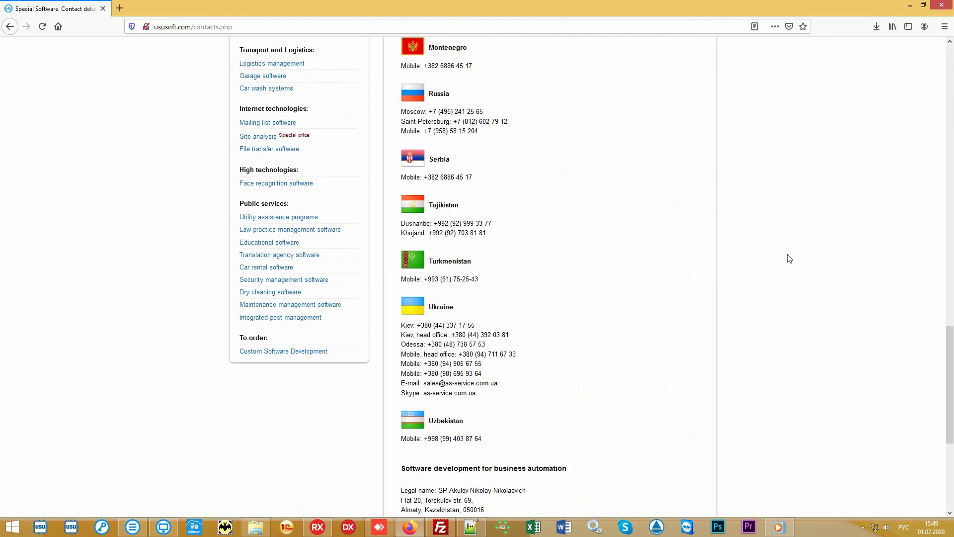
pyautogui.scroll(15, 789, 259)
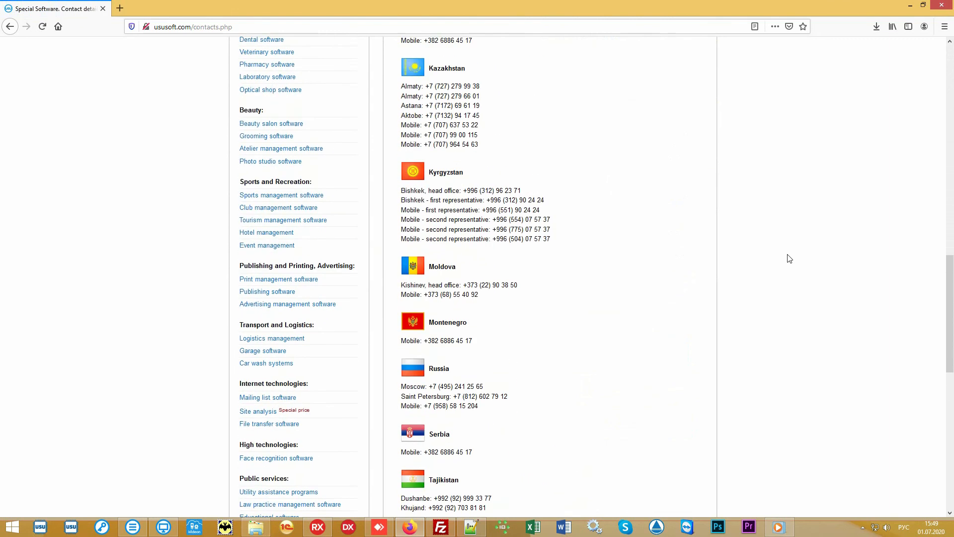
pyautogui.scroll(9, 789, 259)
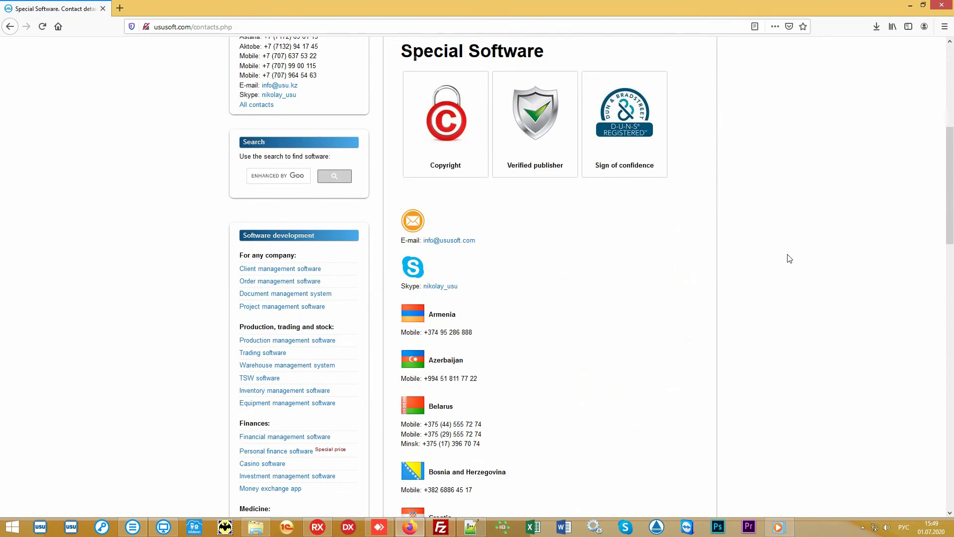
pyautogui.scroll(2, 790, 258)
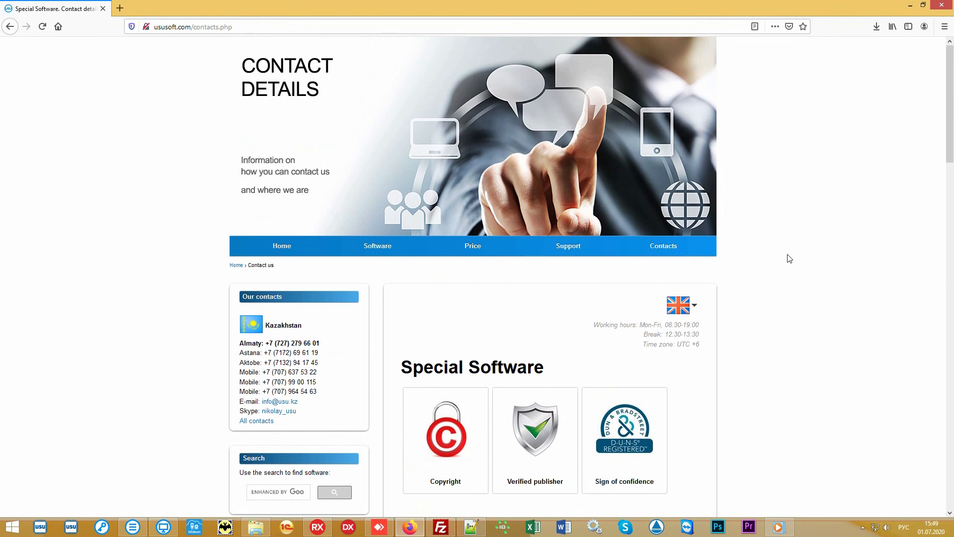